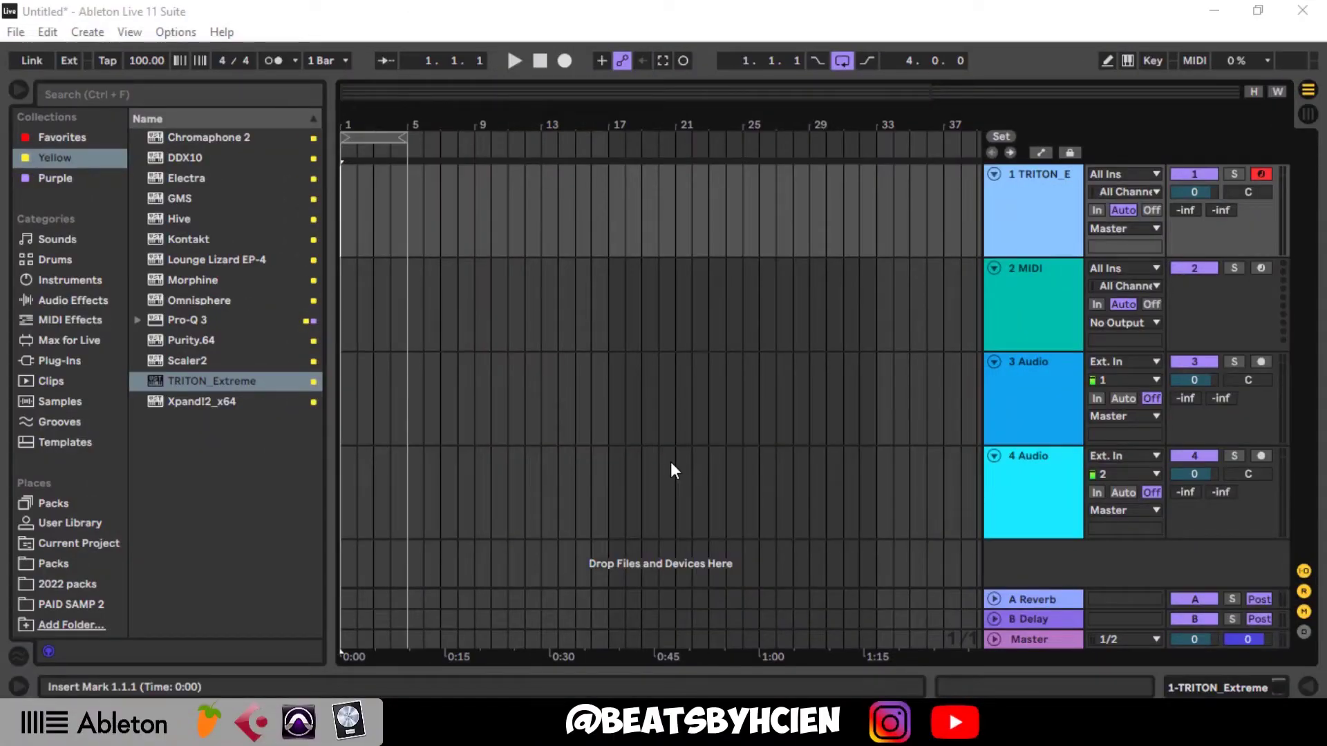
- Inspect the preset loaded in the first track's TRITON_Extreme instrument, and close the plug-in window
double_click(1051, 206)
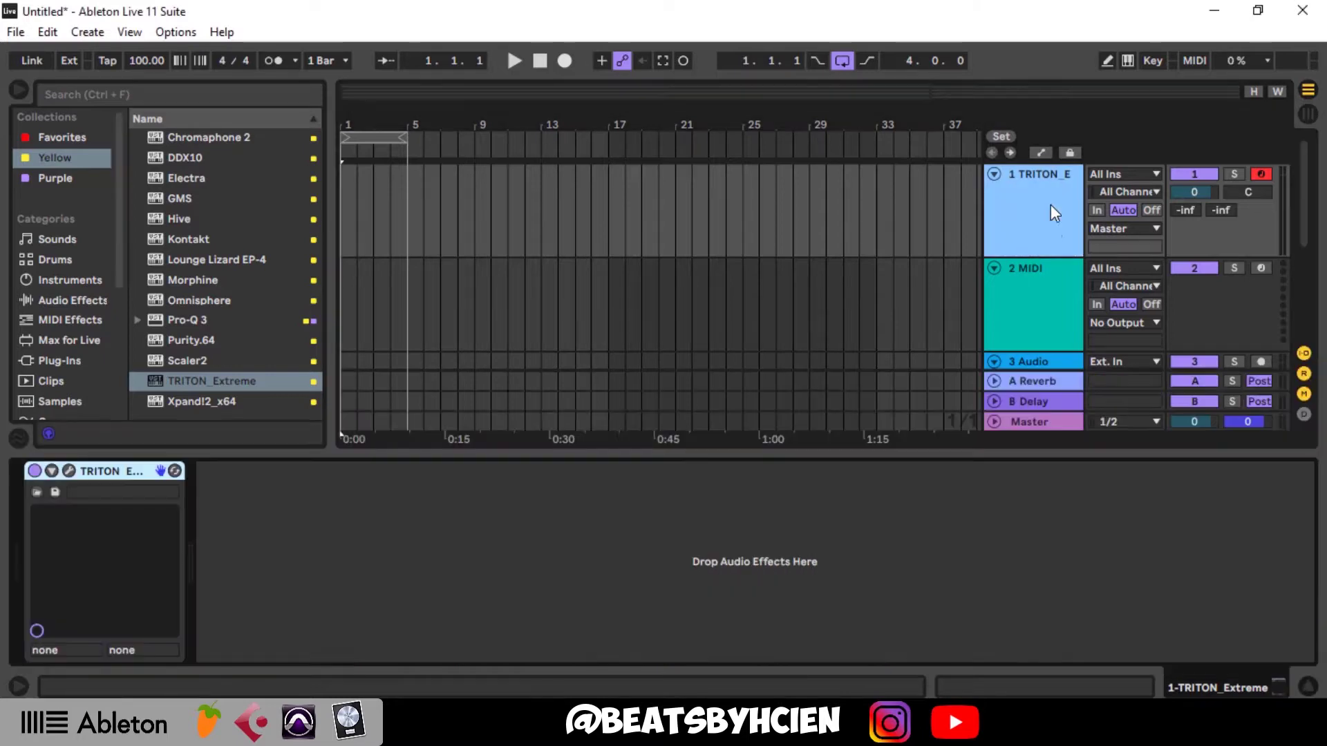
click(72, 470)
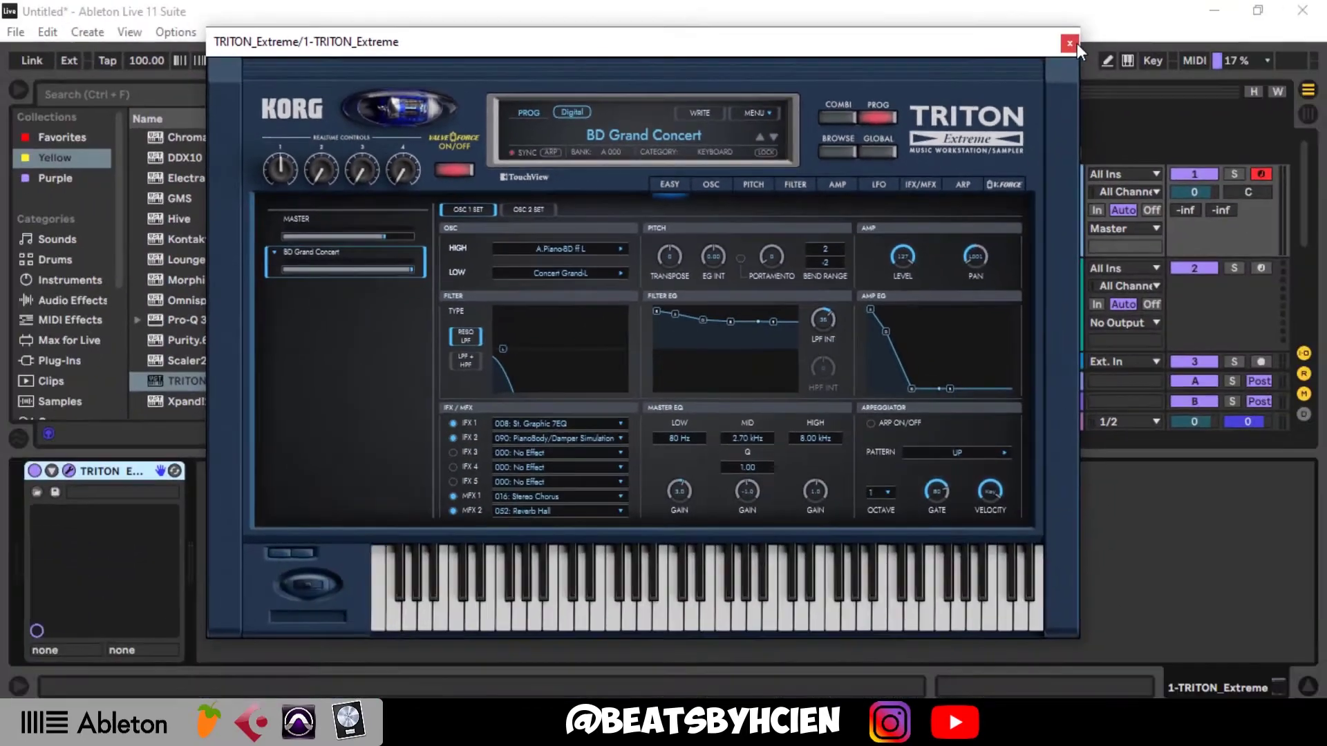
click(1075, 38)
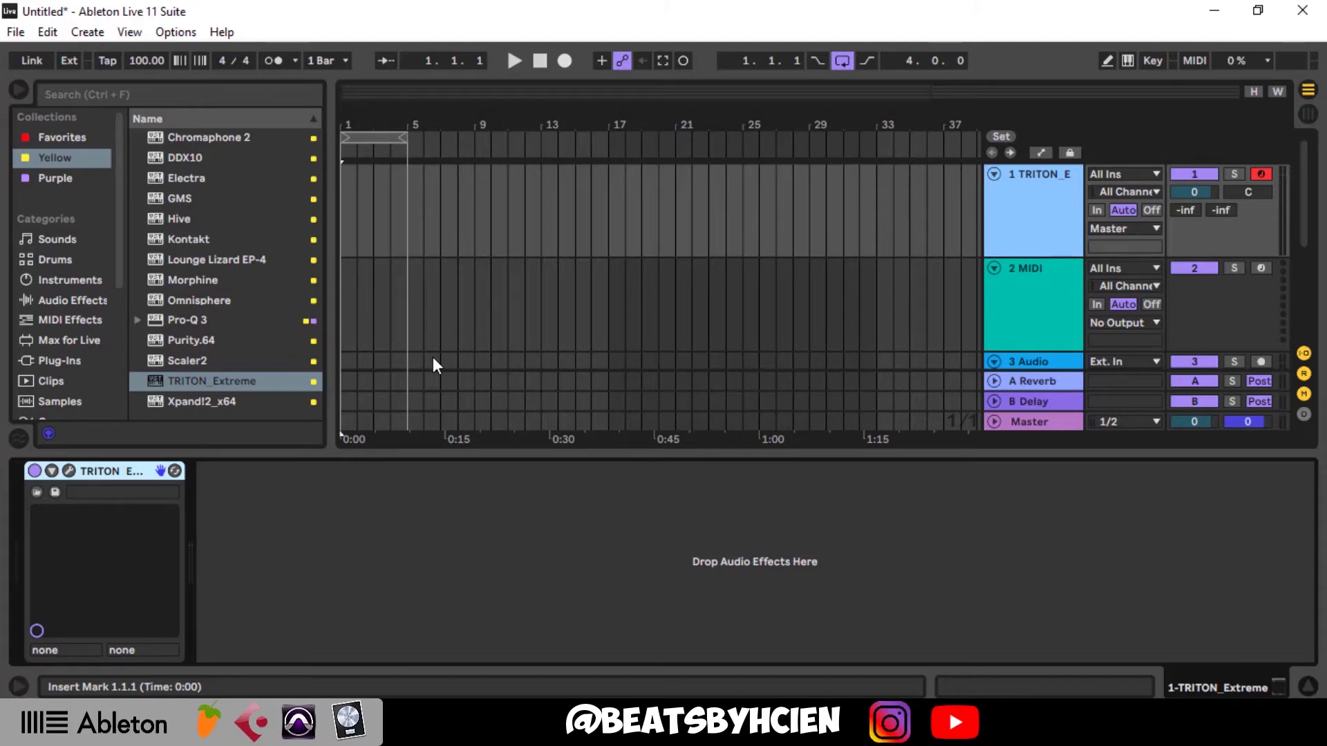
- Record a four-bar MIDI chord progression on the TRITON_Extreme track
key(F9)
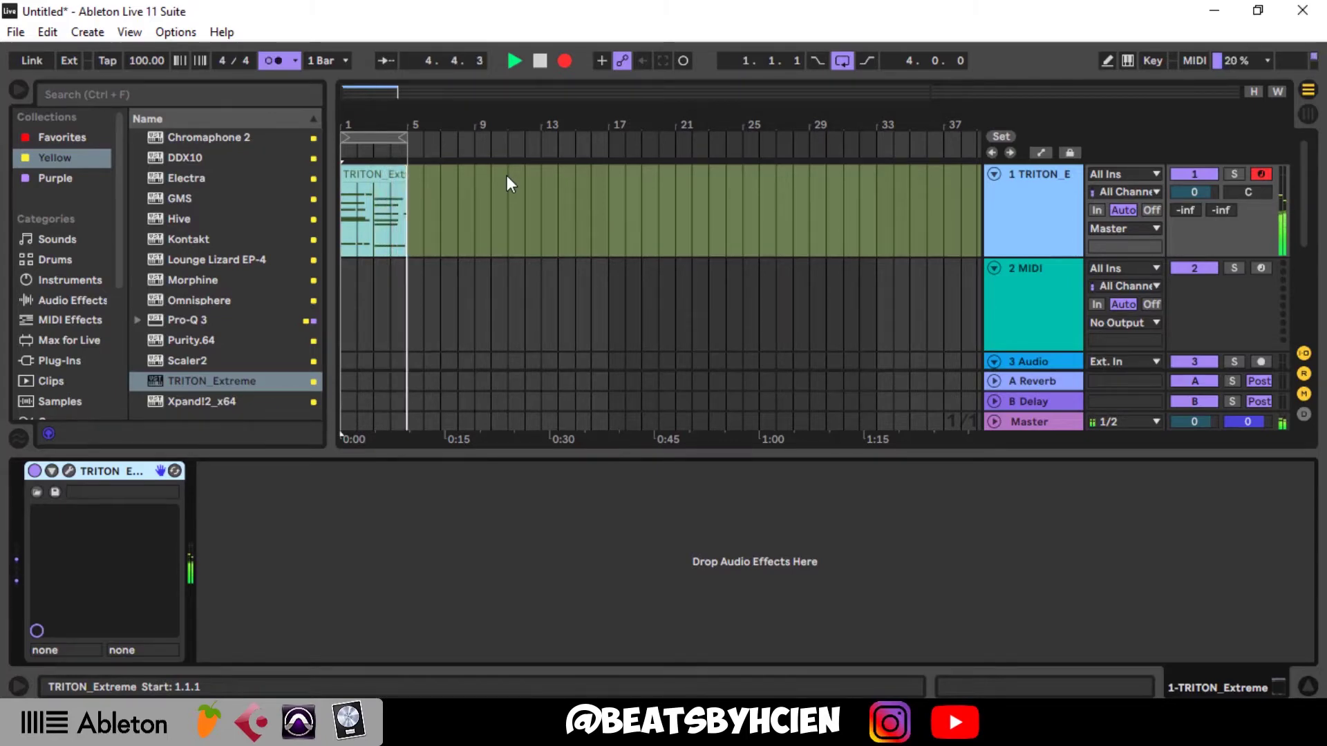
key(space)
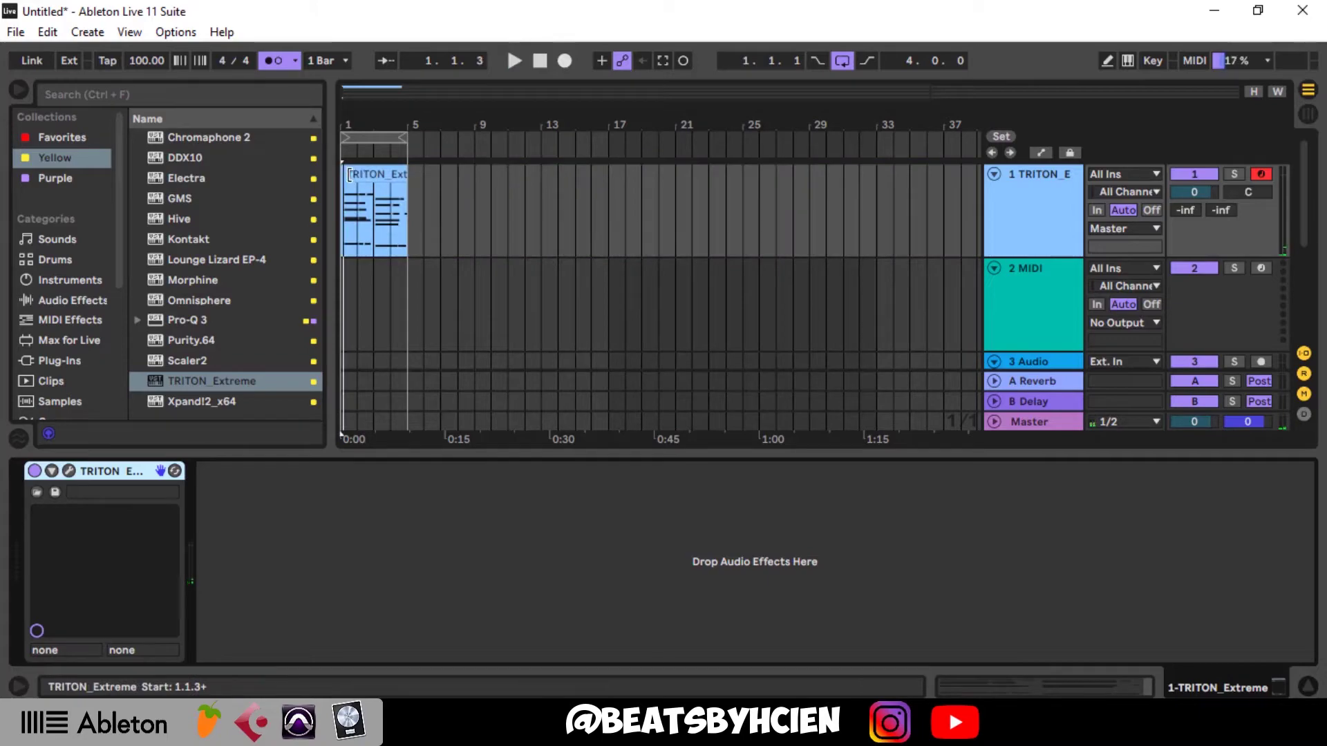
- Examine the notes of the recorded TRITON_Extreme clip and turn the metronome off
double_click(373, 176)
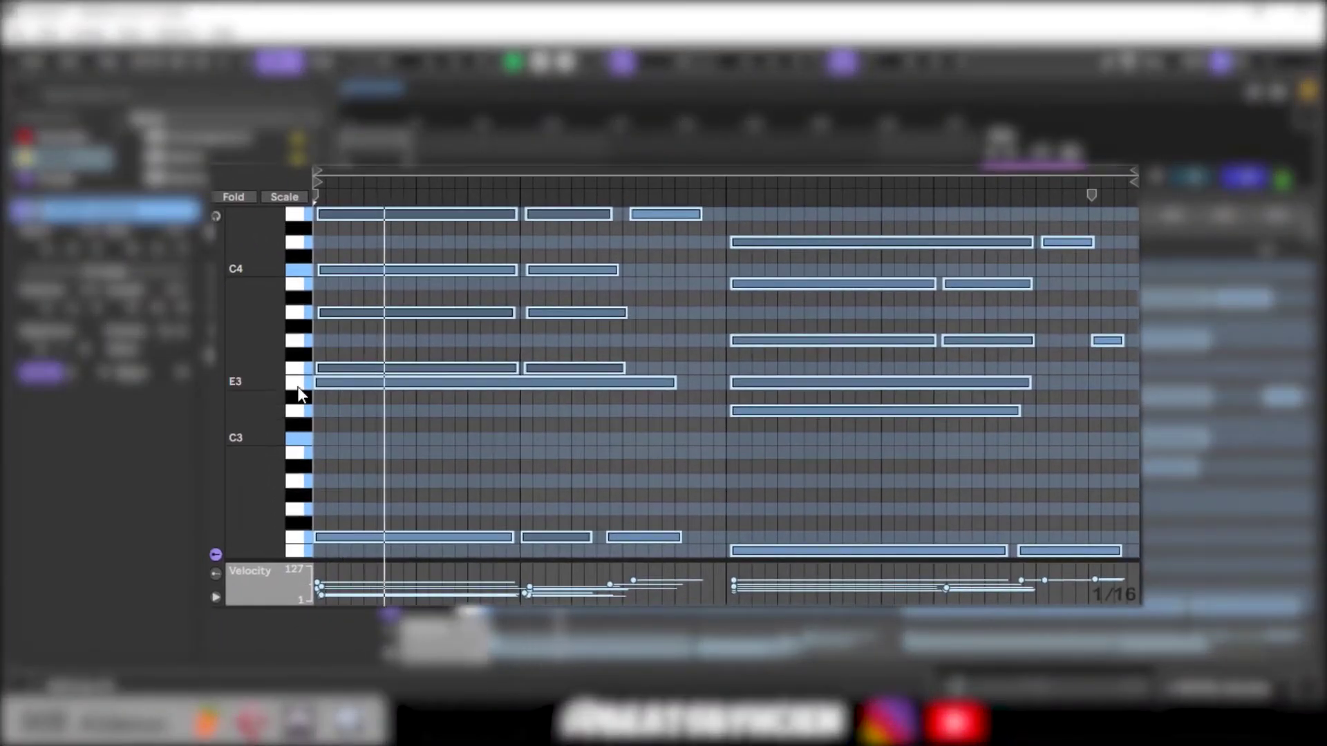
drag(318, 396, 291, 378)
click(275, 62)
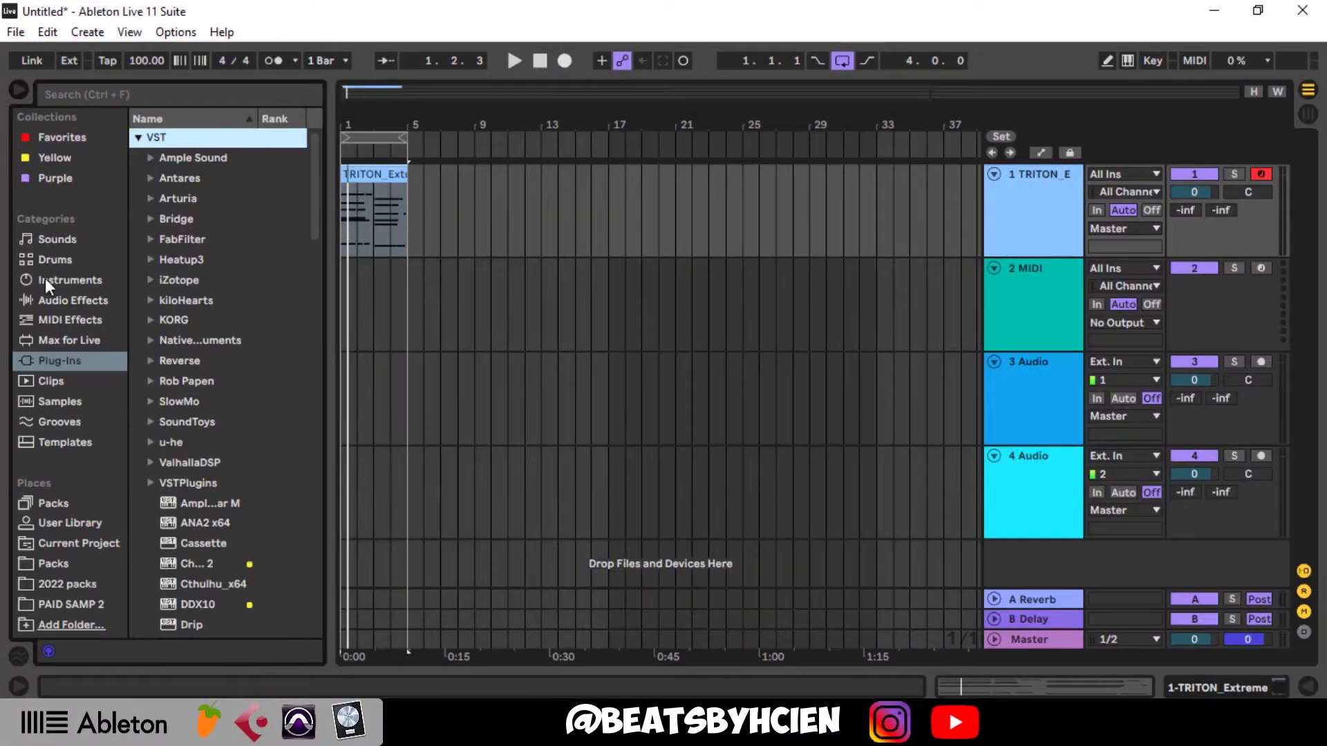
- Add the RC-20 Retro Color effect from the Purple collection to the TRITON_Extreme track
click(44, 159)
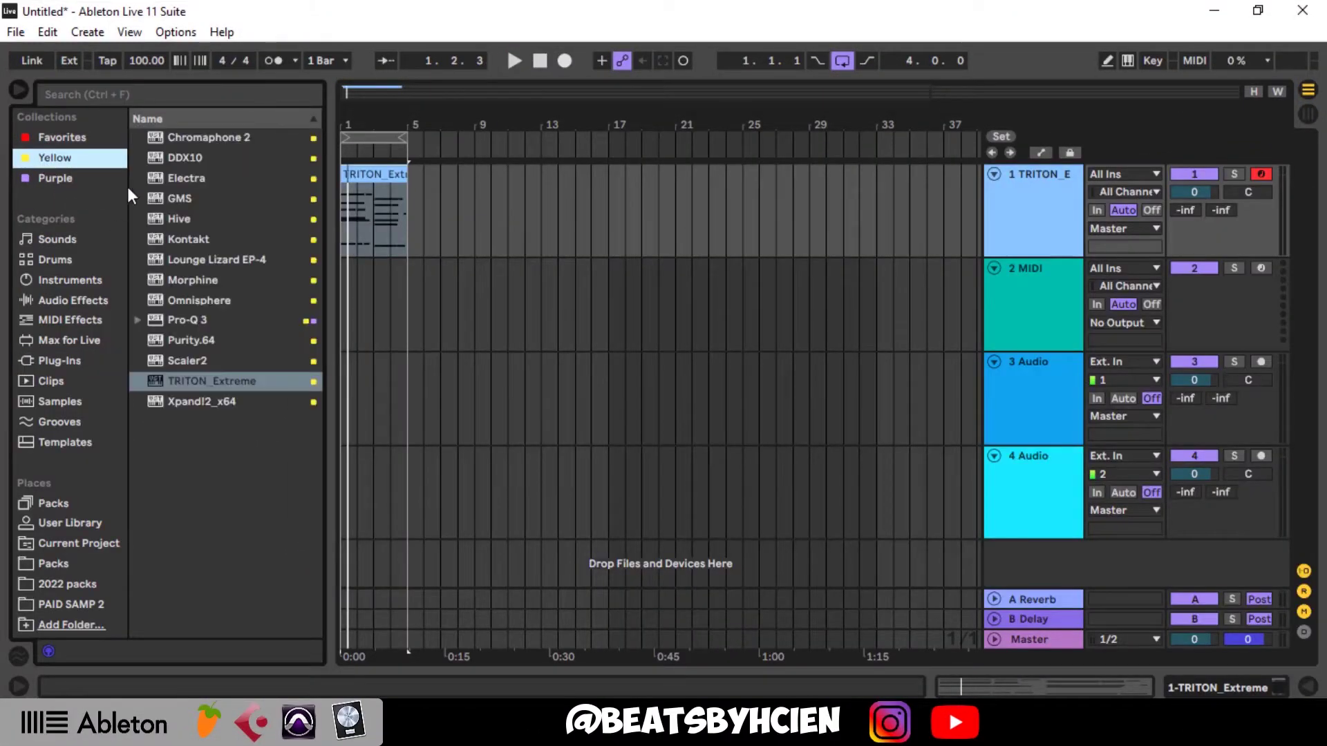
click(58, 178)
drag(174, 300, 400, 225)
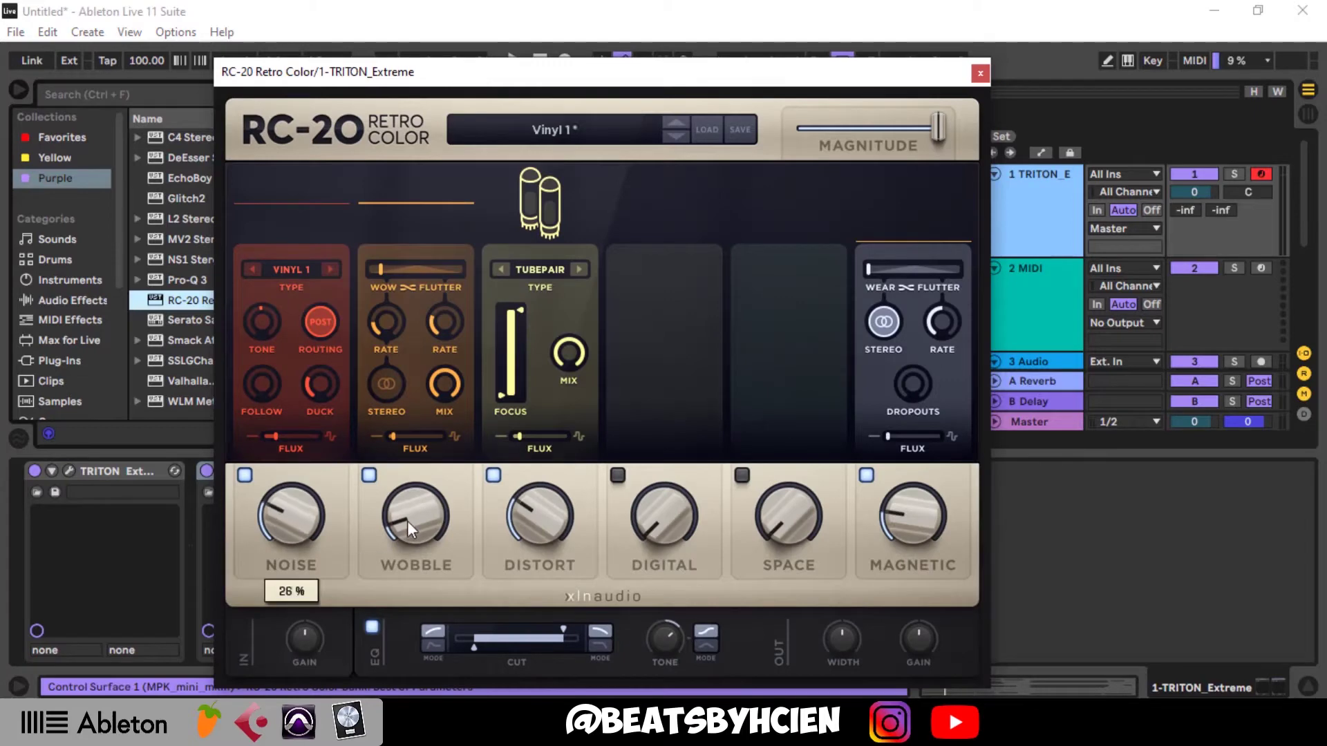
- Raise Wobble and set Noise to 12 % in RC-20 Retro Color while listening to the loop, and close the effect
drag(408, 521, 416, 470)
key(space)
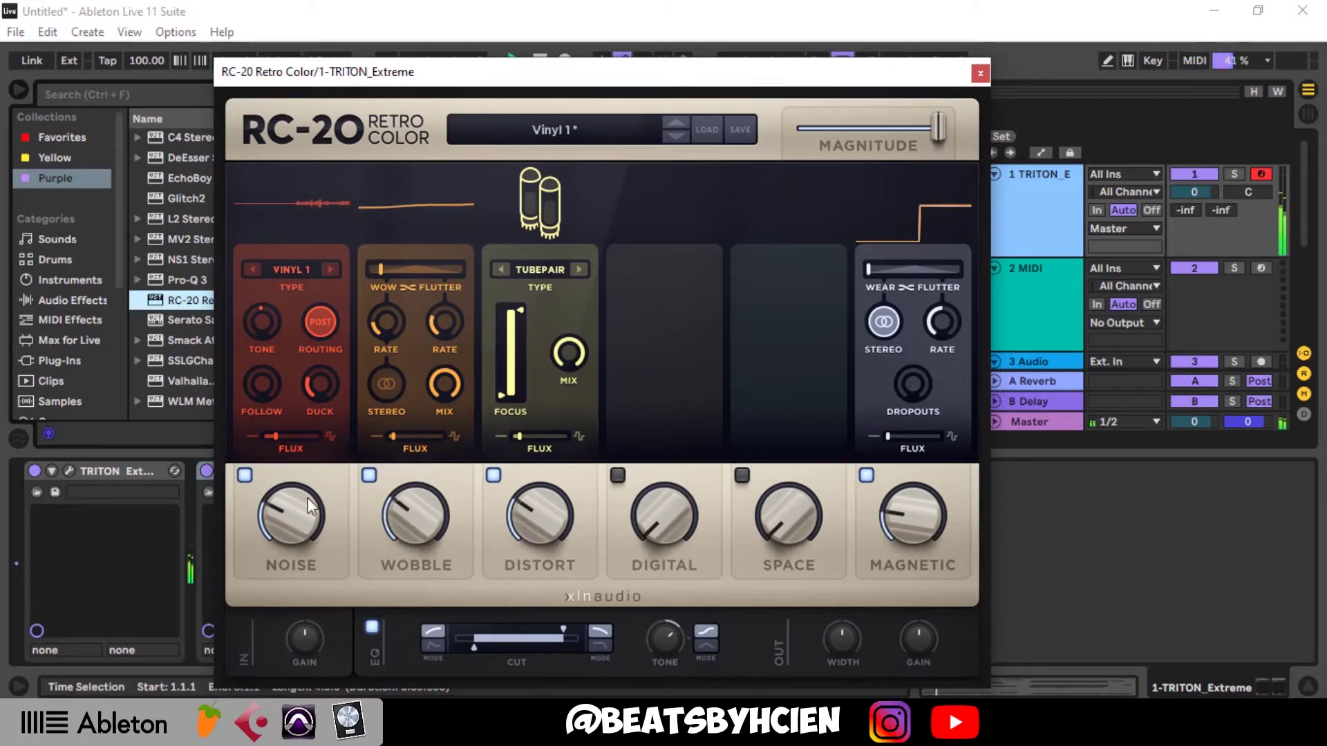
drag(289, 519, 327, 541)
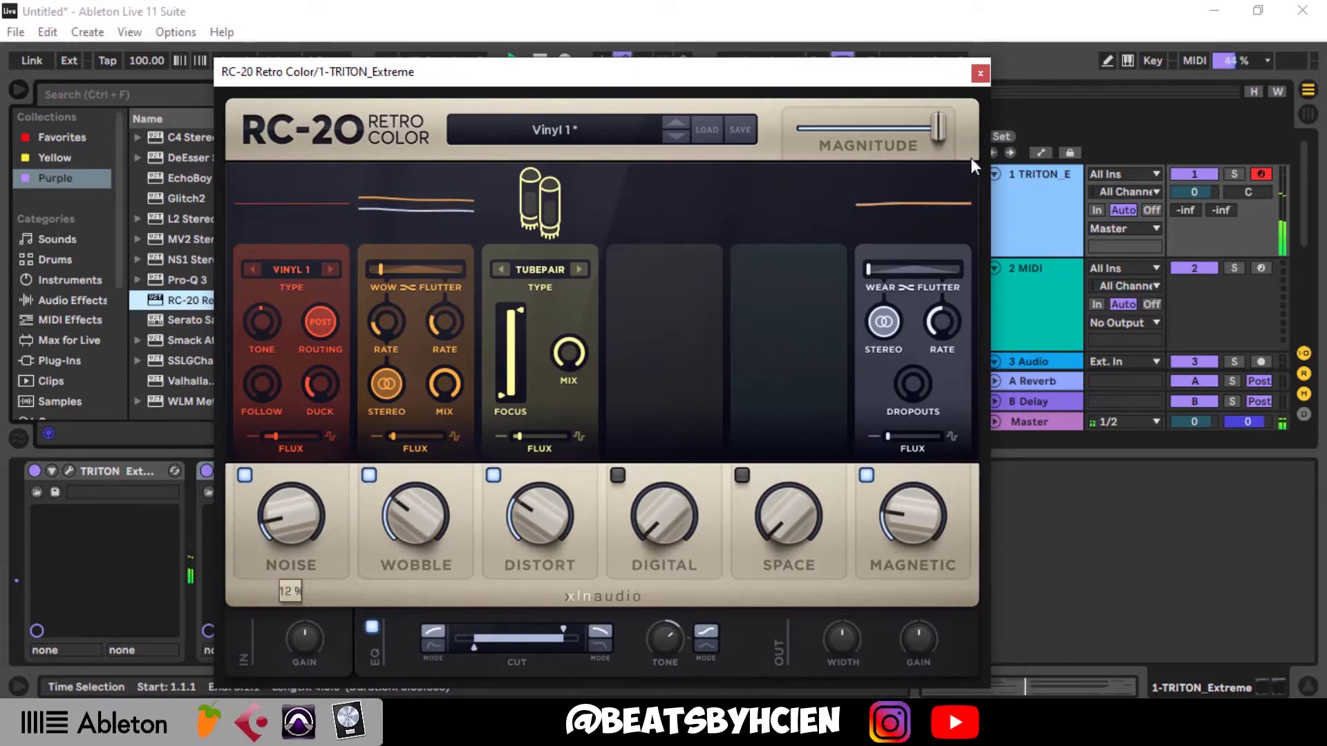
click(981, 72)
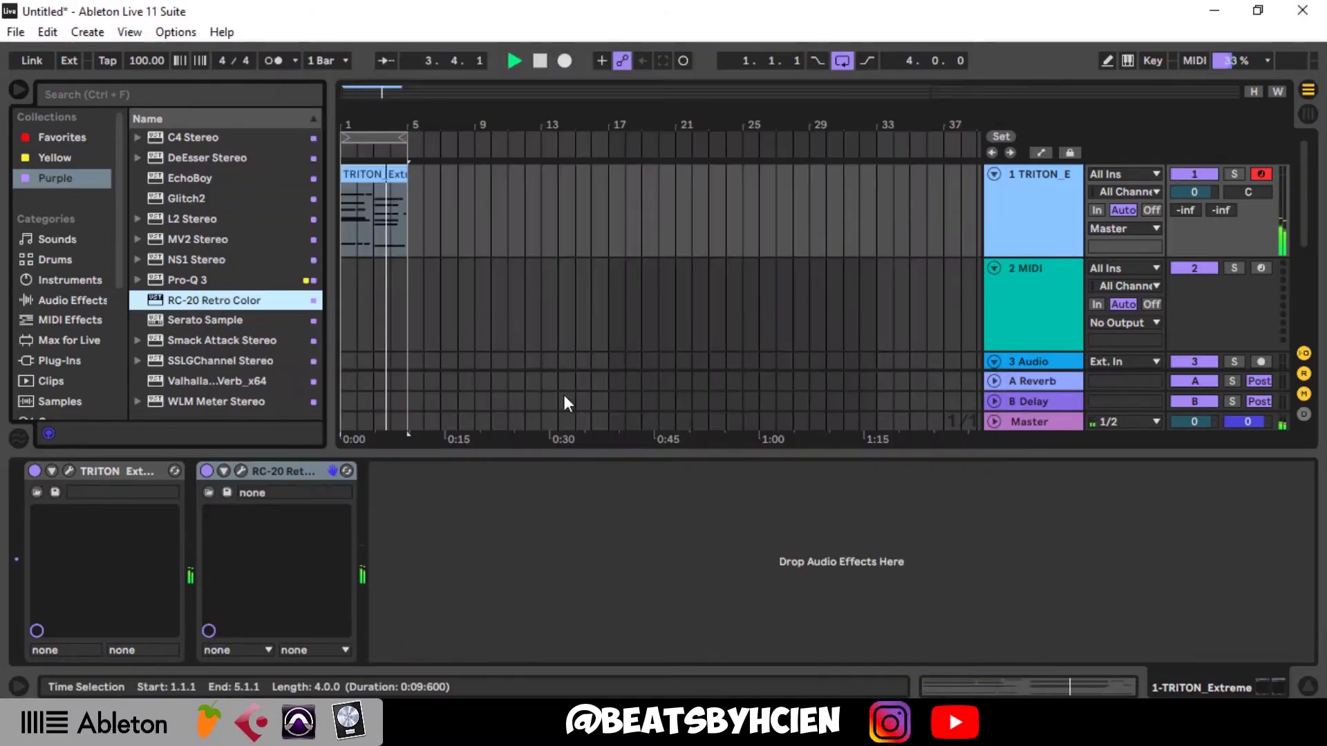
double_click(525, 453)
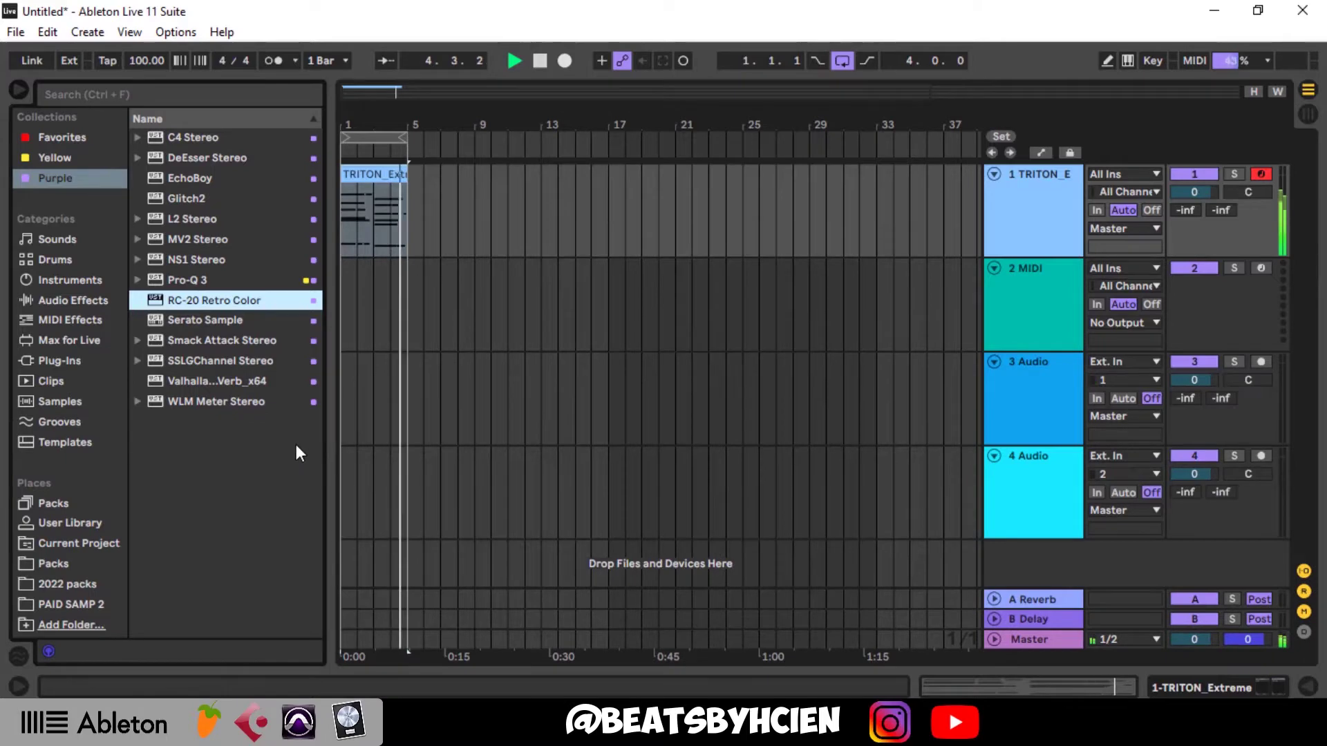
key(space)
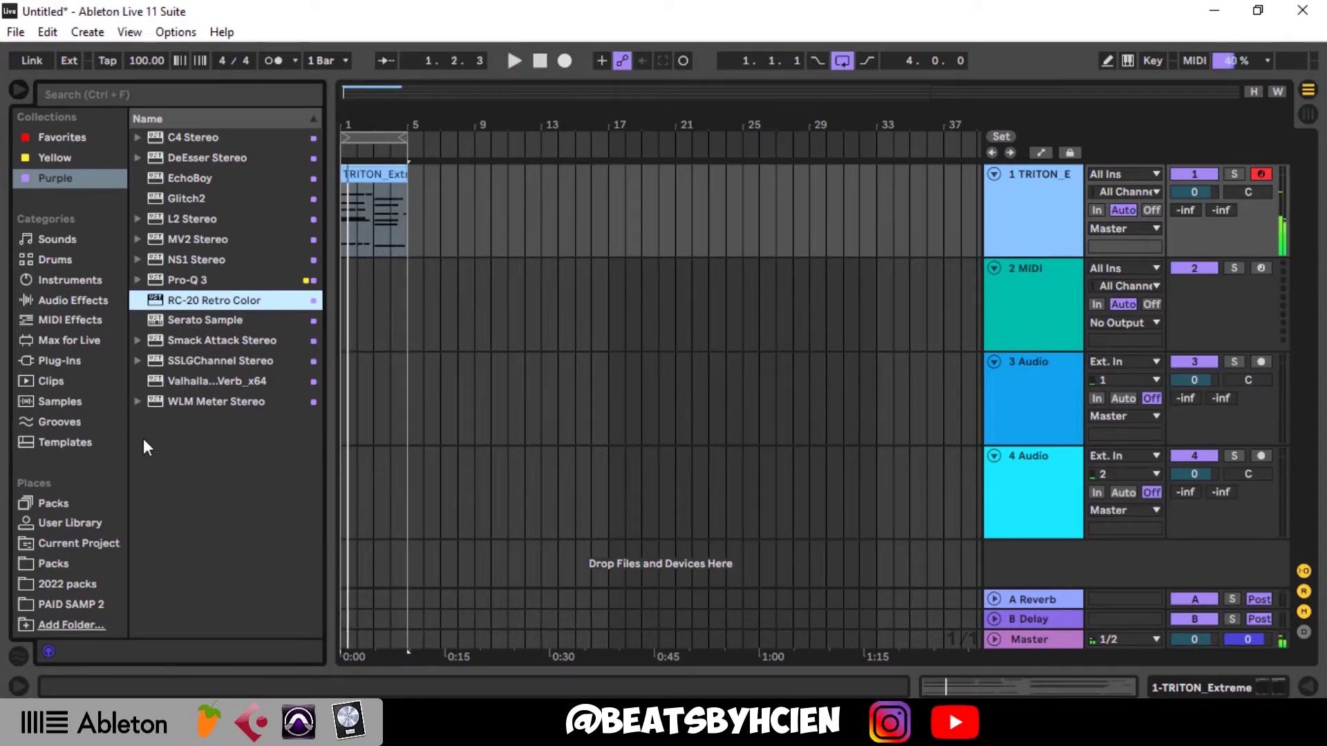
- Add the Drip plug-in to the TRITON_Extreme track with its APEX preset
click(57, 364)
scroll(187, 560, down, 3)
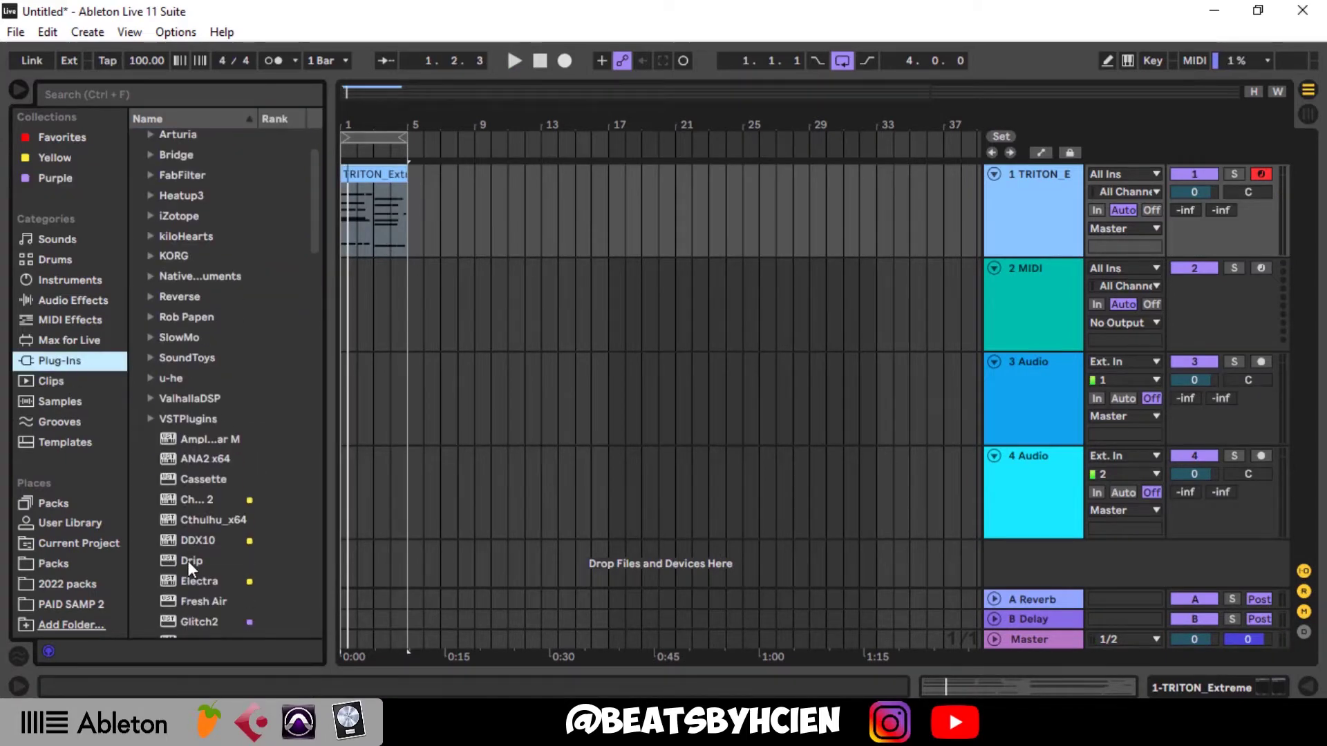
double_click(188, 562)
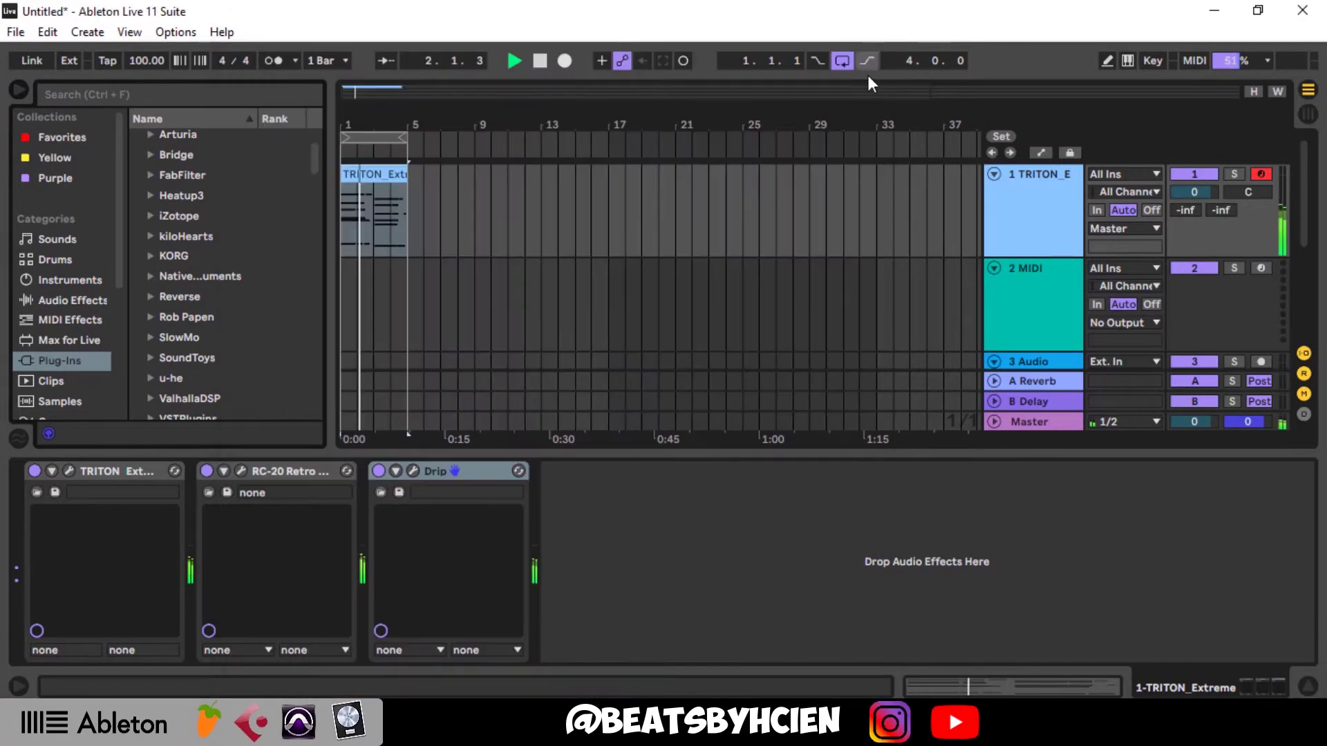
click(866, 38)
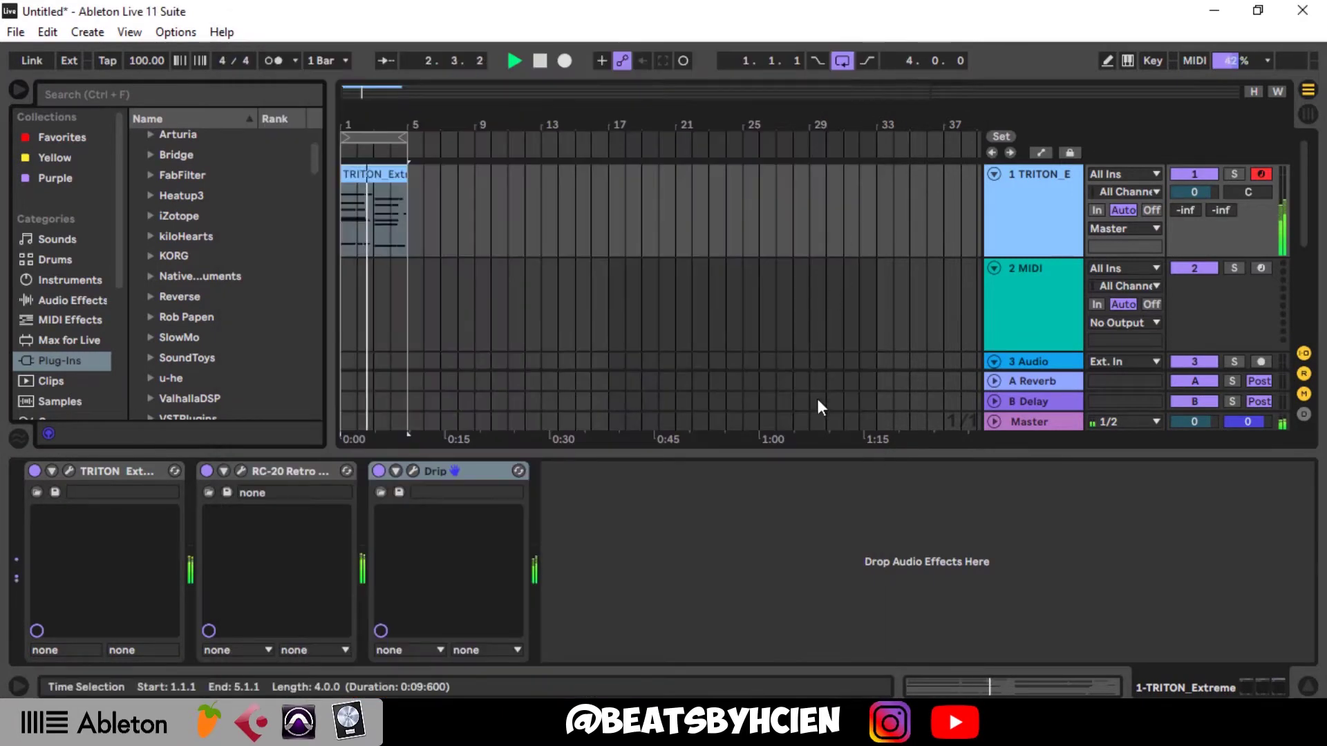
- Turn down the Overall amount in the TRITON_Extreme track's Drip effect while the loop plays, and stop playback
click(1007, 199)
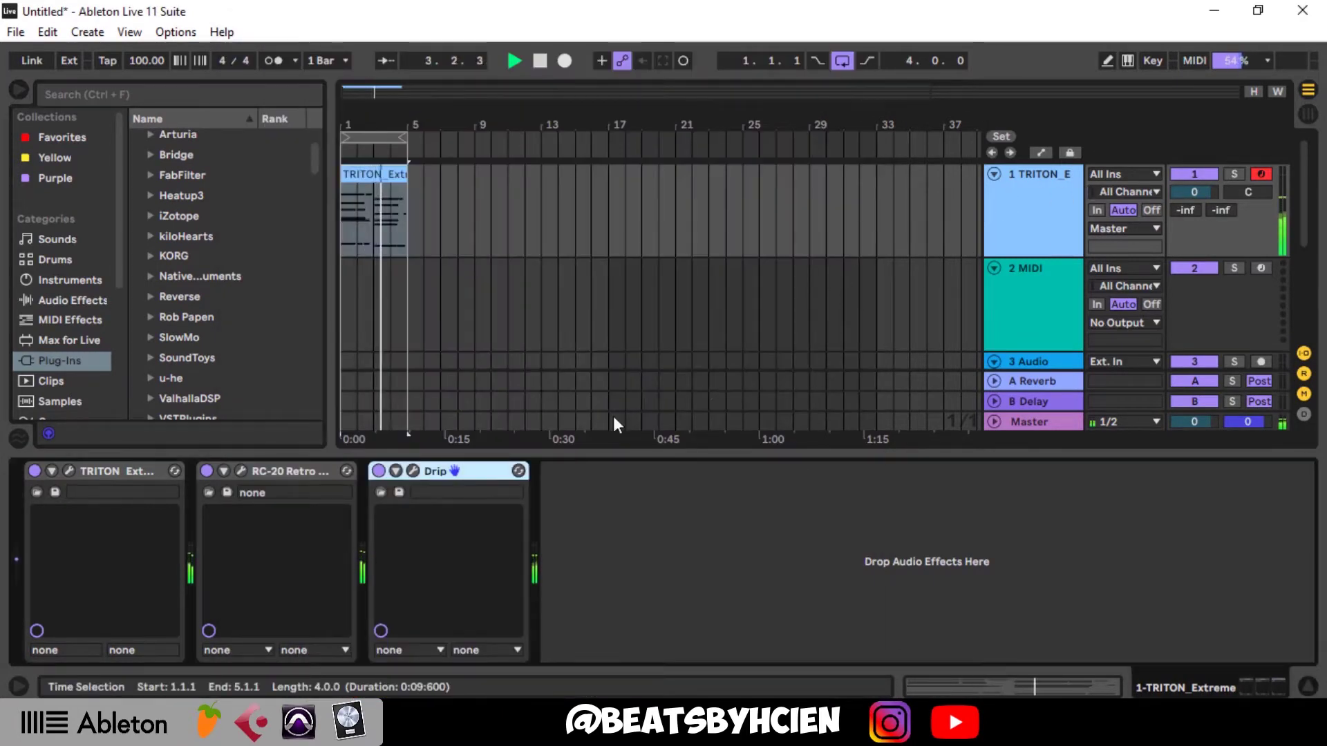
click(414, 472)
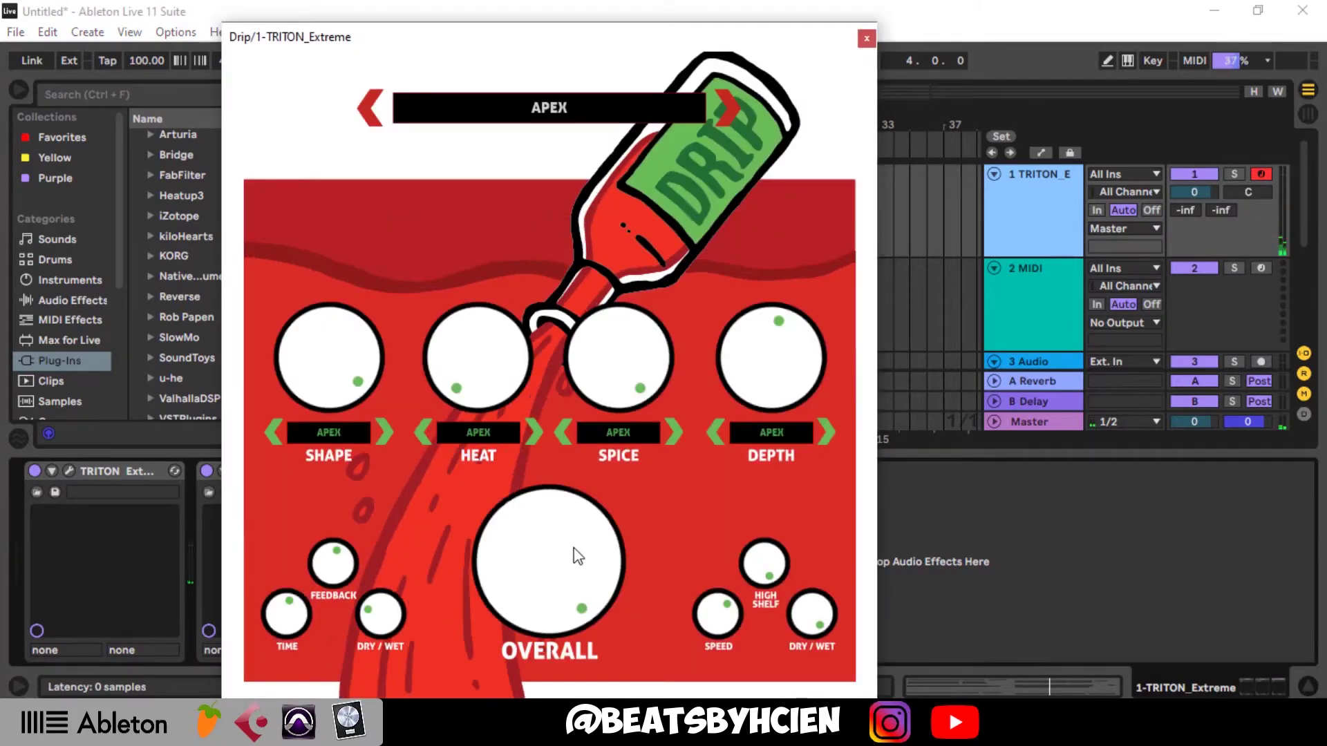
drag(574, 553, 575, 595)
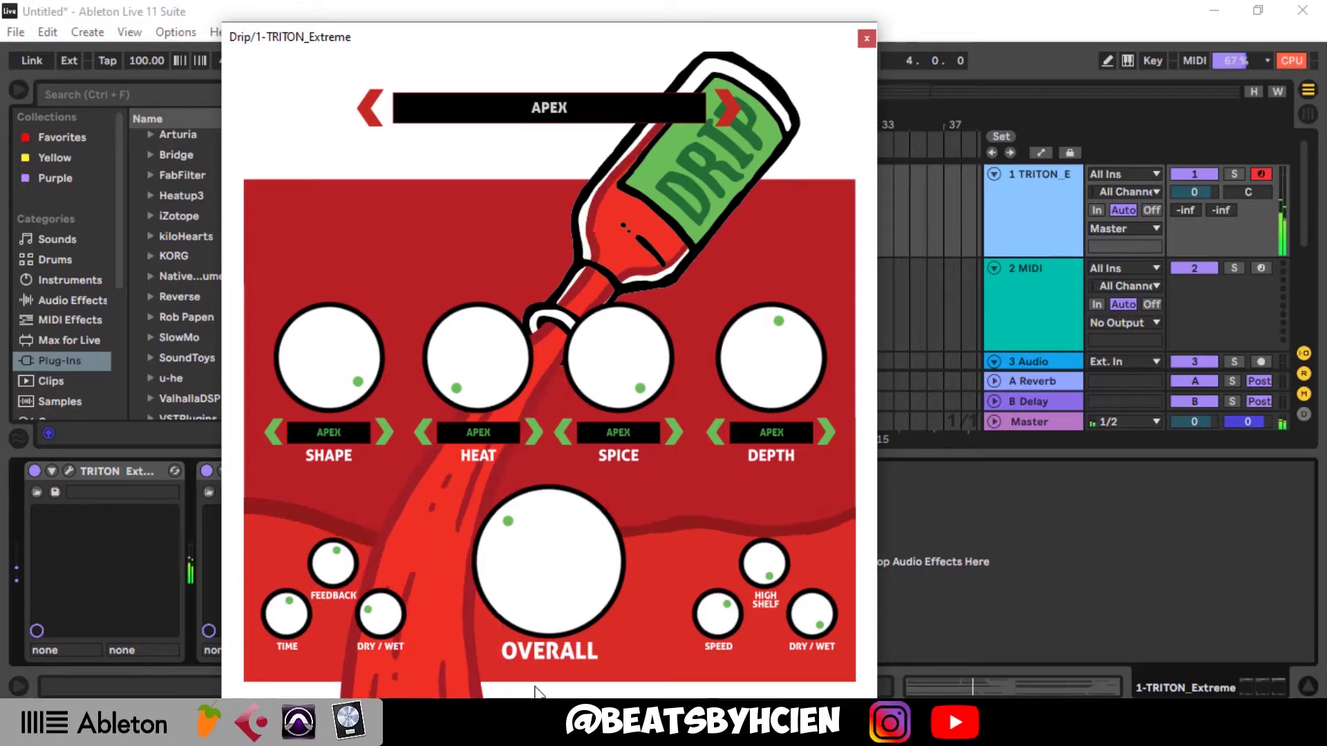
click(865, 38)
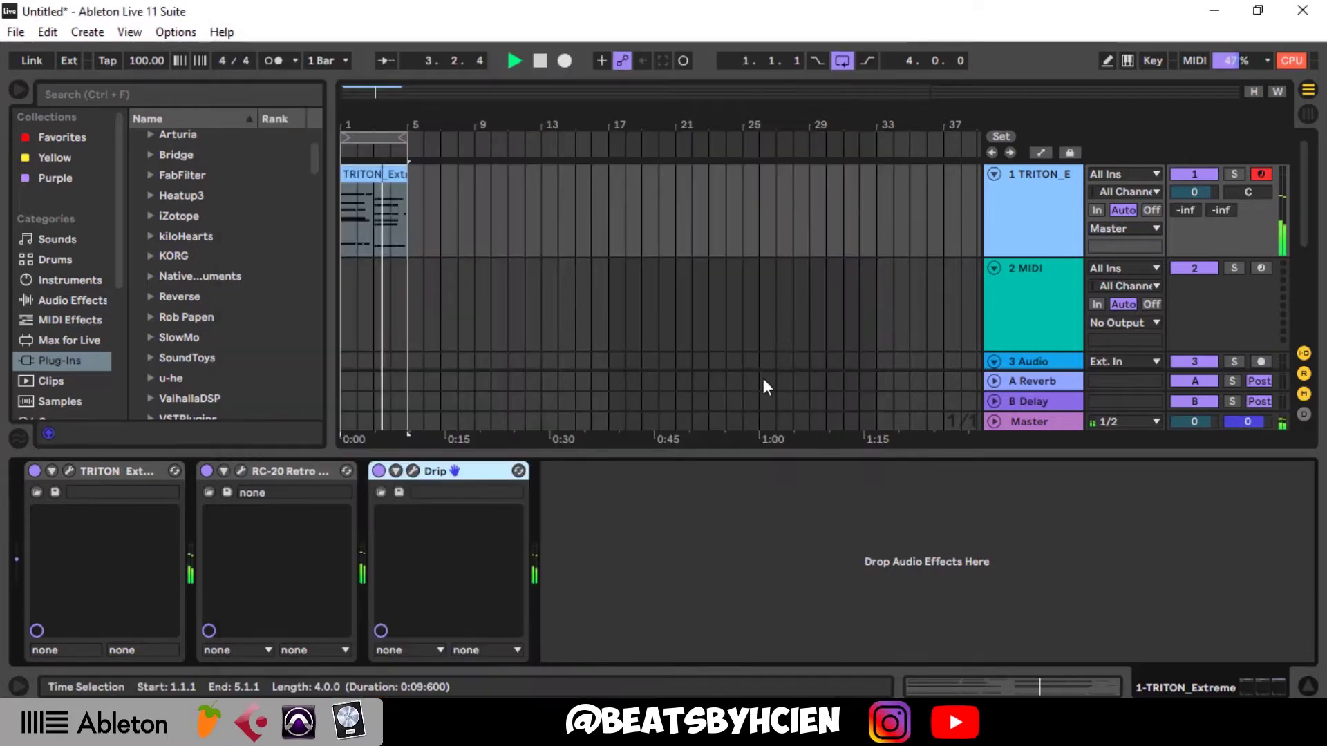
click(729, 454)
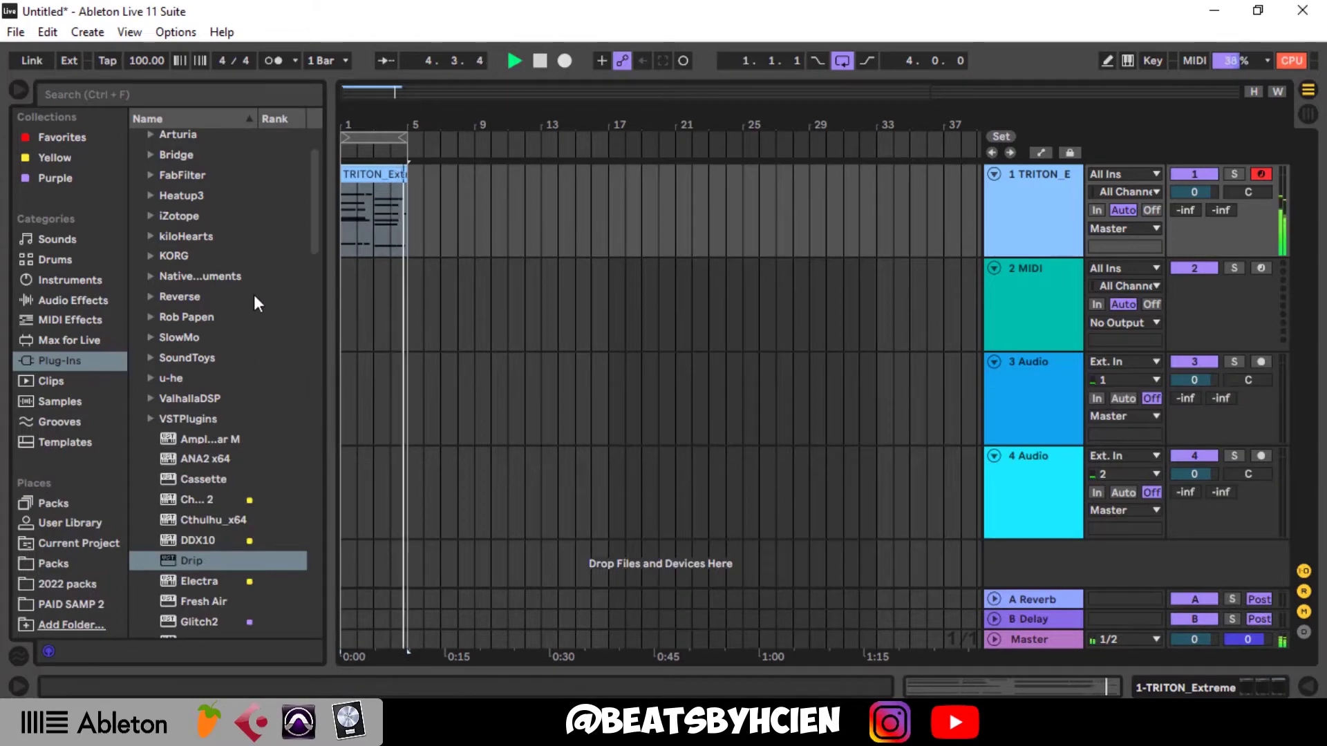
key(space)
- Load the Morphine synth onto the second MIDI track with the KBD Rhodes NUC preset from the Keyboards bank
click(63, 159)
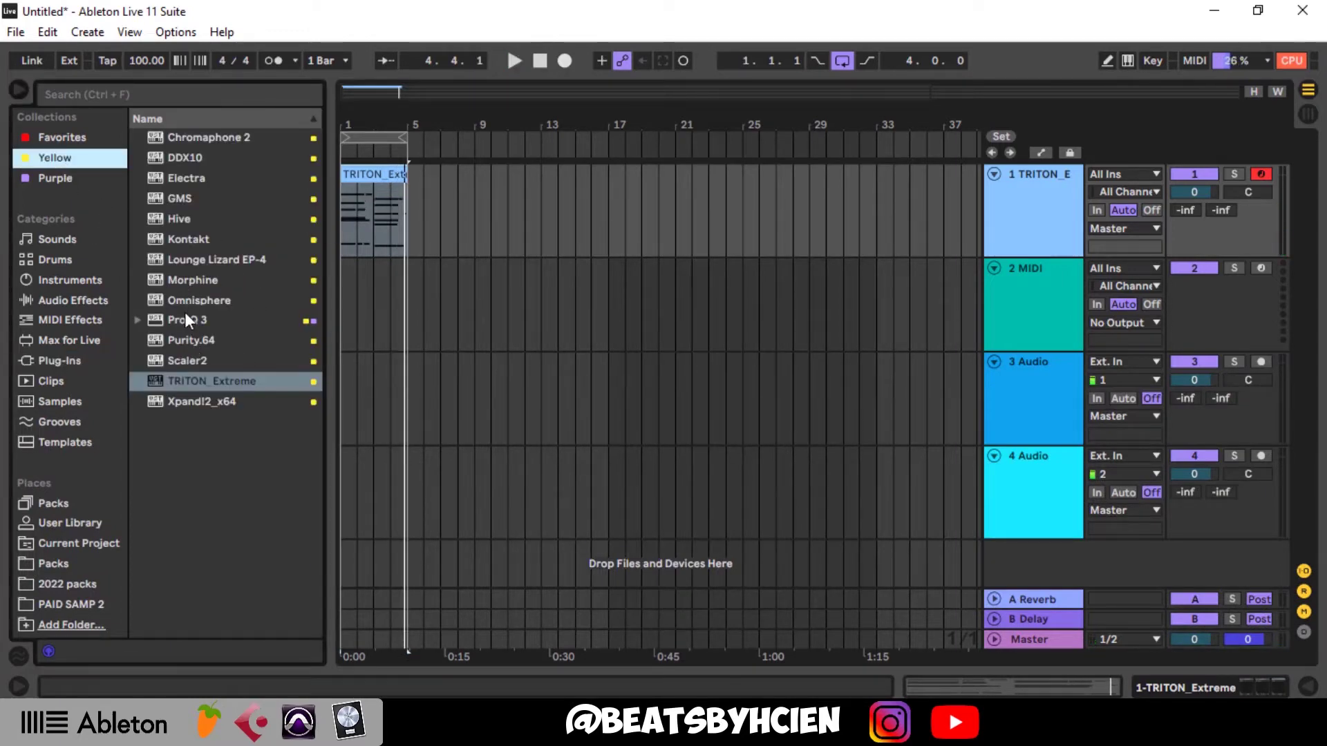
drag(193, 280, 409, 280)
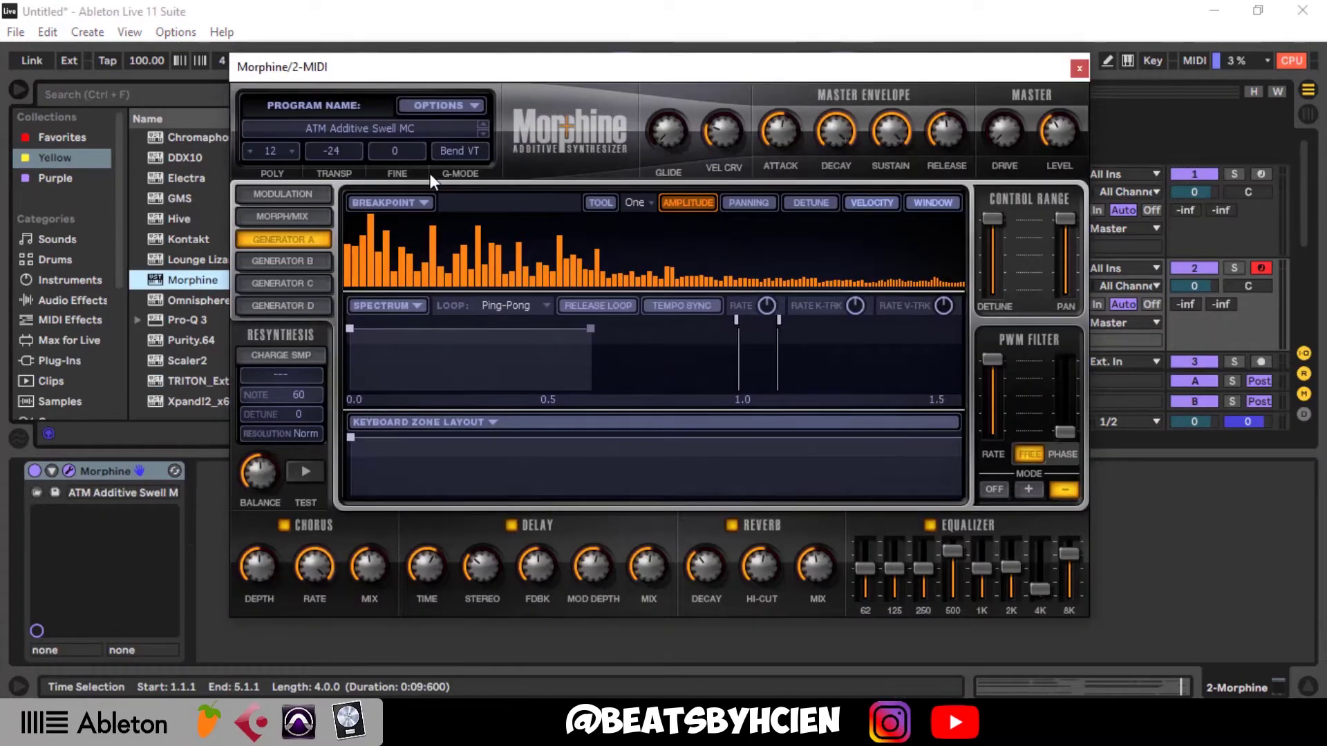
click(398, 136)
click(532, 239)
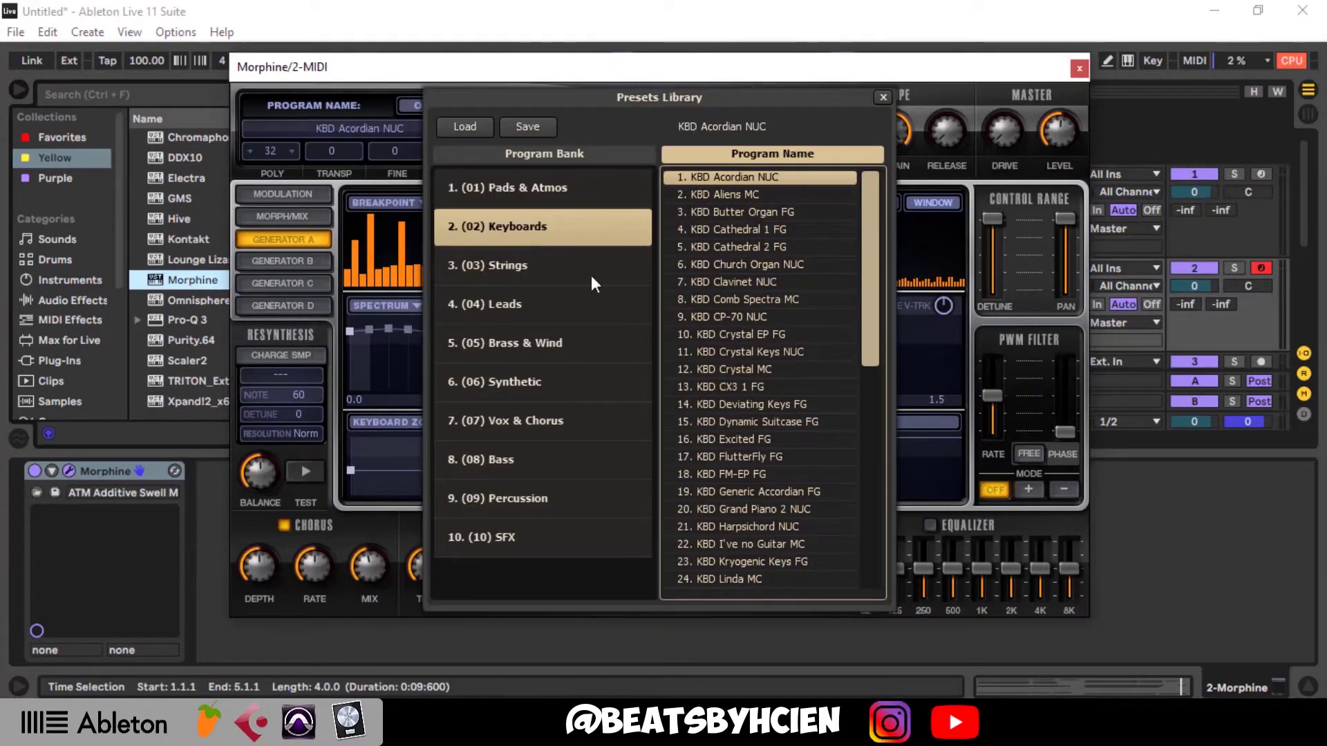
drag(876, 353, 893, 483)
click(794, 512)
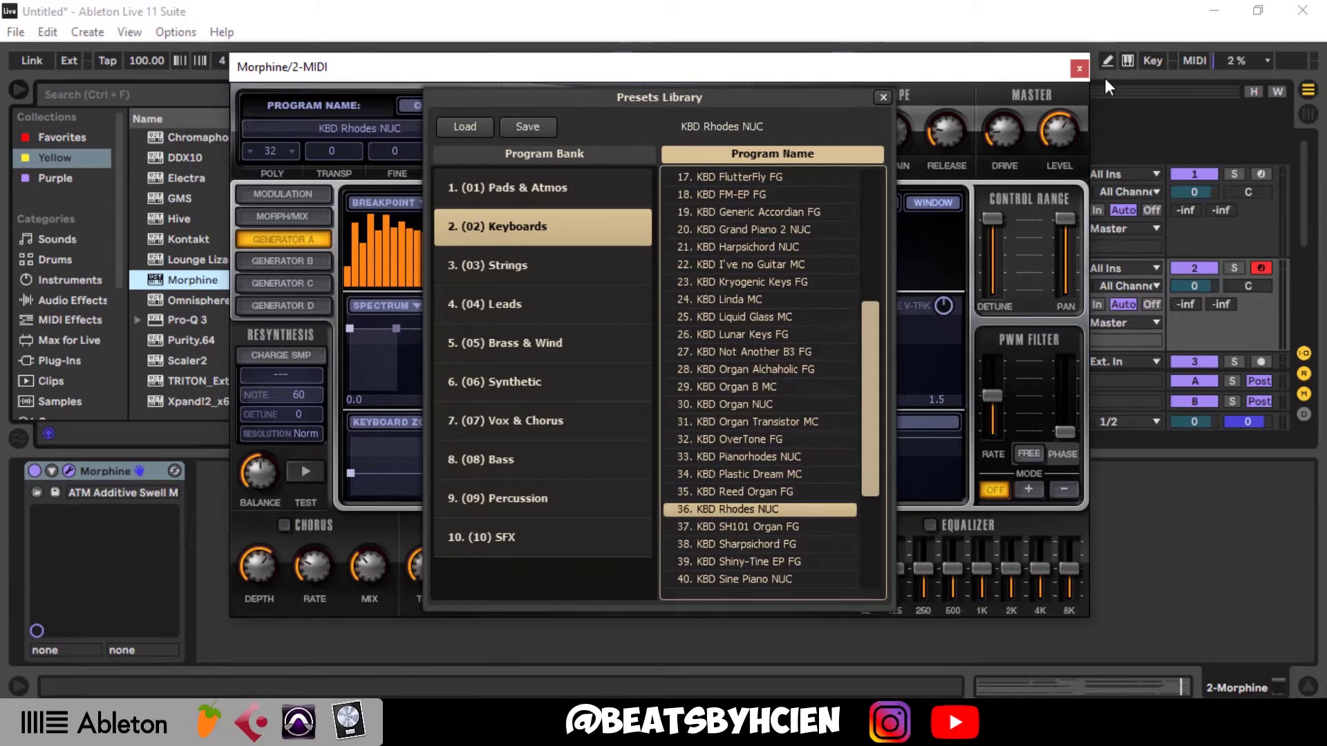
click(1079, 68)
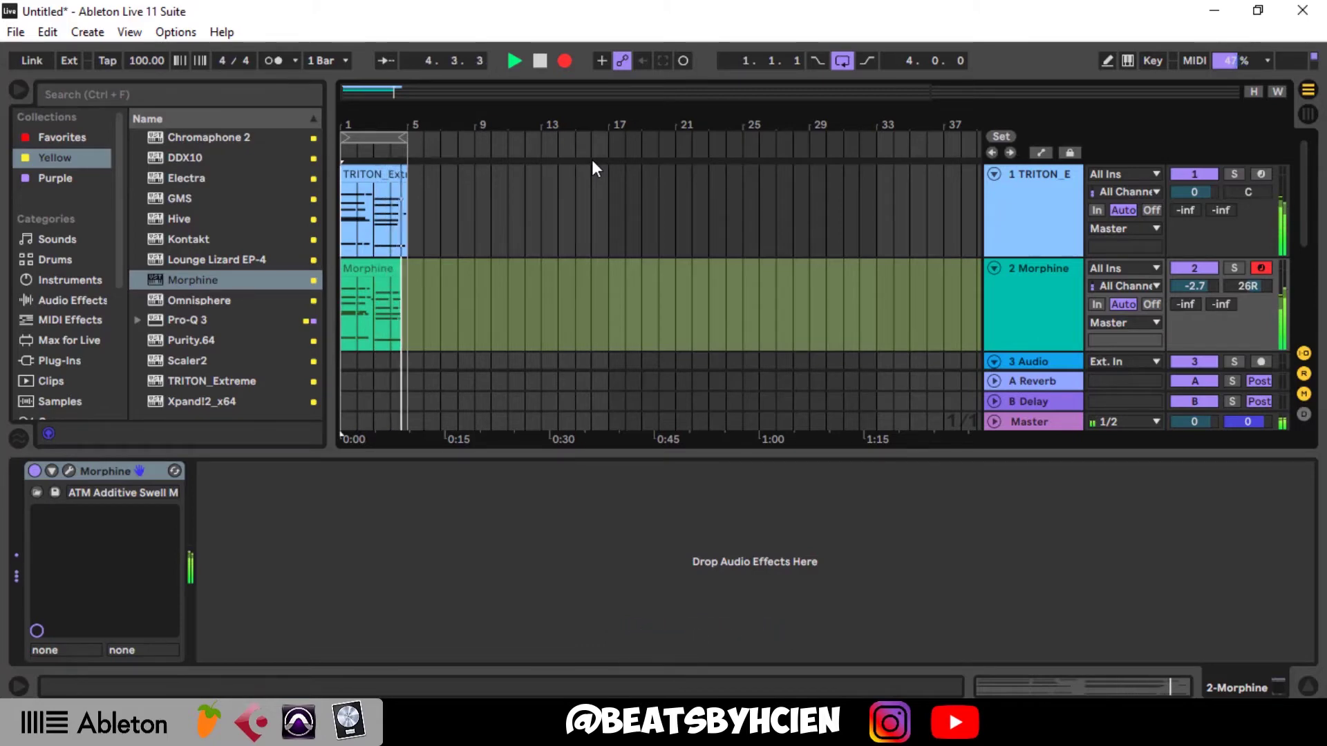
- Record a four-bar chord clip on the Morphine track and select it
key(space)
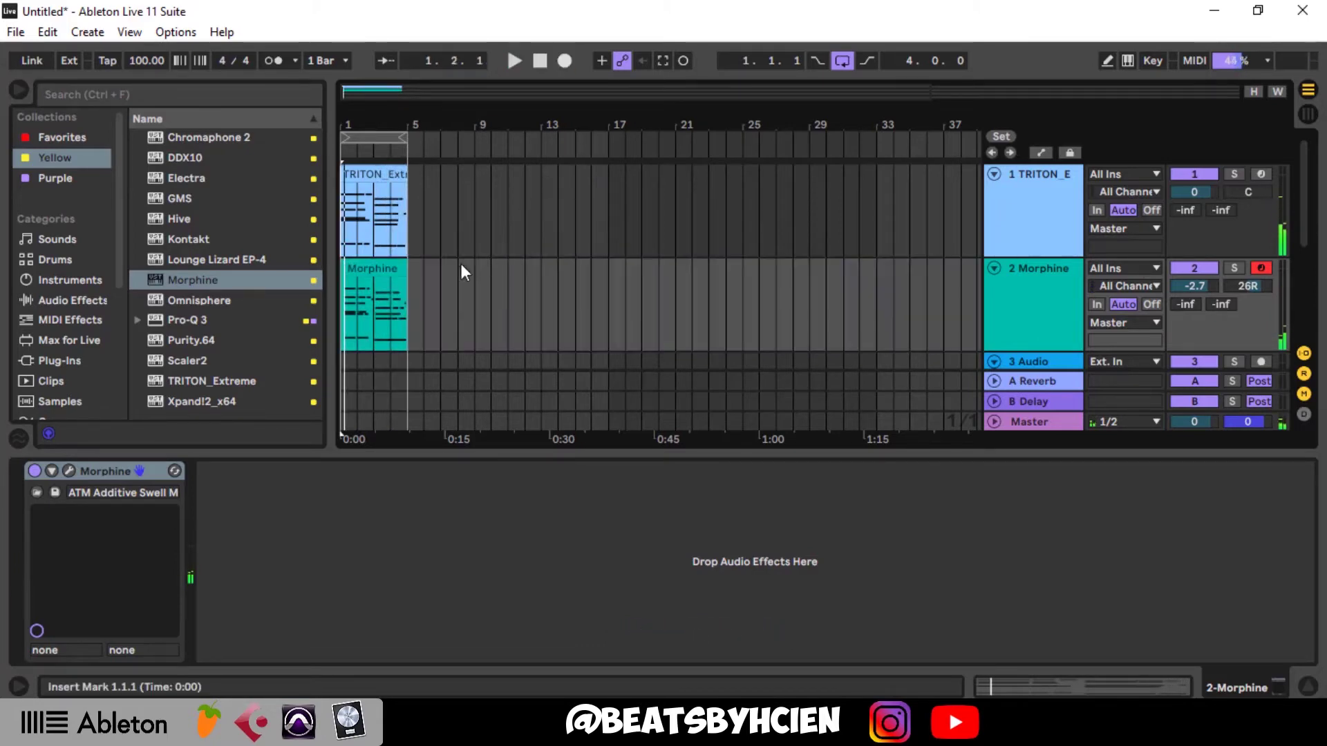
click(352, 267)
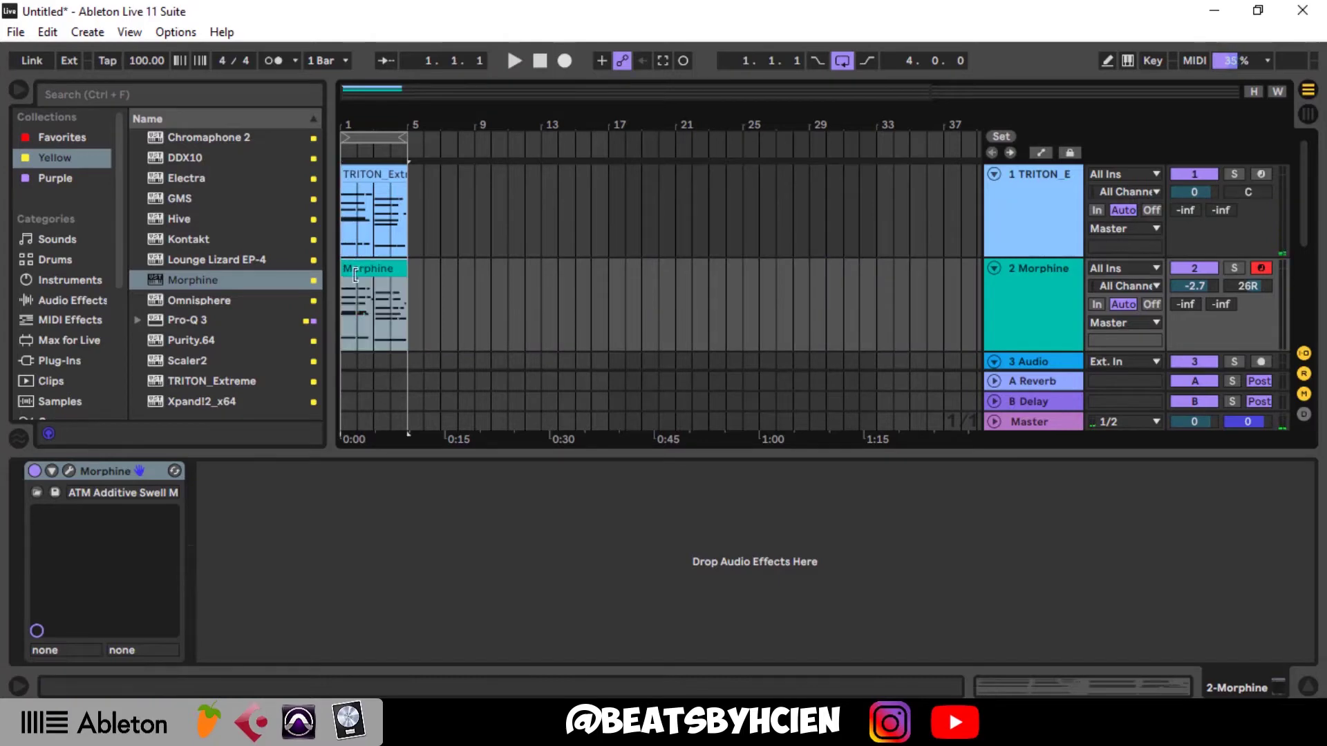
- Solo the Morphine track during playback and set its pan to 34R and its volume to -5.4 dB
key(space)
click(1234, 268)
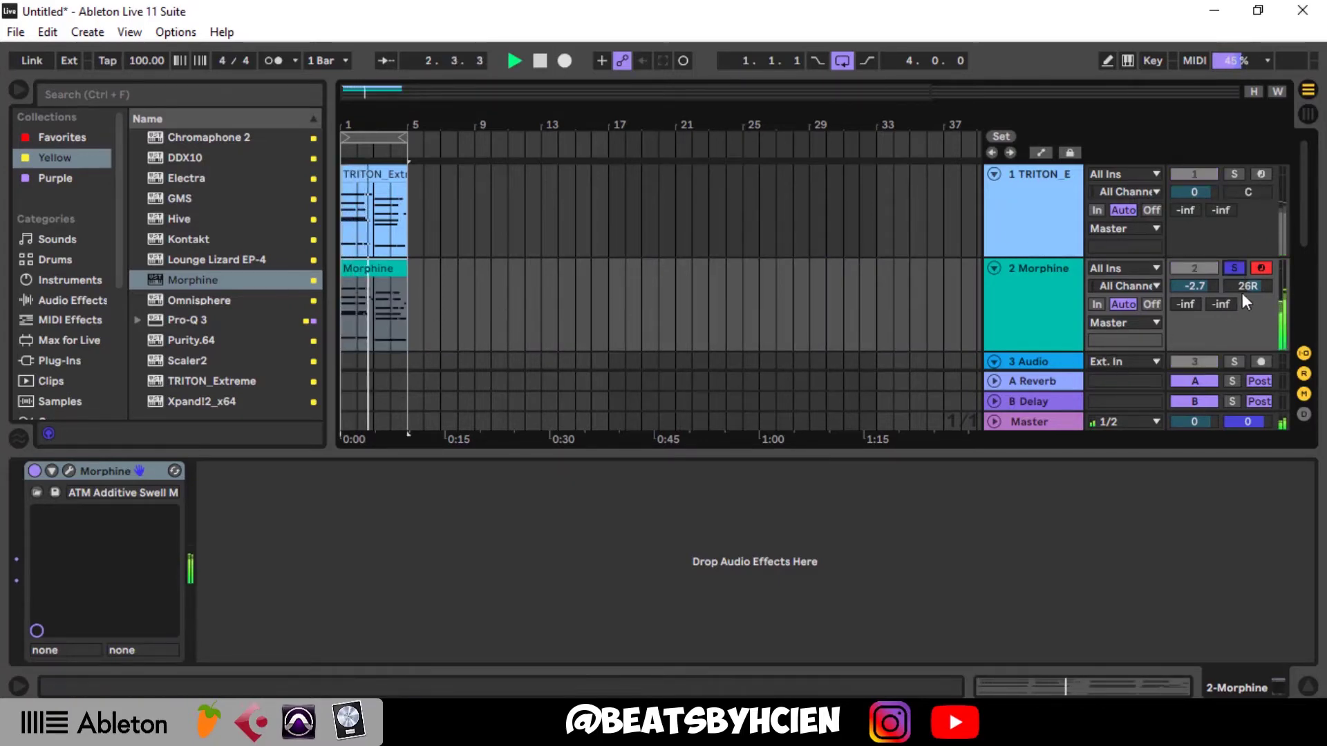
drag(1248, 289, 1193, 304)
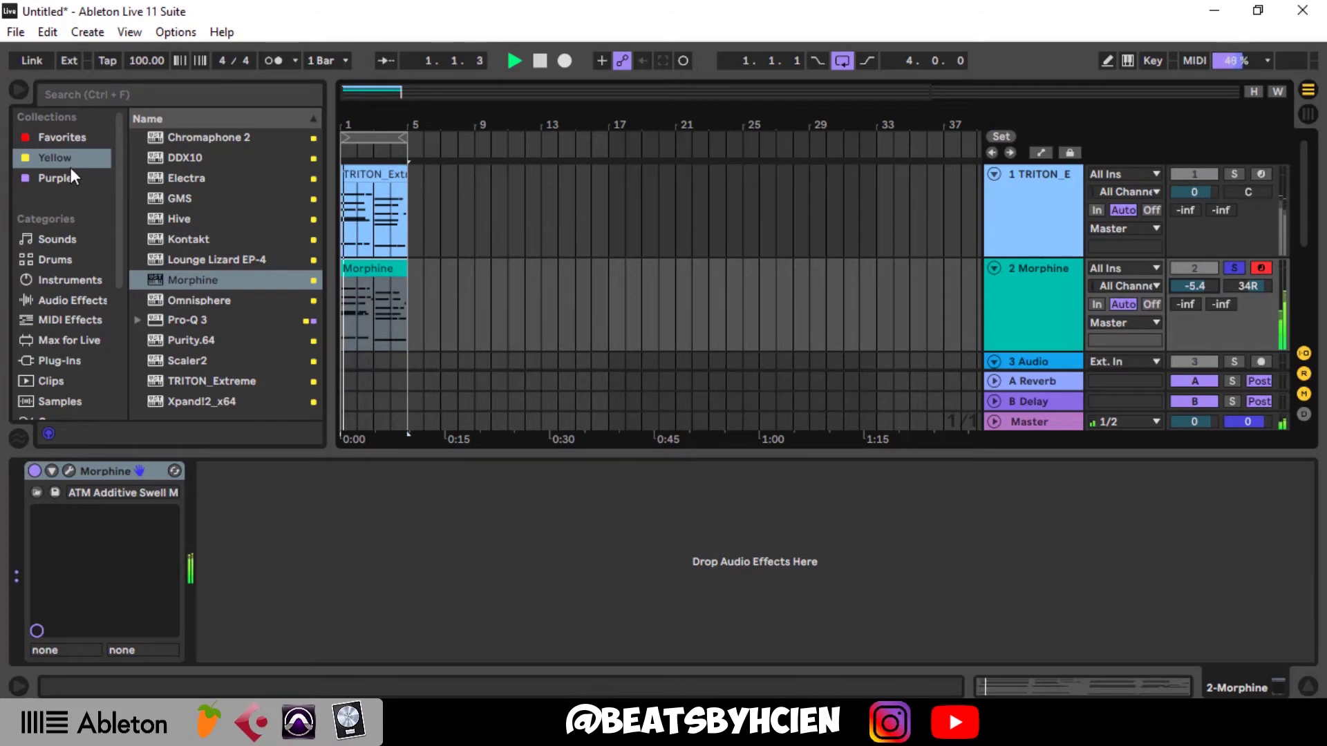
- Add Drip with the APEX preset to the Morphine track and set the track volume to 0.1 dB
click(60, 359)
scroll(206, 337, down, 4)
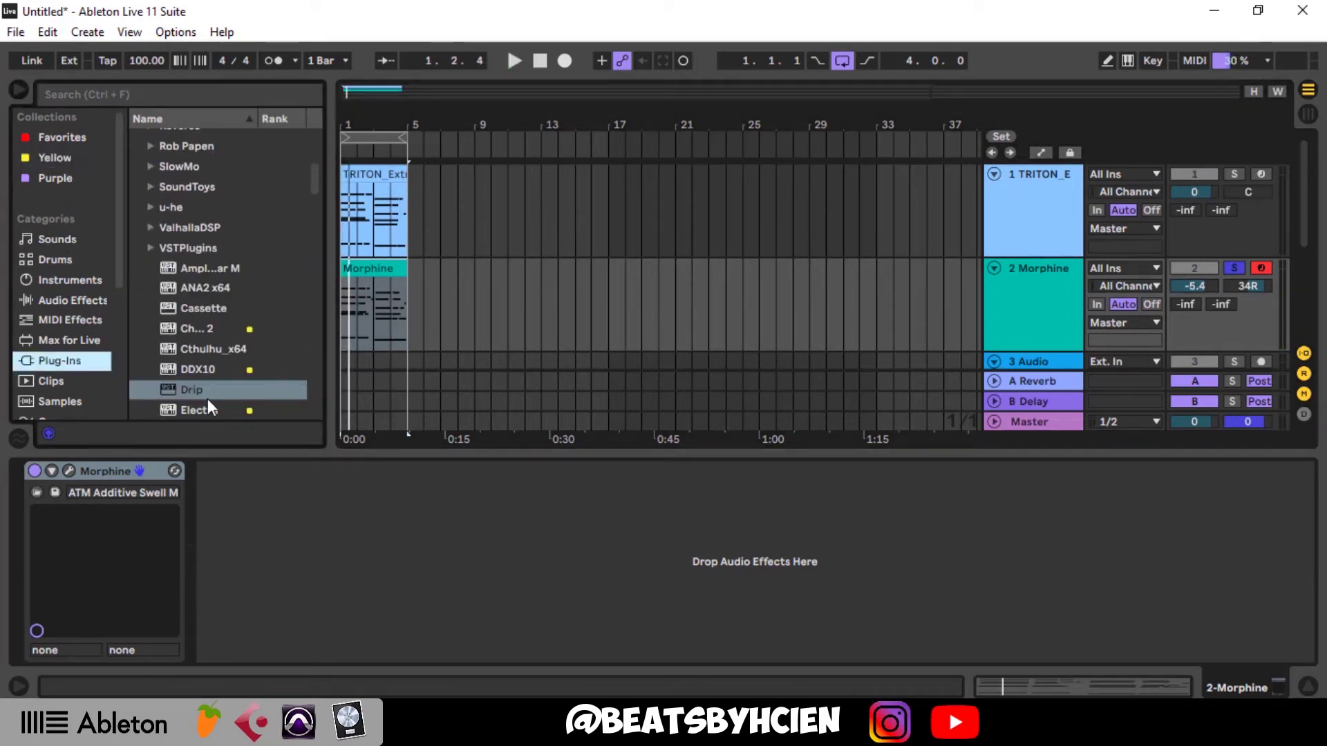
drag(207, 400, 363, 334)
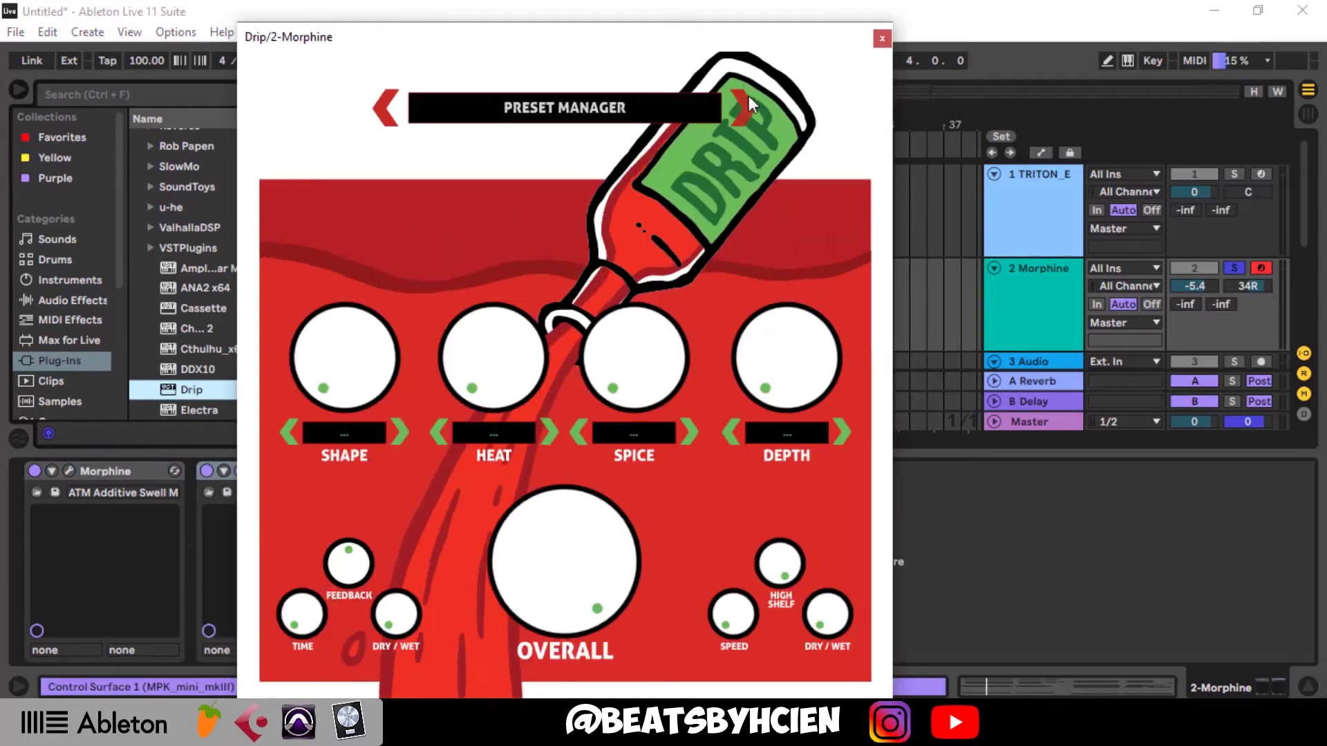
click(748, 100)
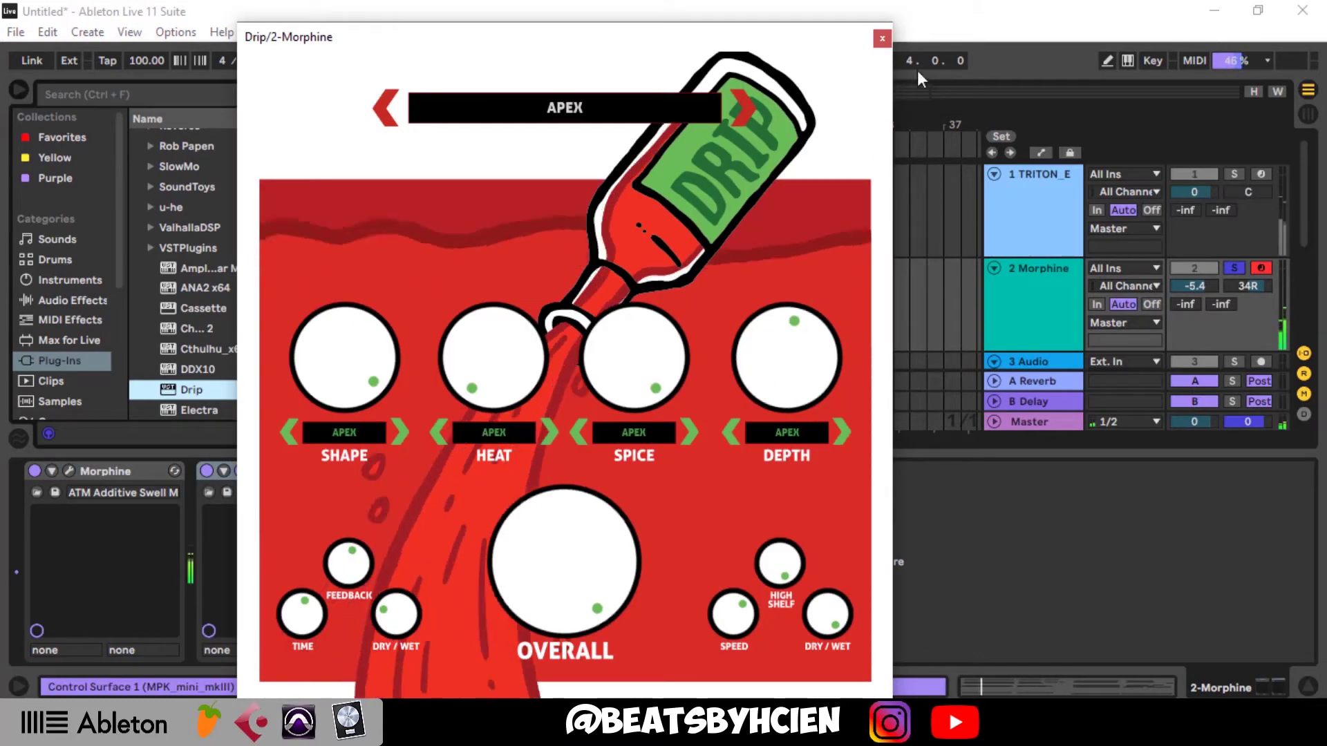
drag(1192, 286, 1192, 274)
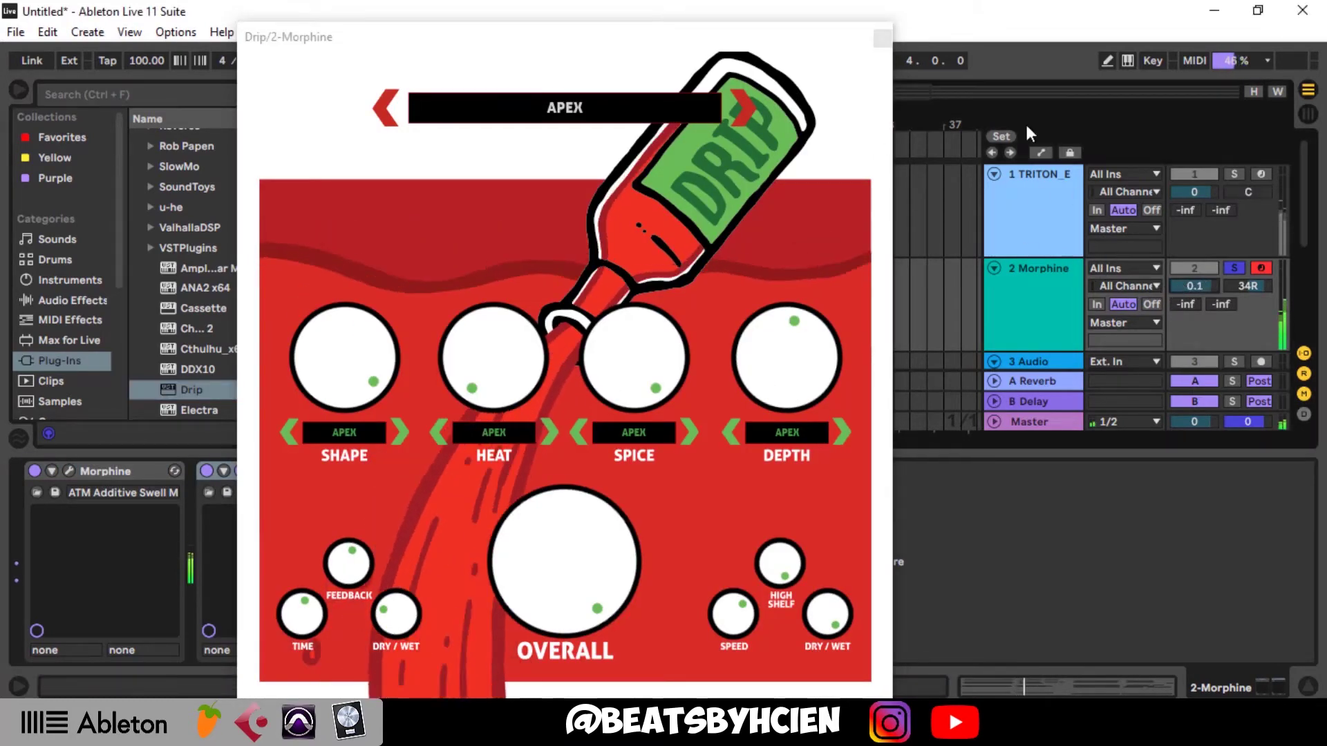
- Close the Drip window and transpose all notes in the Morphine clip up one octave
click(884, 39)
double_click(392, 268)
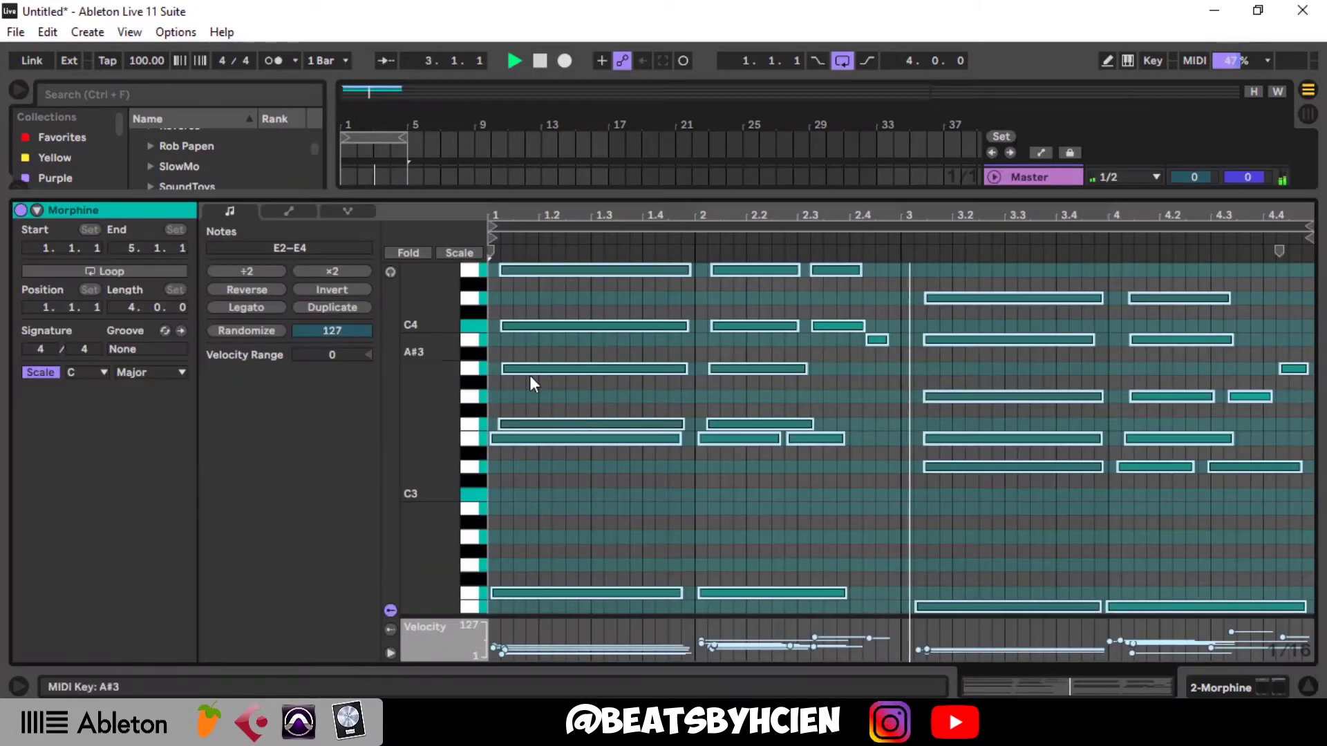
key(ctrl+a)
key(shift+Up)
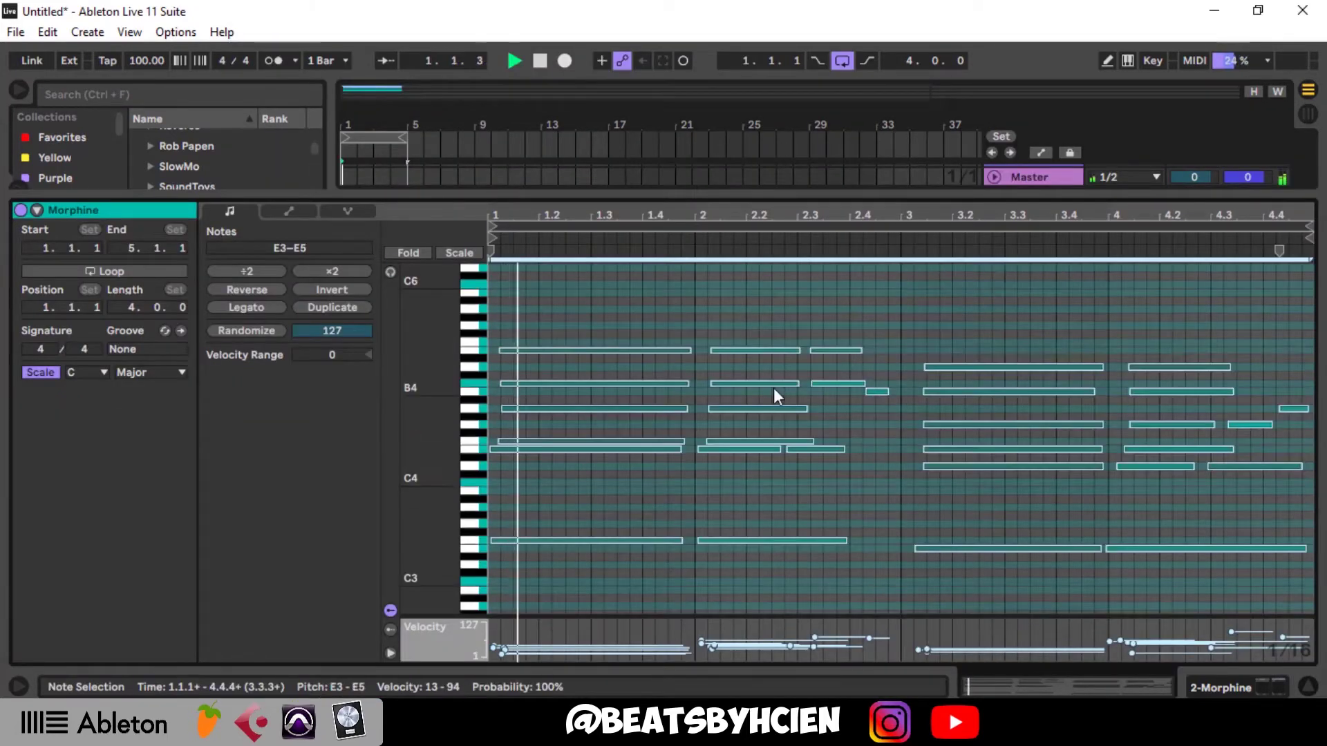
double_click(872, 199)
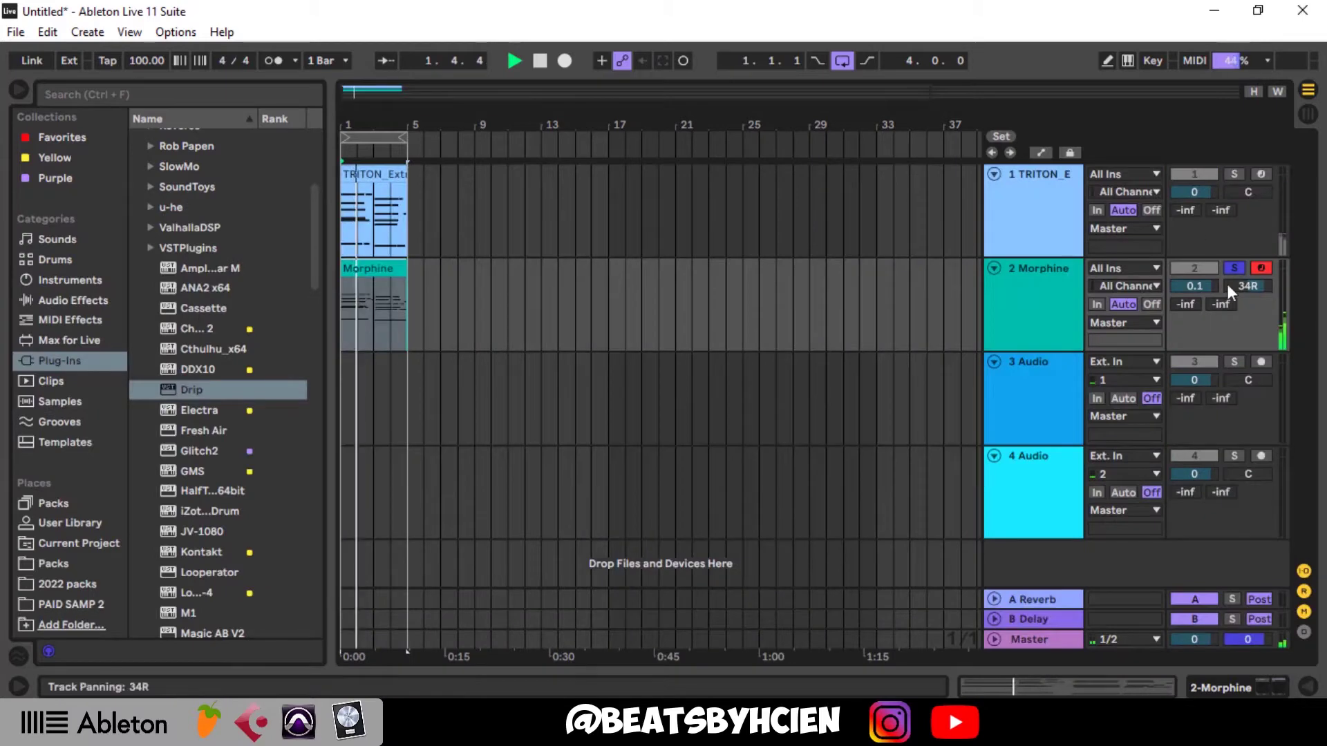
- Unsolo the Morphine track and set the volumes to -6.3 dB on Morphine and -4.9 dB on TRITON_Extreme
mouse_move(1196, 286)
mouse_down()
mouse_move(1199, 321)
mouse_move(1200, 287)
mouse_up()
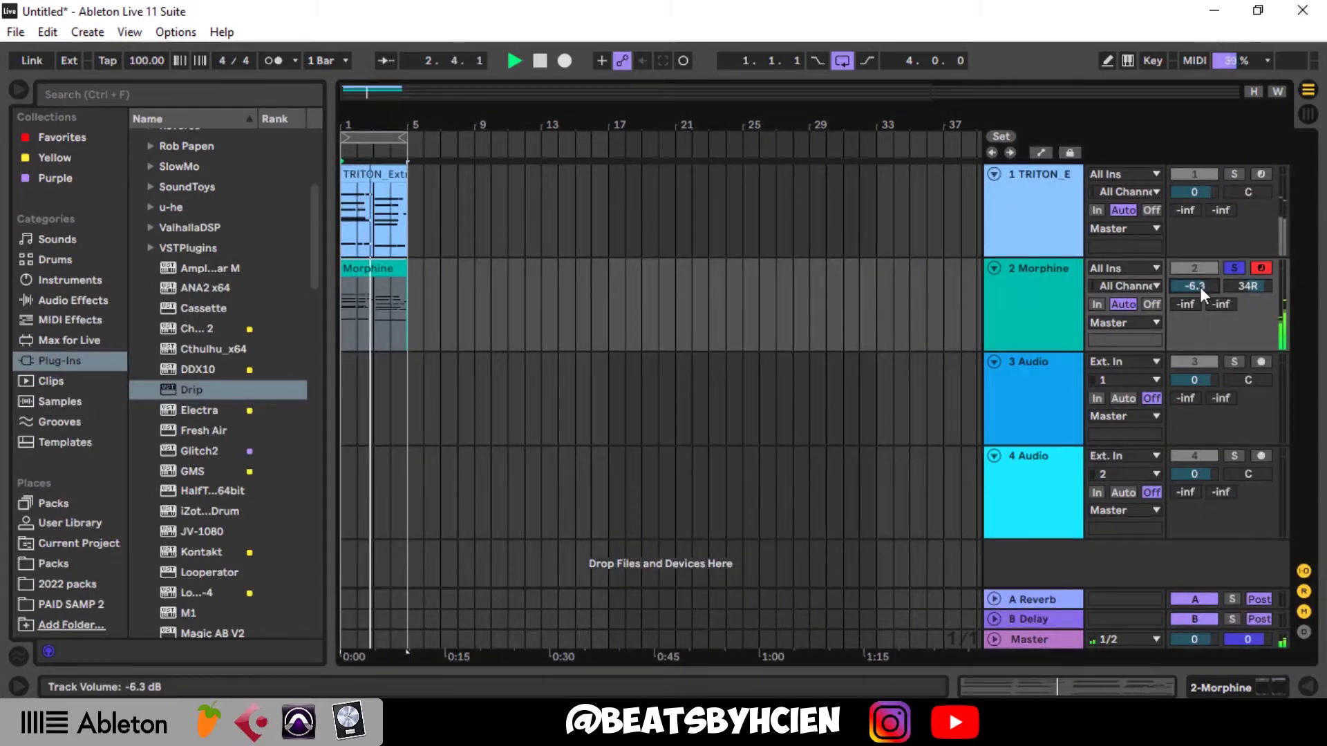
click(1237, 269)
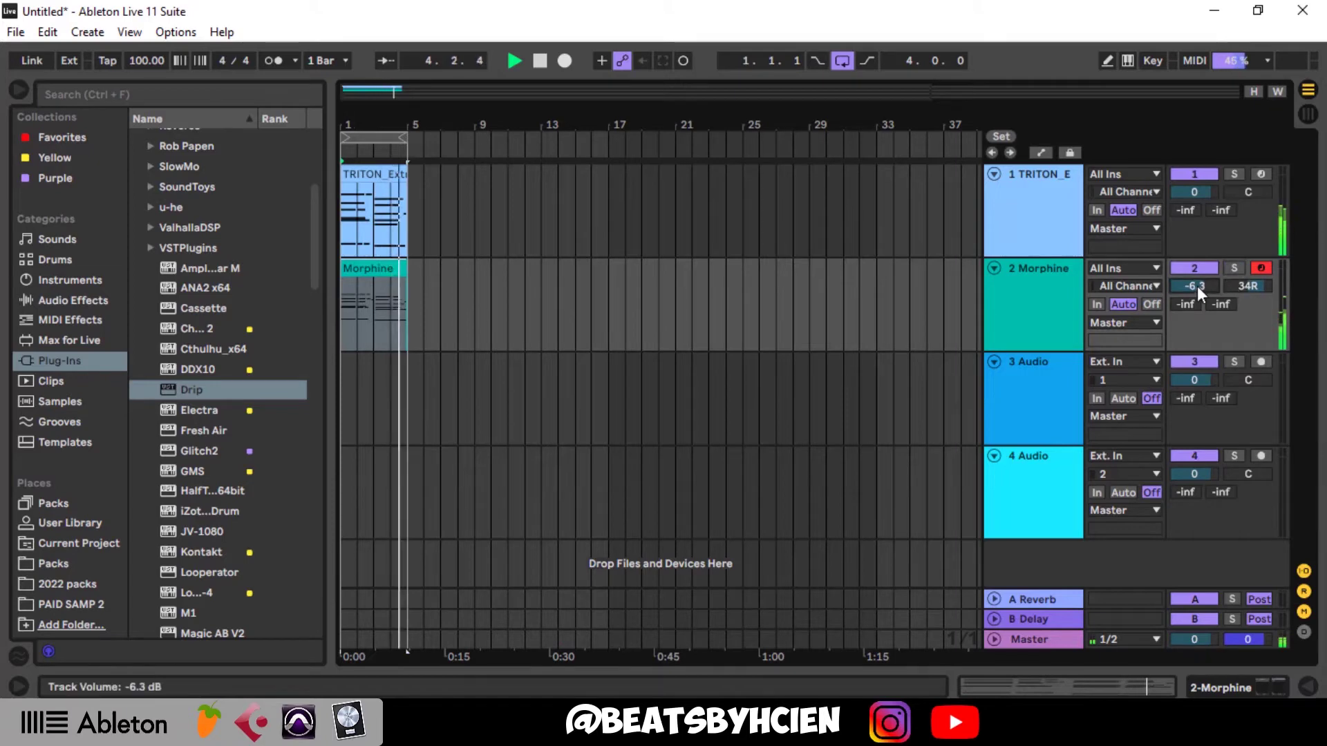
drag(1201, 188, 1201, 207)
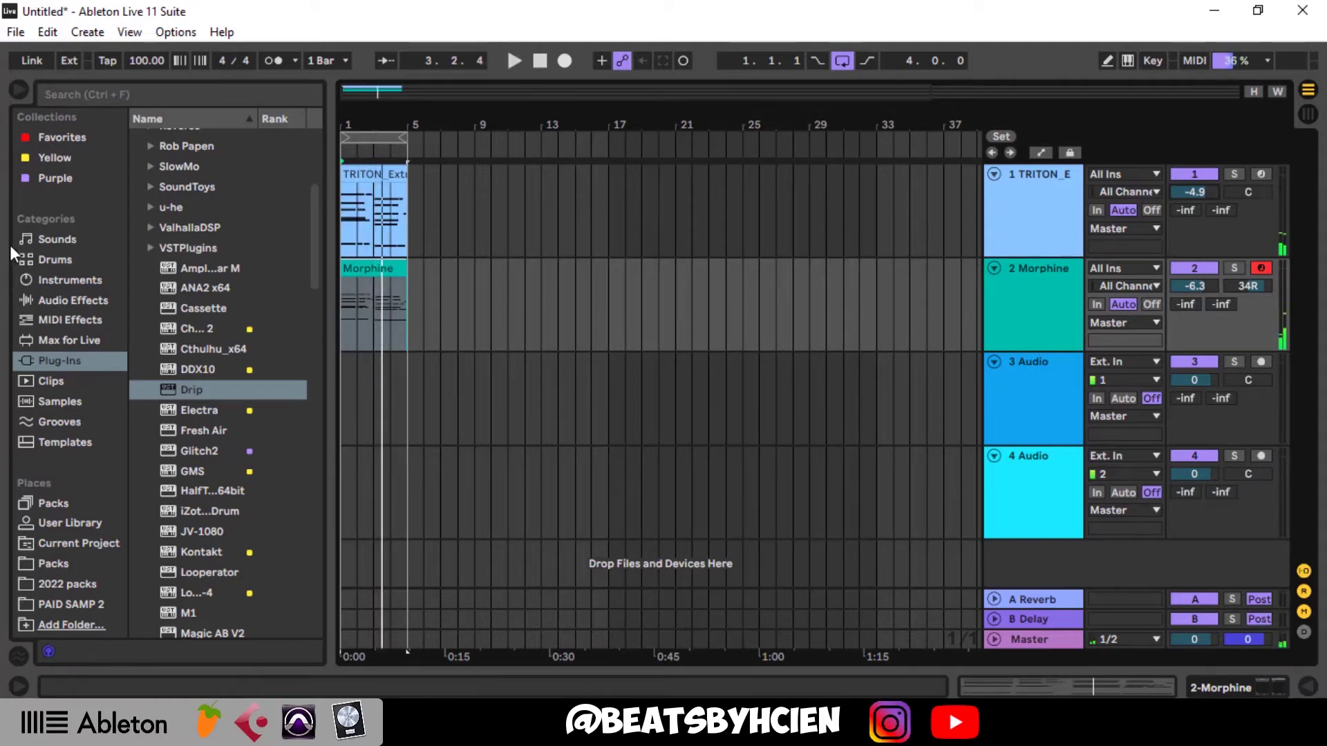
- Load Lounge Lizard EP-4 from the Yellow collection onto a new MIDI track and close its plug-in window
click(56, 159)
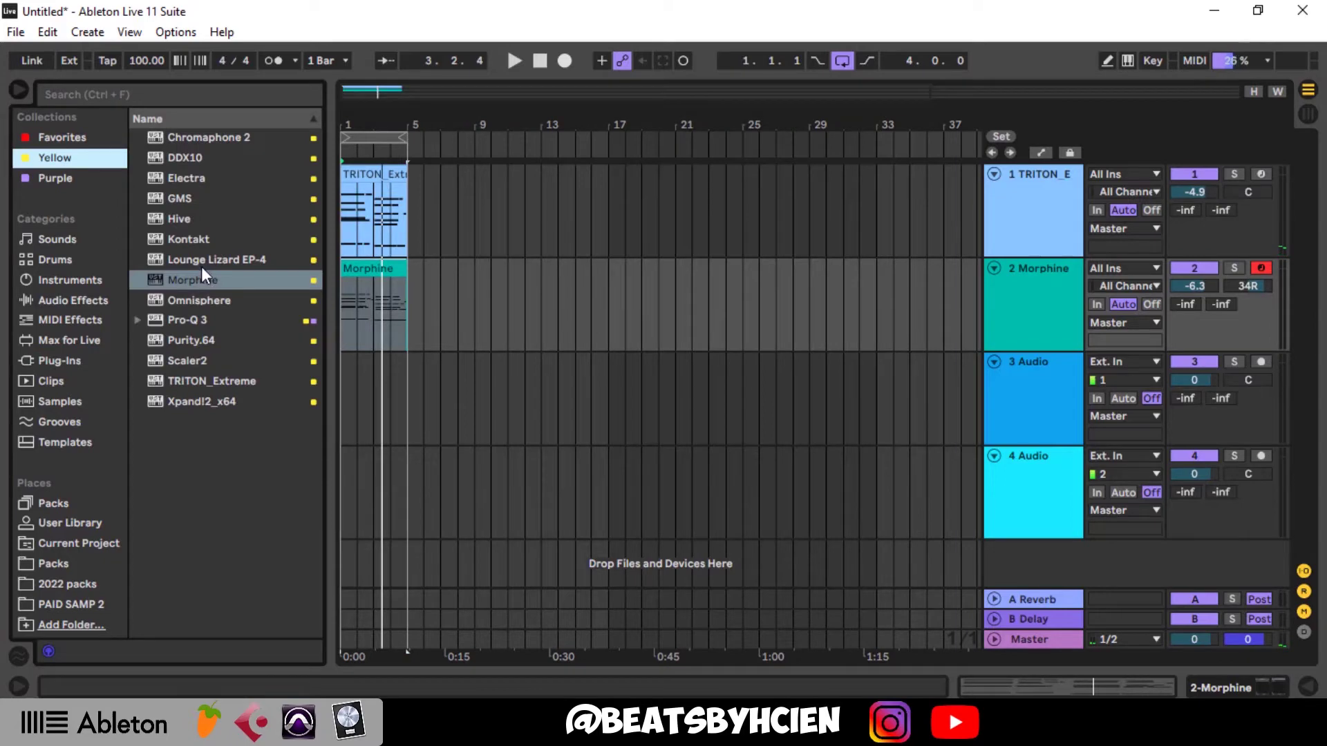
drag(213, 260, 314, 339)
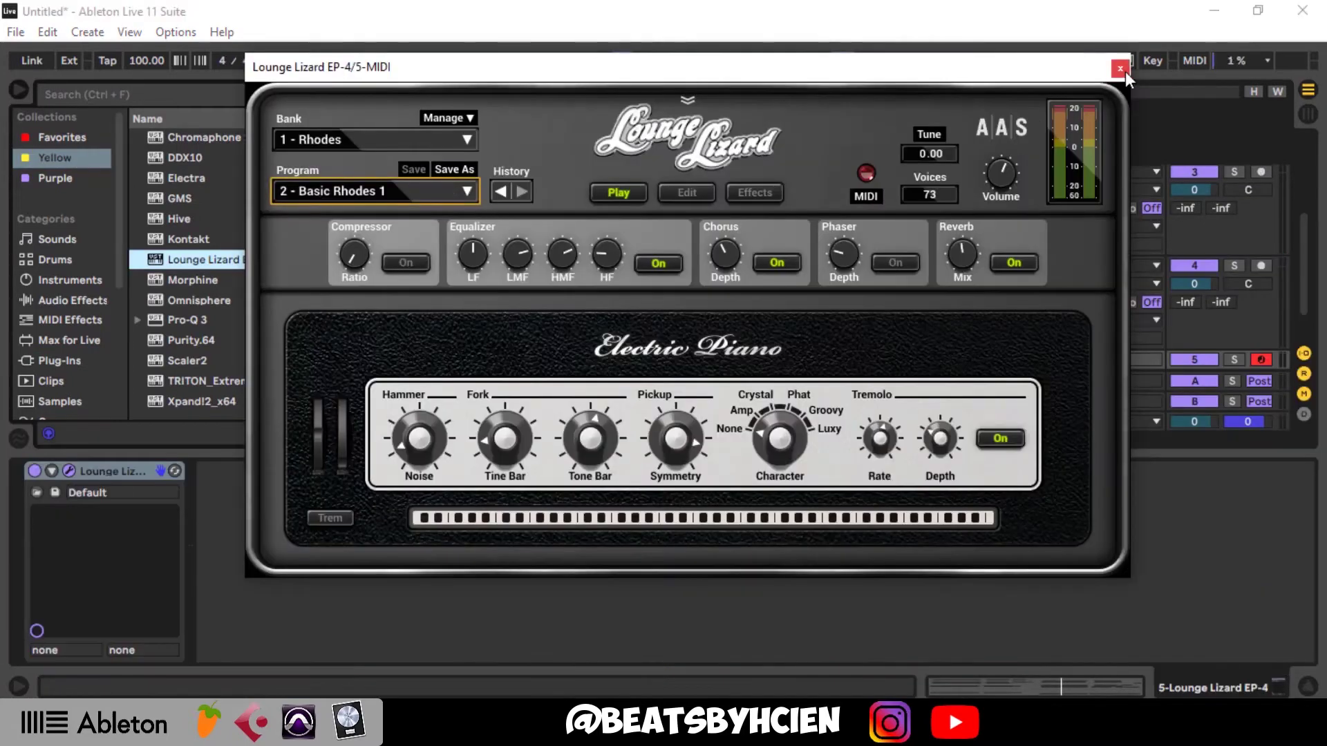
click(1120, 68)
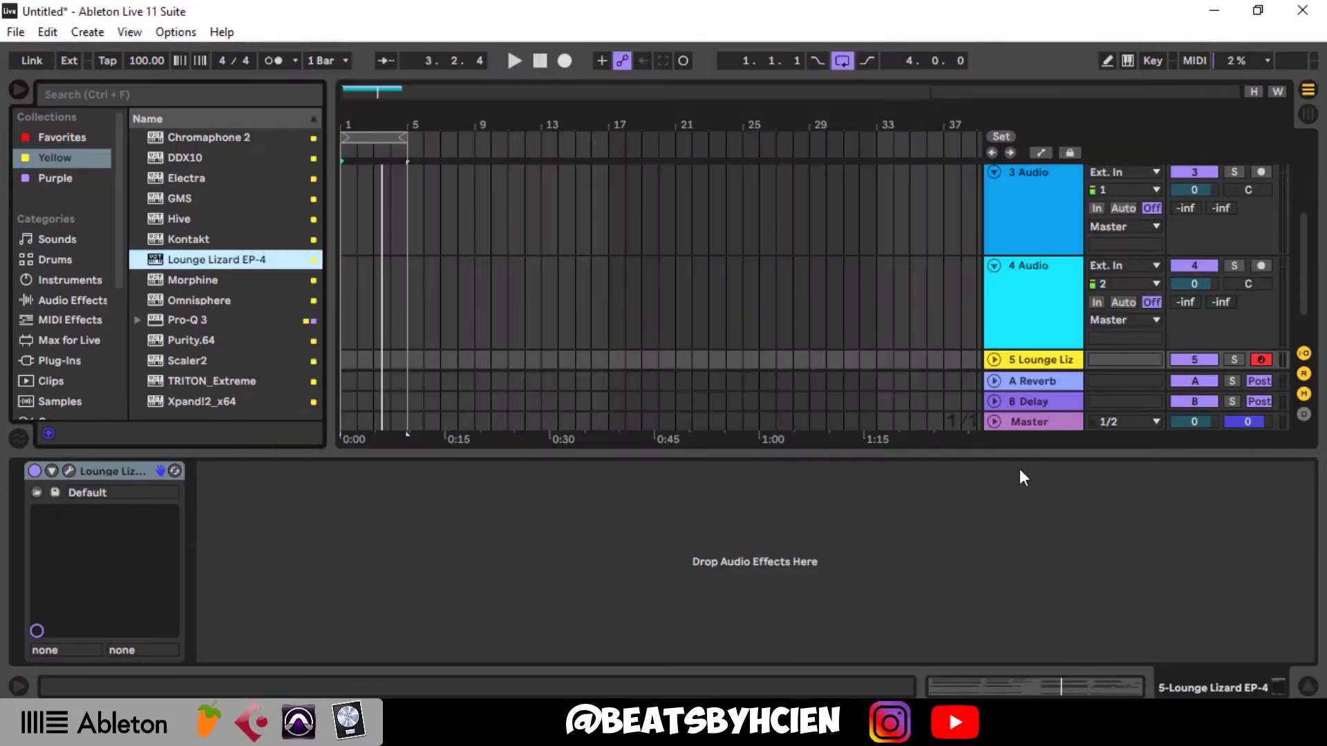
click(995, 530)
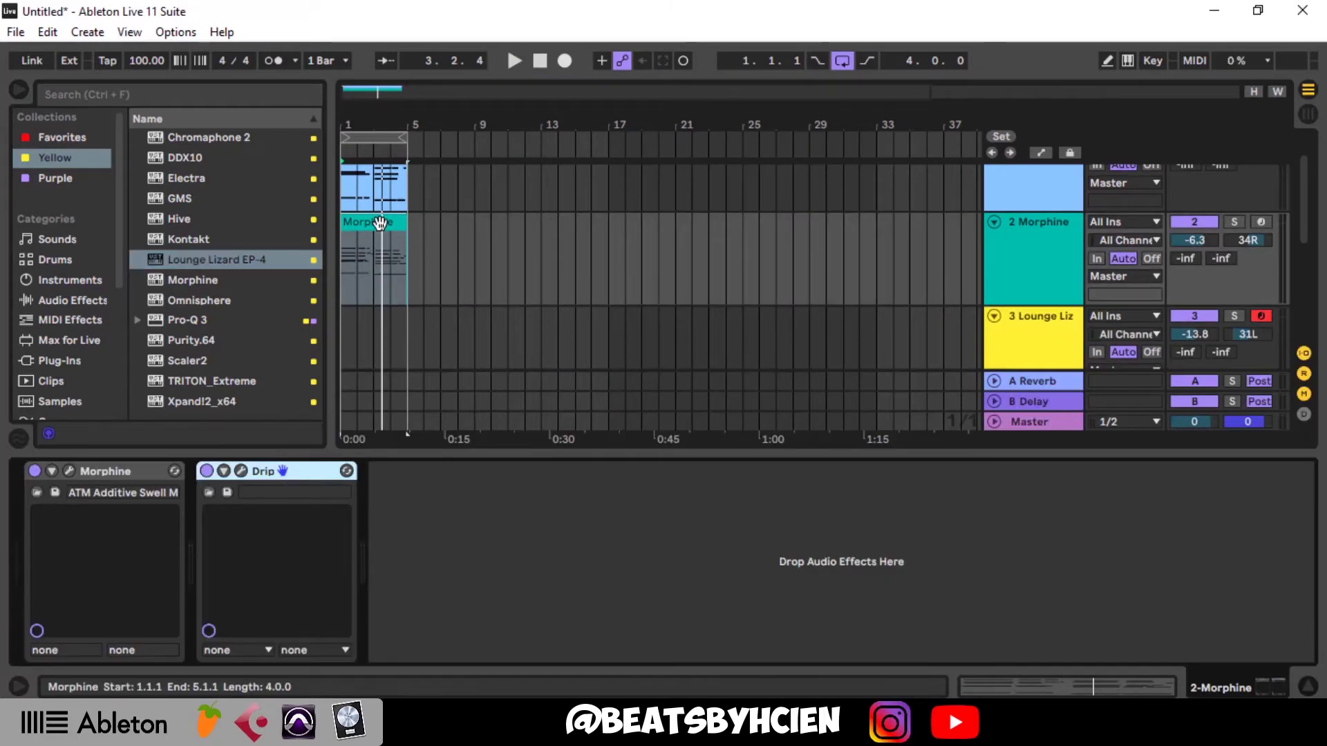
- Transpose all notes in the Morphine clip down one octave and set the Morphine track volume to -1.8 dB
double_click(379, 223)
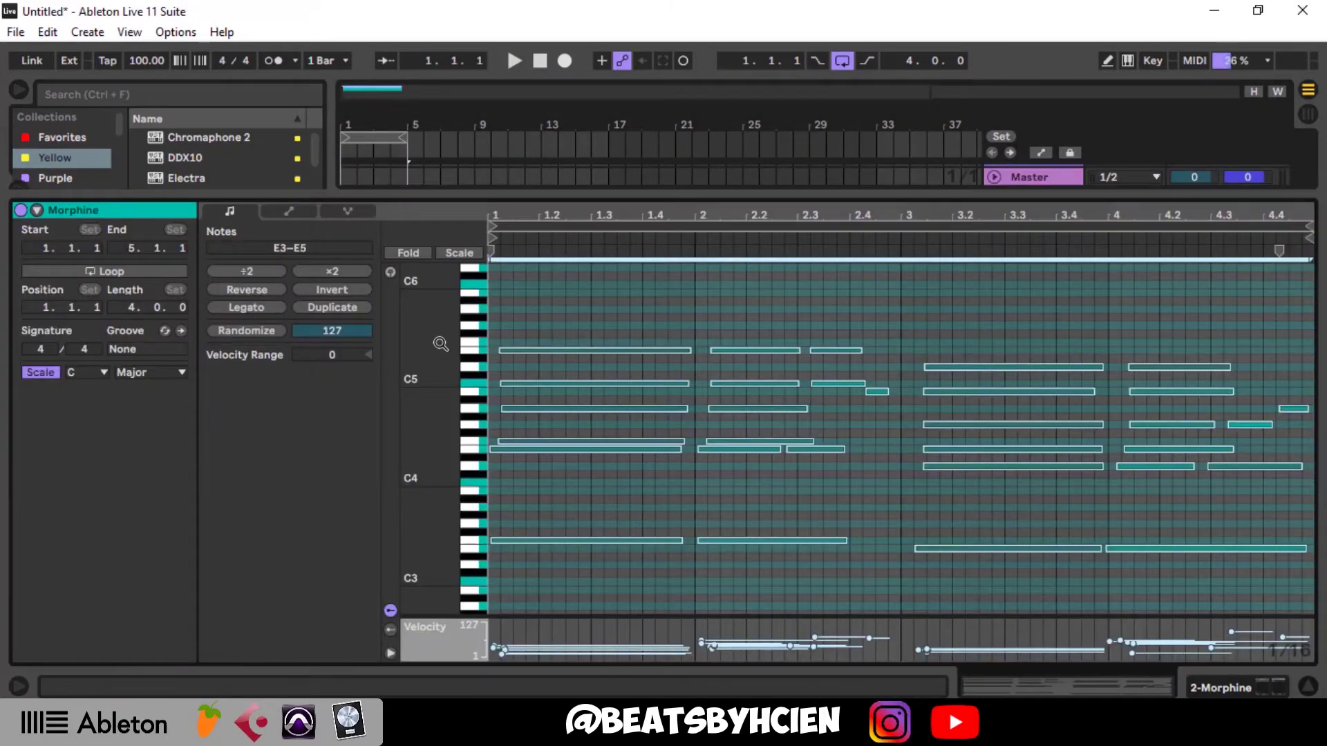
key(shift+Down)
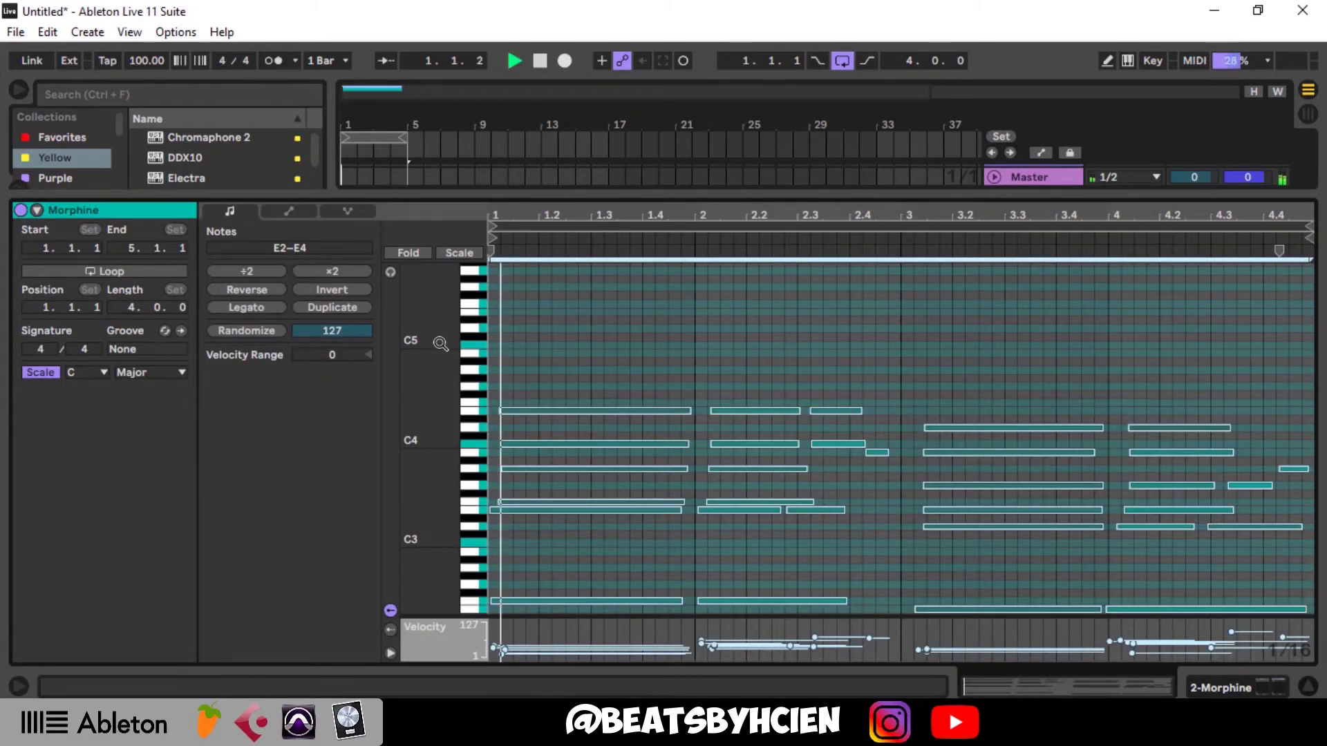
double_click(656, 192)
drag(1201, 194, 1201, 175)
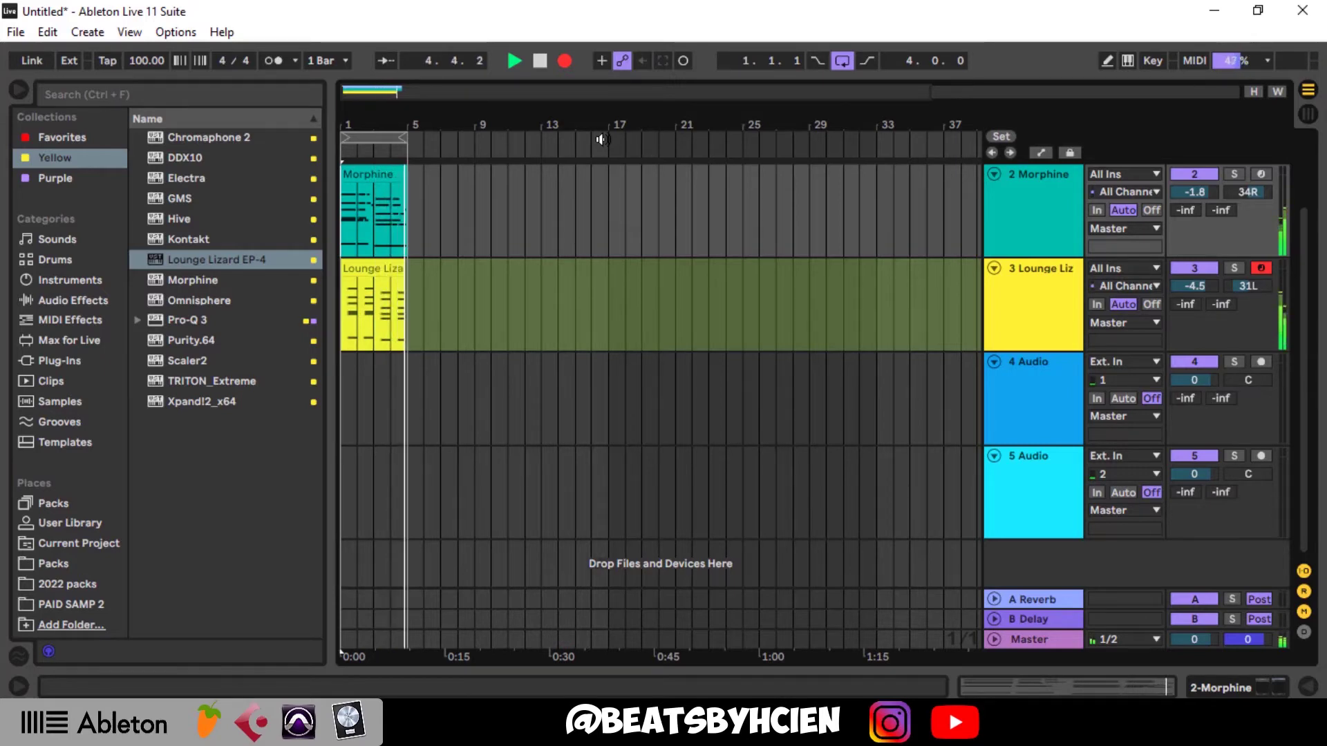
- Stop recording the four-bar Lounge Lizard clip and set its track volume to -4.4 dB during playback
key(space)
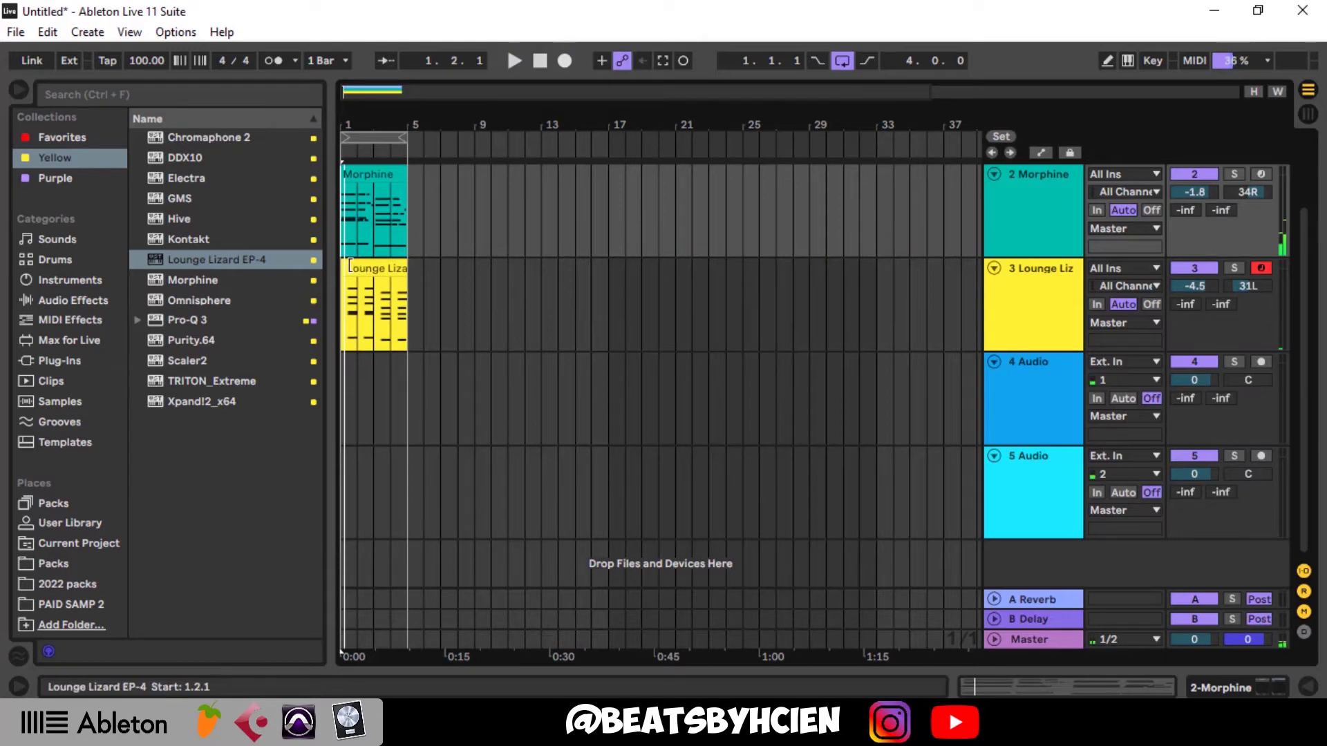
click(349, 266)
key(space)
drag(1194, 285, 1194, 286)
- Quantize all notes in the Lounge Lizard EP-4 clip and return to the arrangement
click(351, 274)
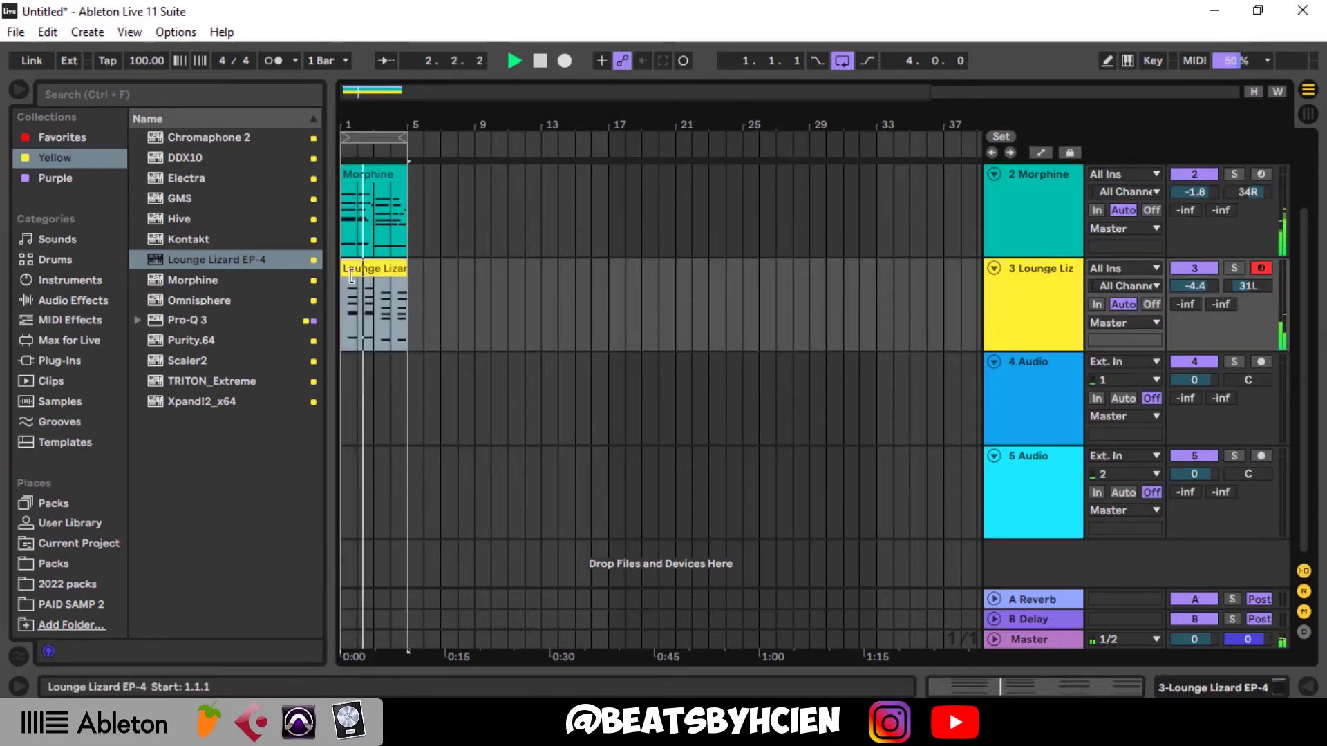
double_click(351, 274)
key(ctrl+a)
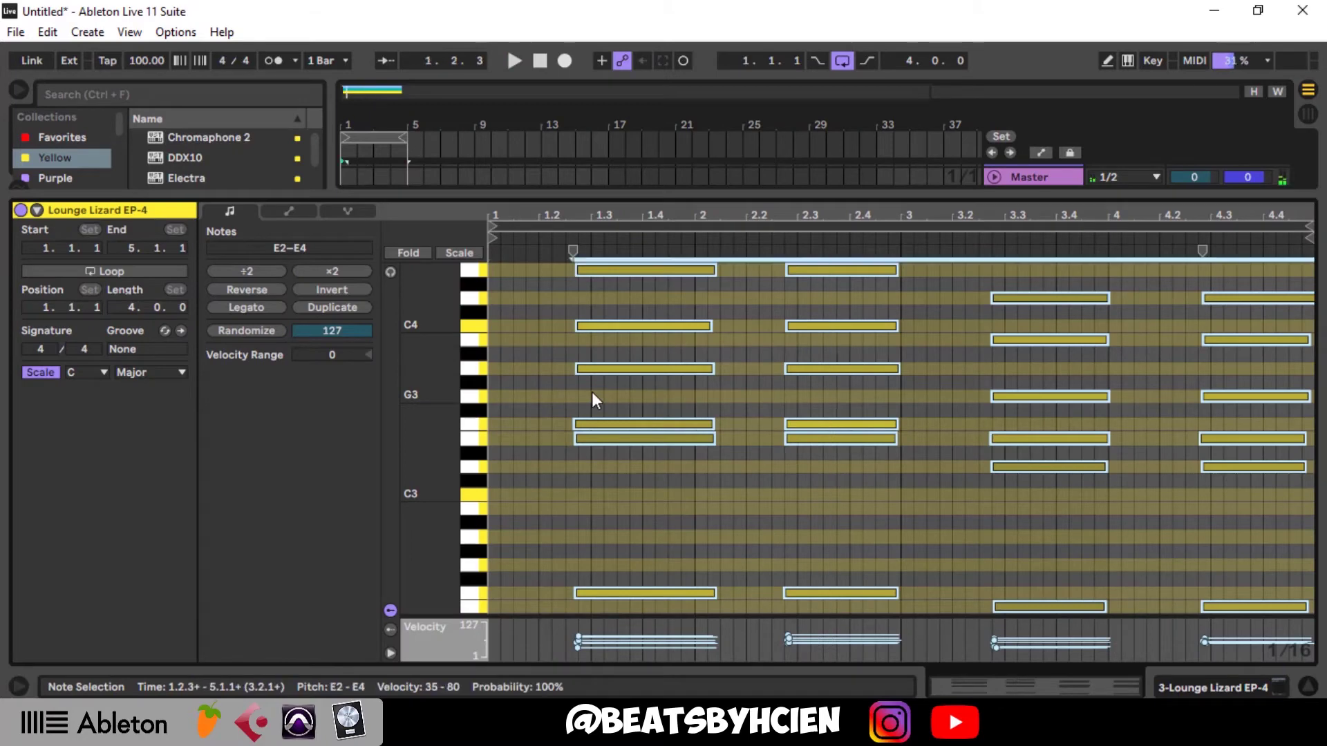
key(ctrl+u)
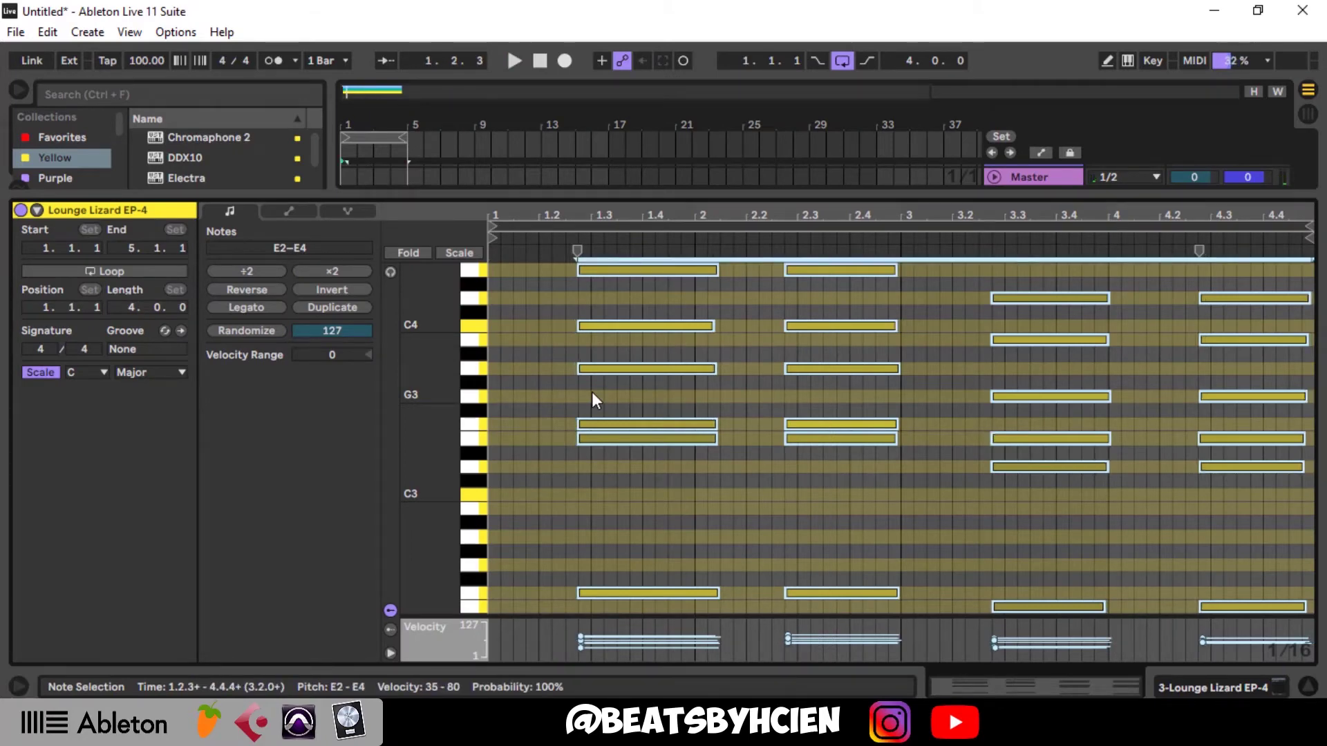
double_click(634, 192)
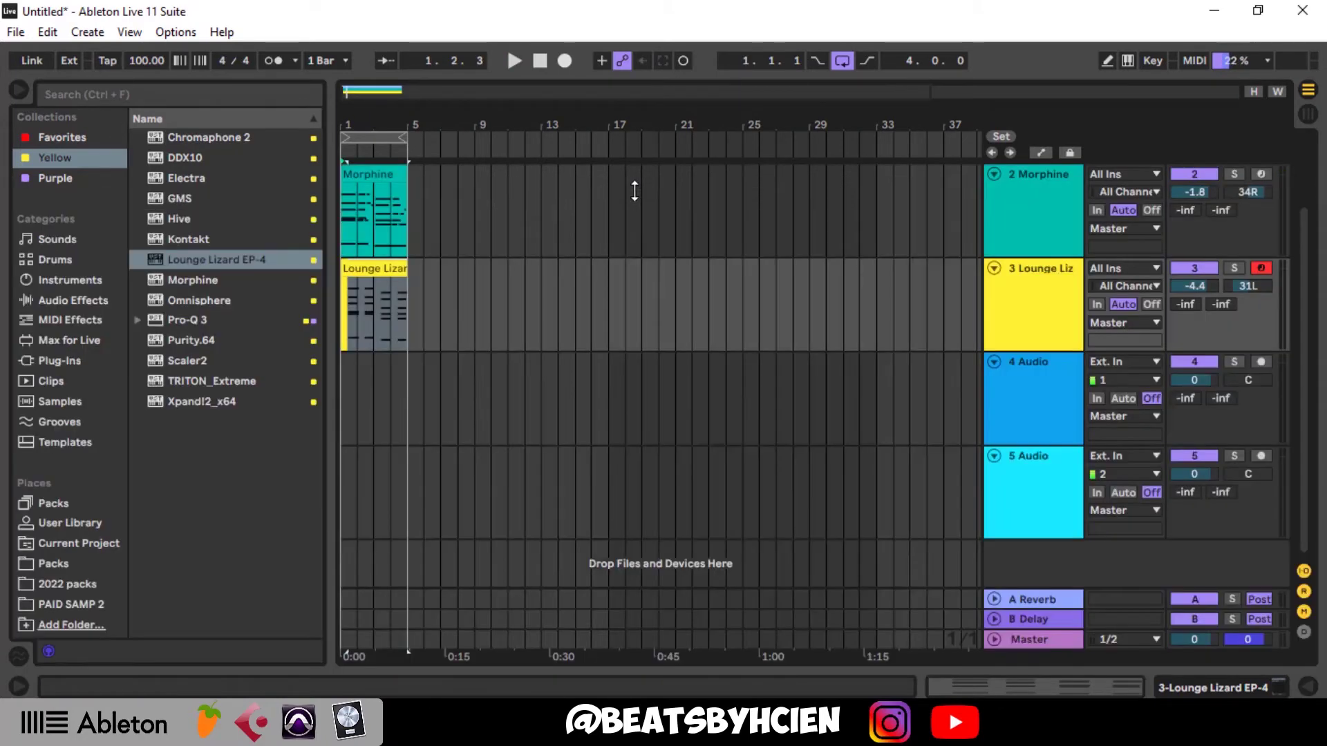
- Fold the TRITON_Extreme, Morphine and Lounge Lizard tracks and return the playhead to the start of the arrangement
click(994, 268)
click(995, 269)
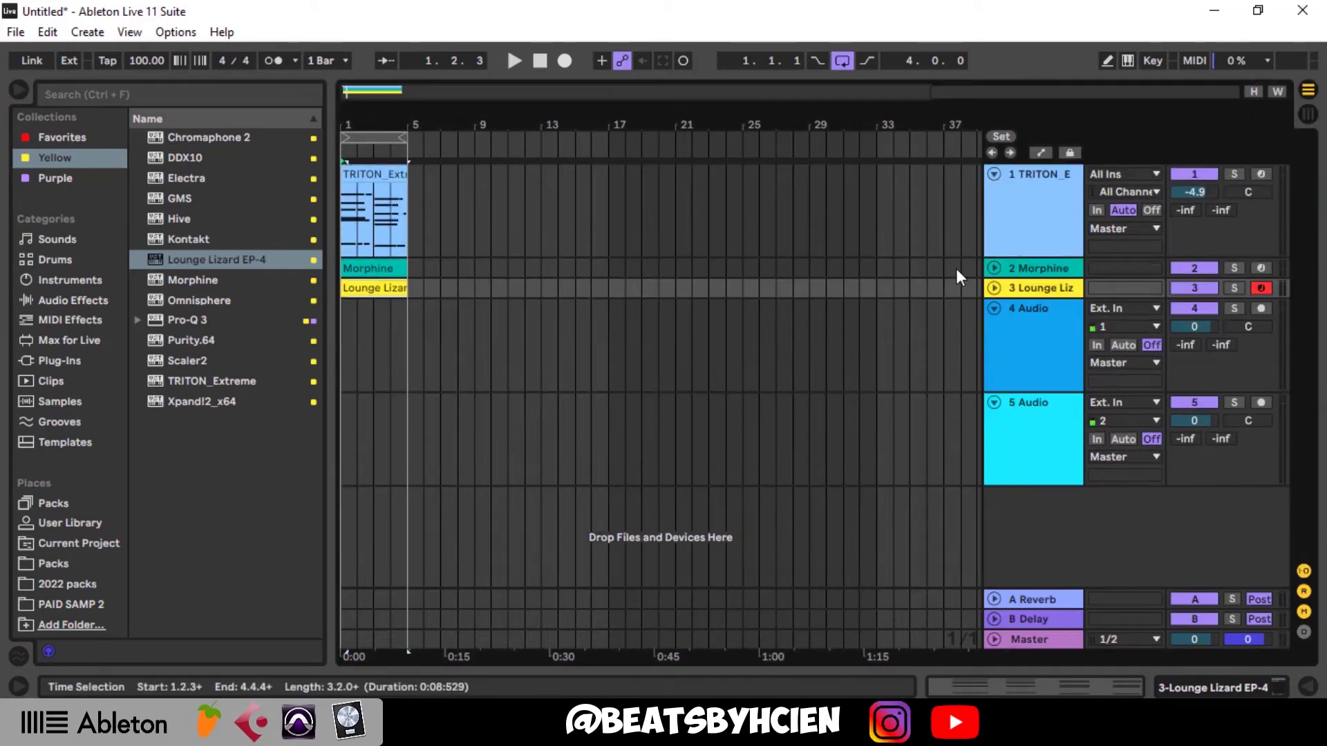
click(993, 173)
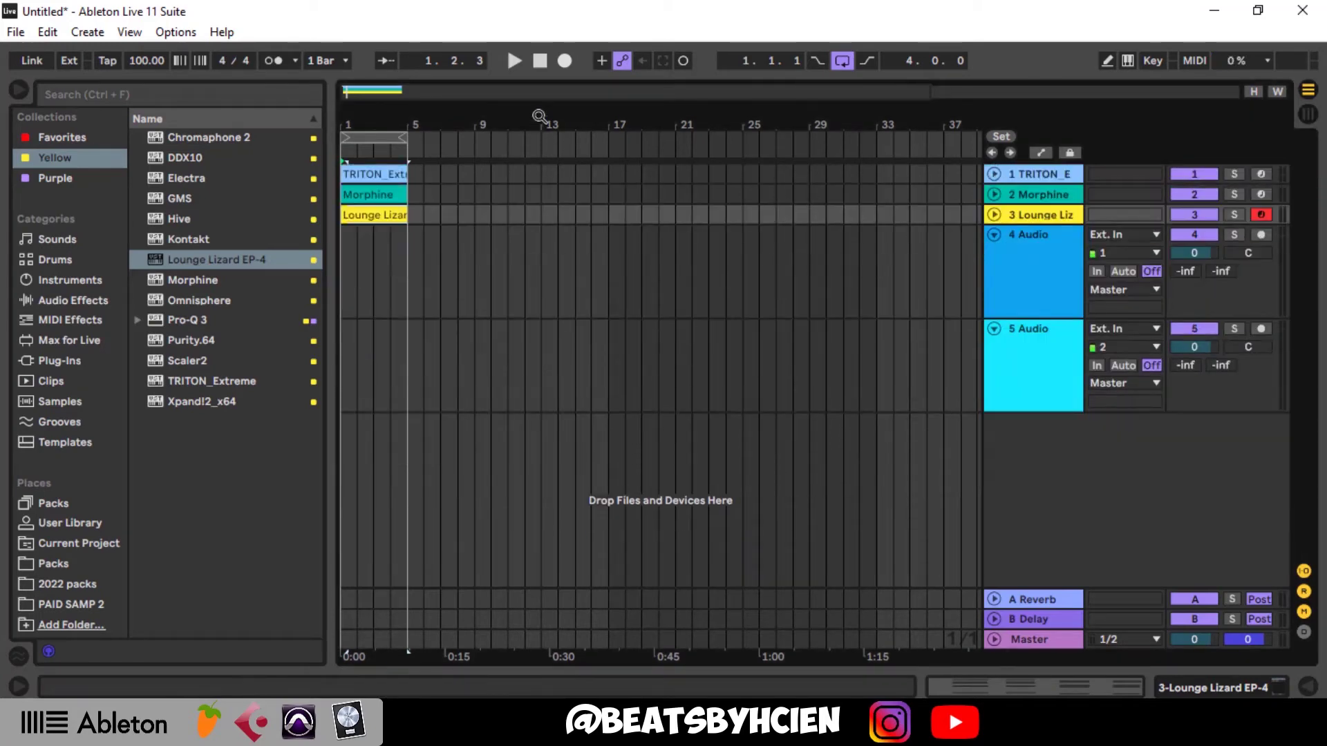
click(540, 61)
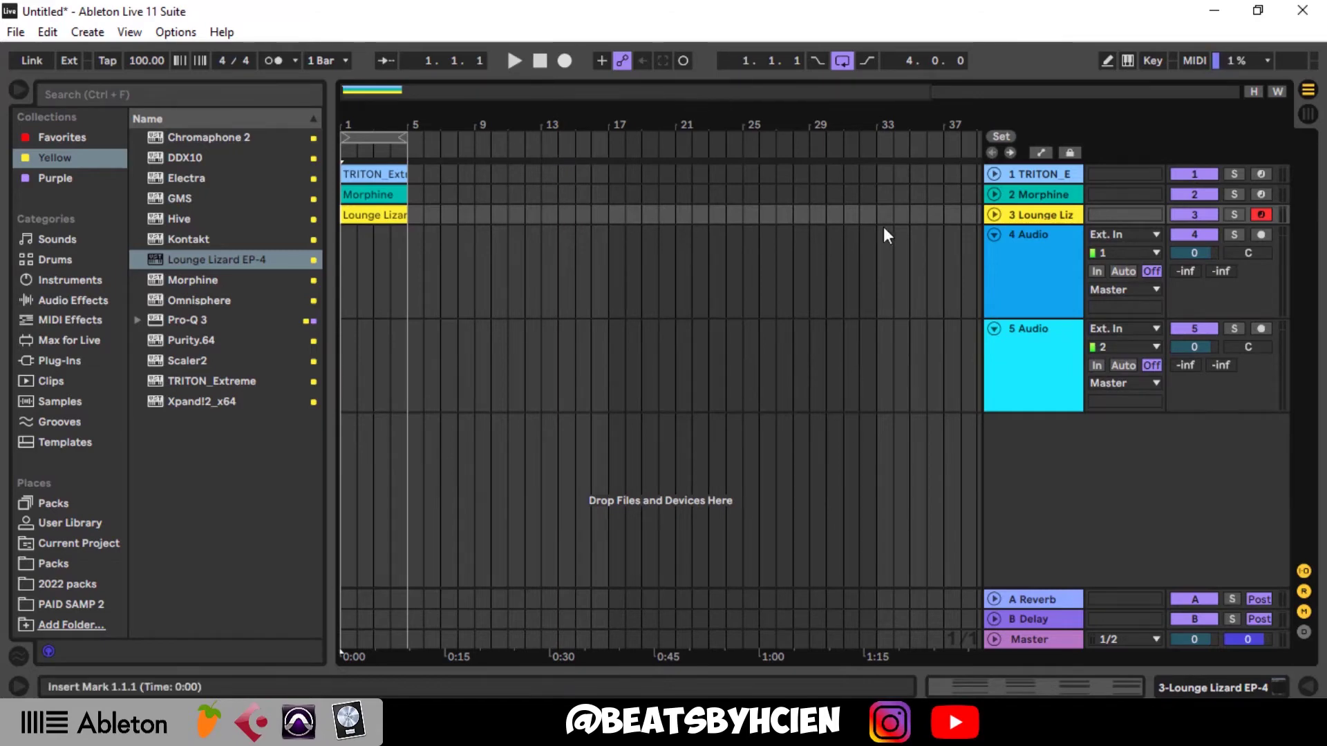
- Set the Morphine track volume to -3.8 dB and the Lounge Lizard track volume to -9.3 dB, folding both tracks
click(994, 195)
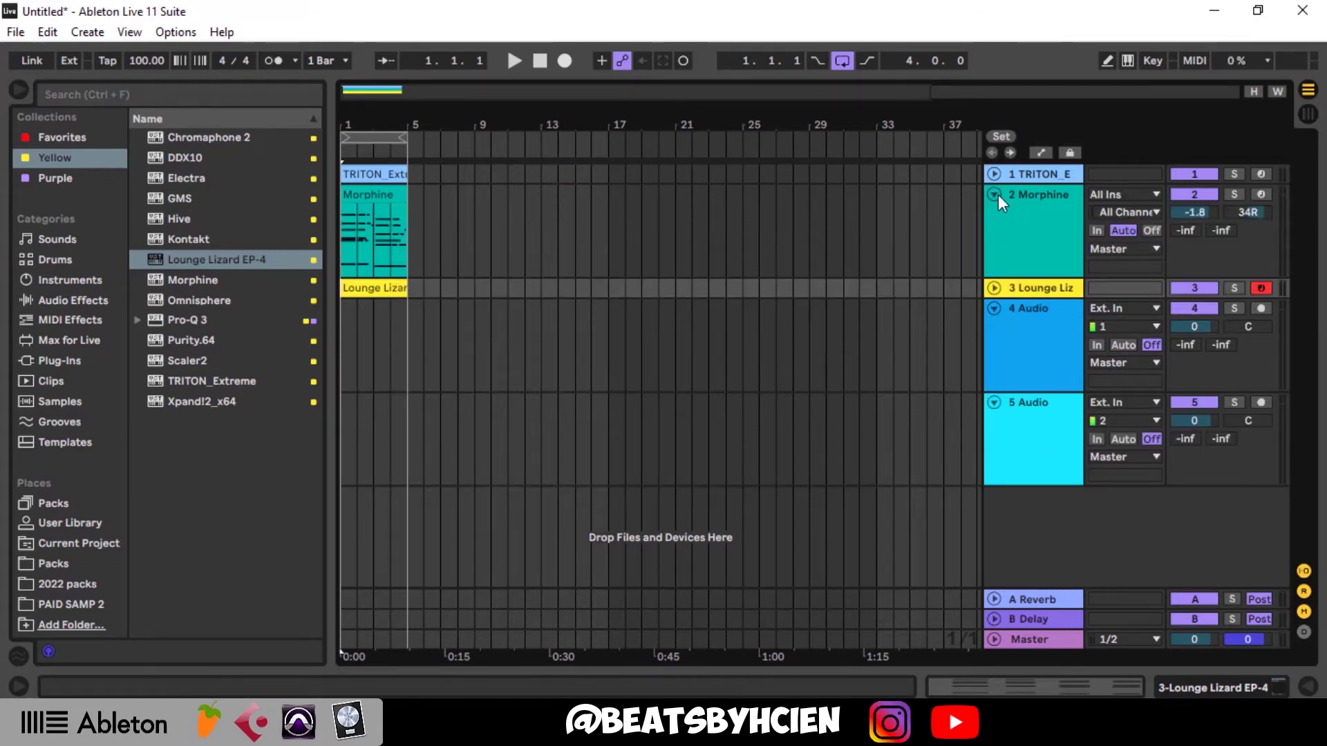
click(995, 194)
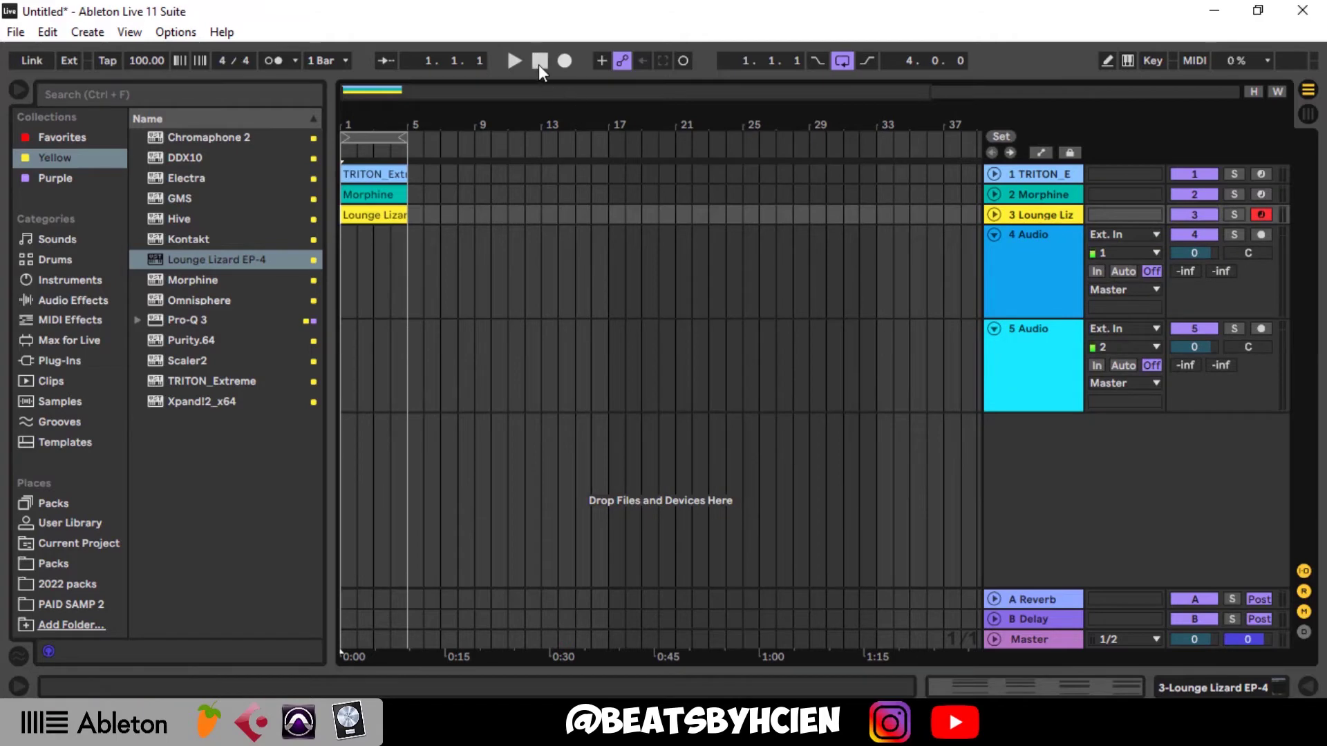
click(994, 195)
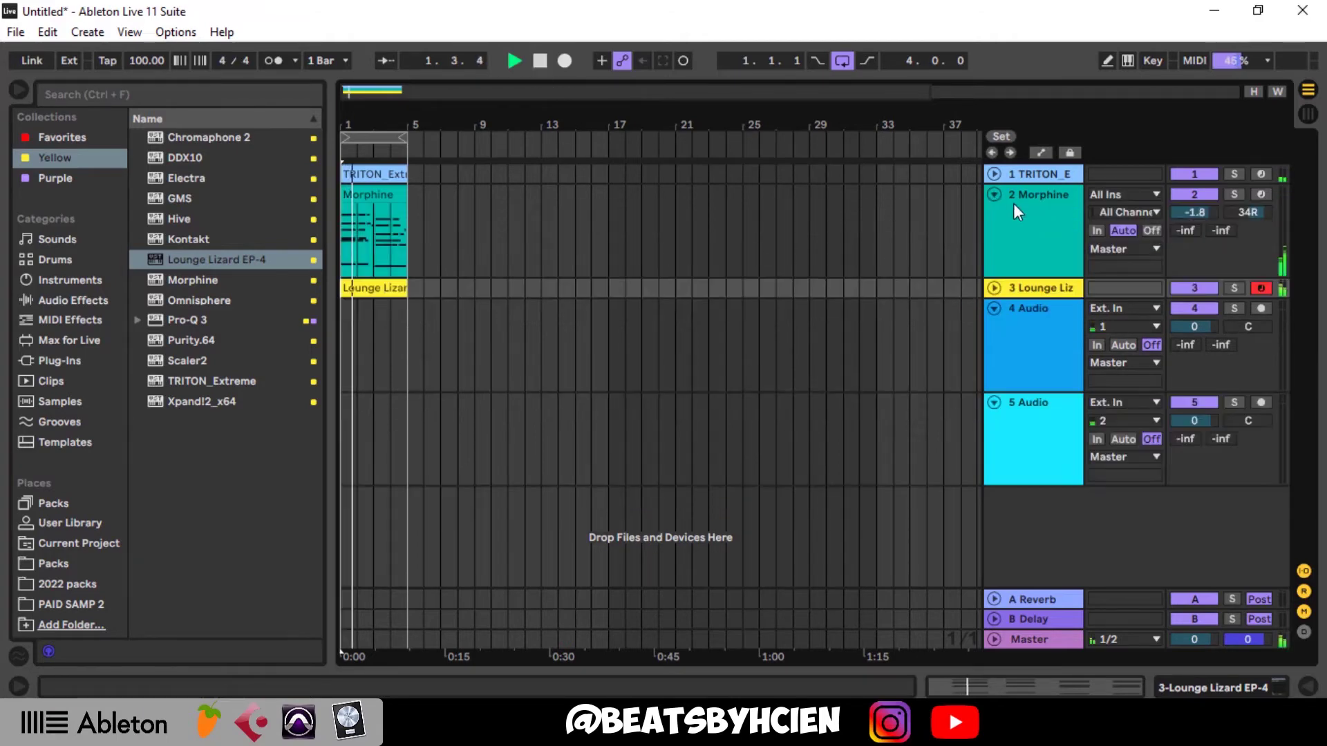
drag(1203, 214, 1202, 221)
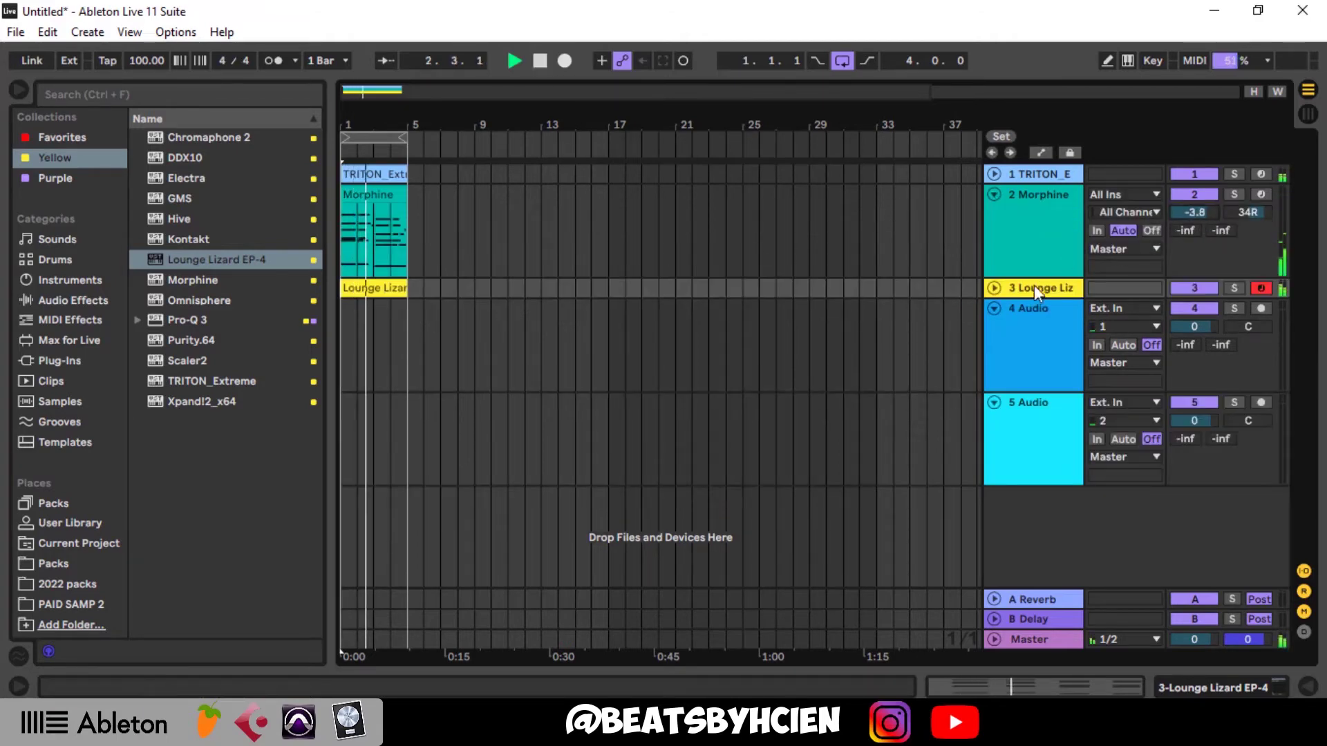
click(994, 288)
drag(1195, 306, 1196, 318)
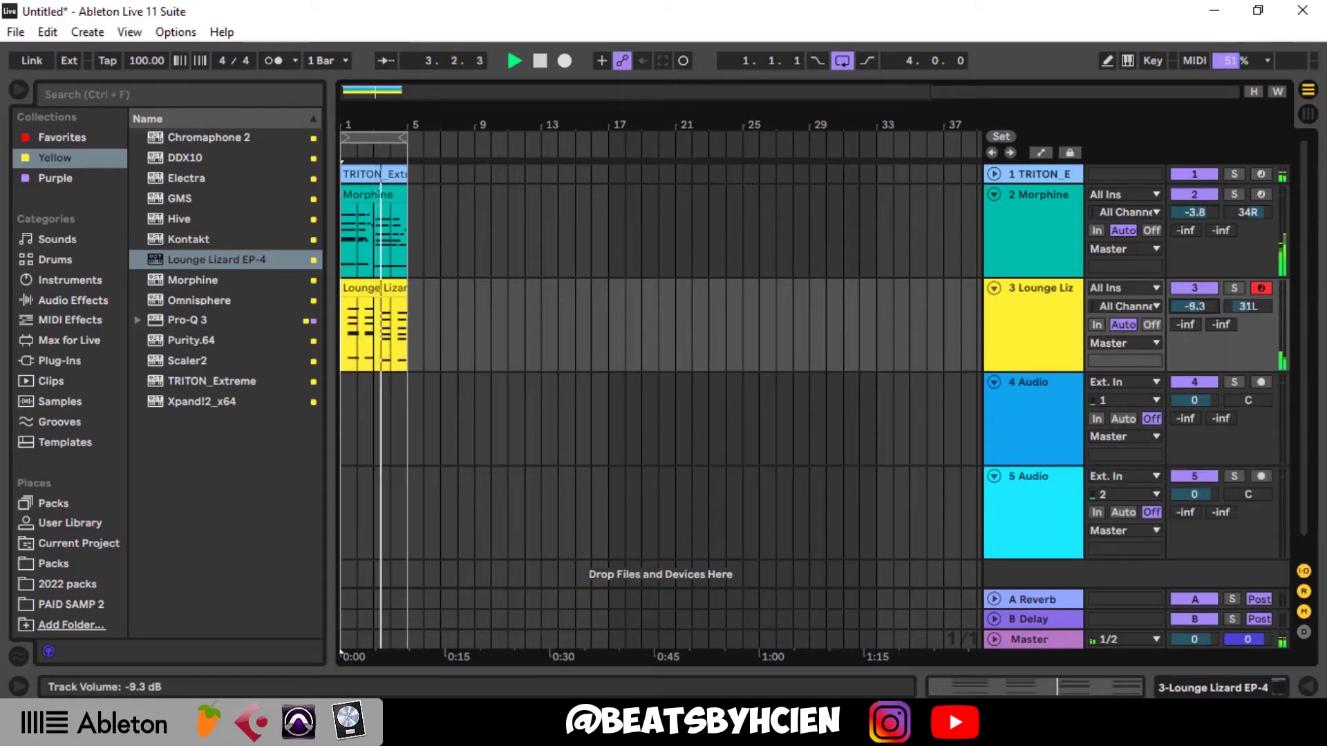
click(996, 288)
click(994, 196)
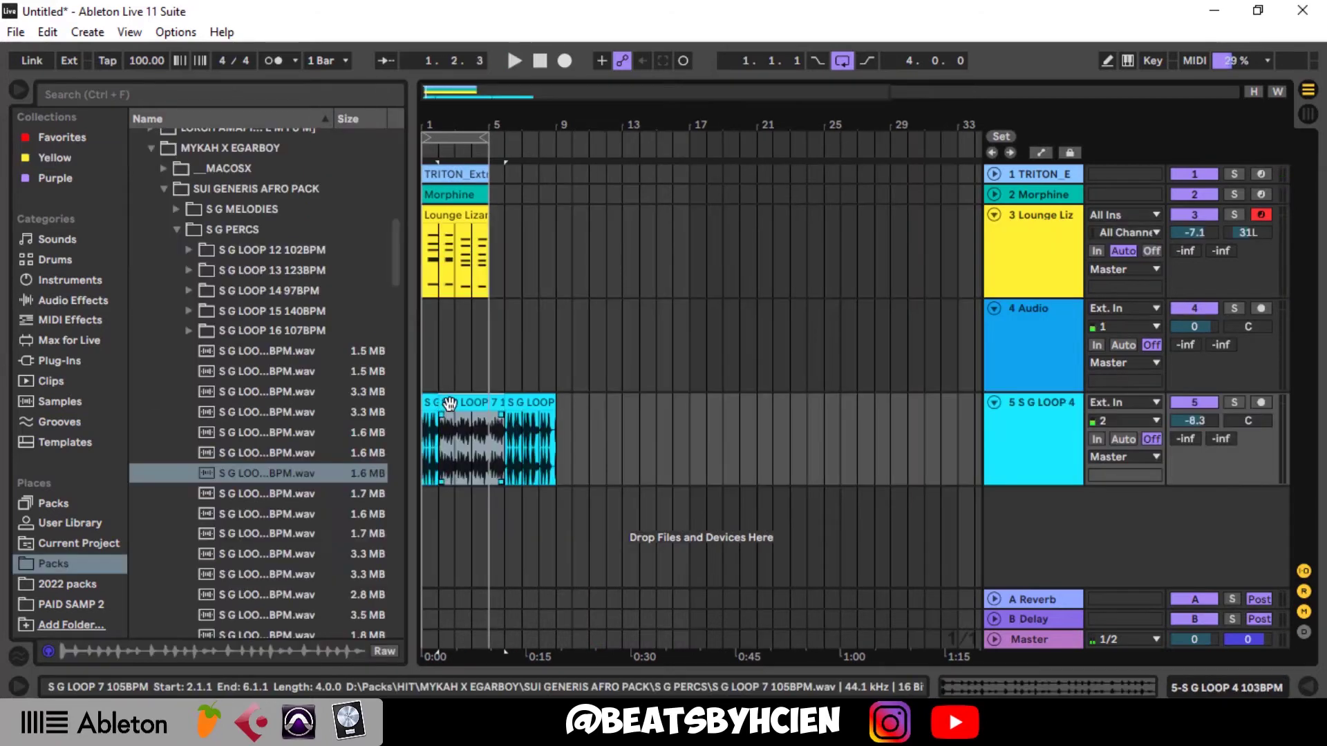
- Move the S G LOOP 7 105BPM clip to bar 1 and place its track above the empty audio track
click(440, 411)
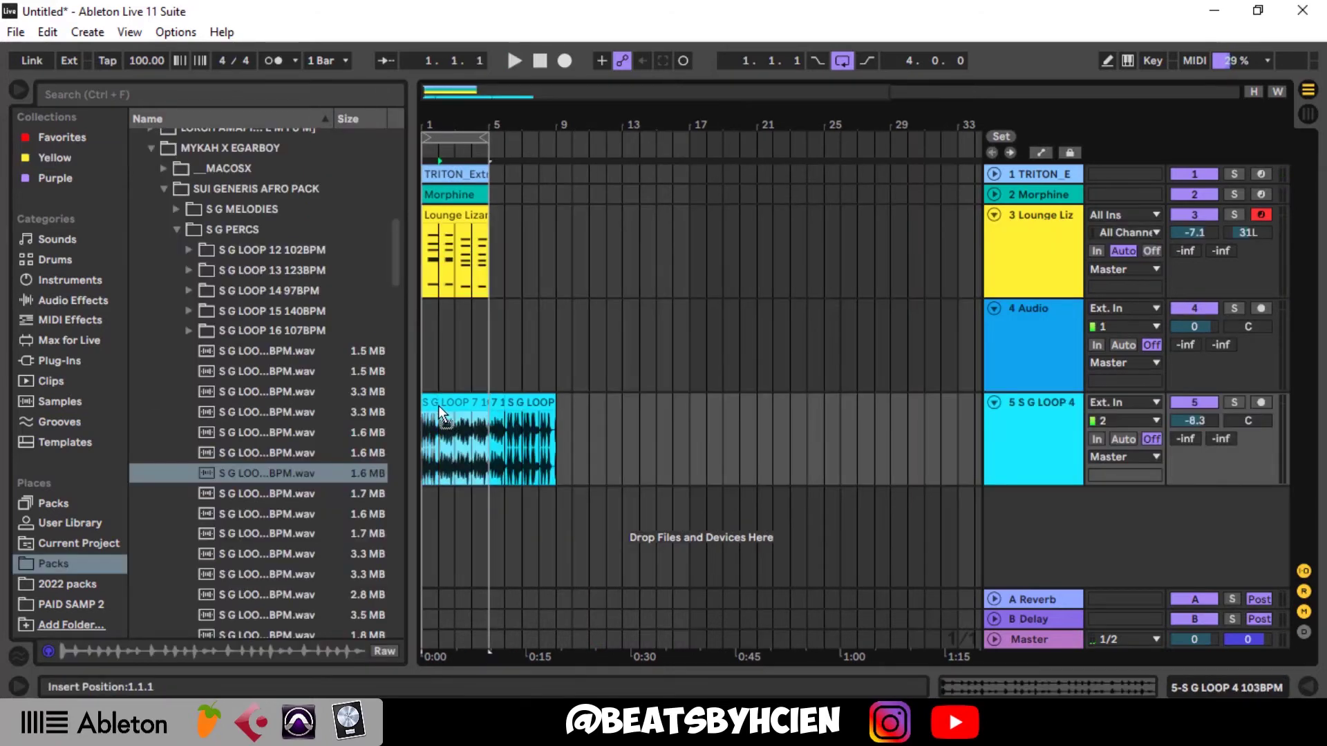
drag(438, 404, 438, 405)
drag(1026, 424, 1025, 313)
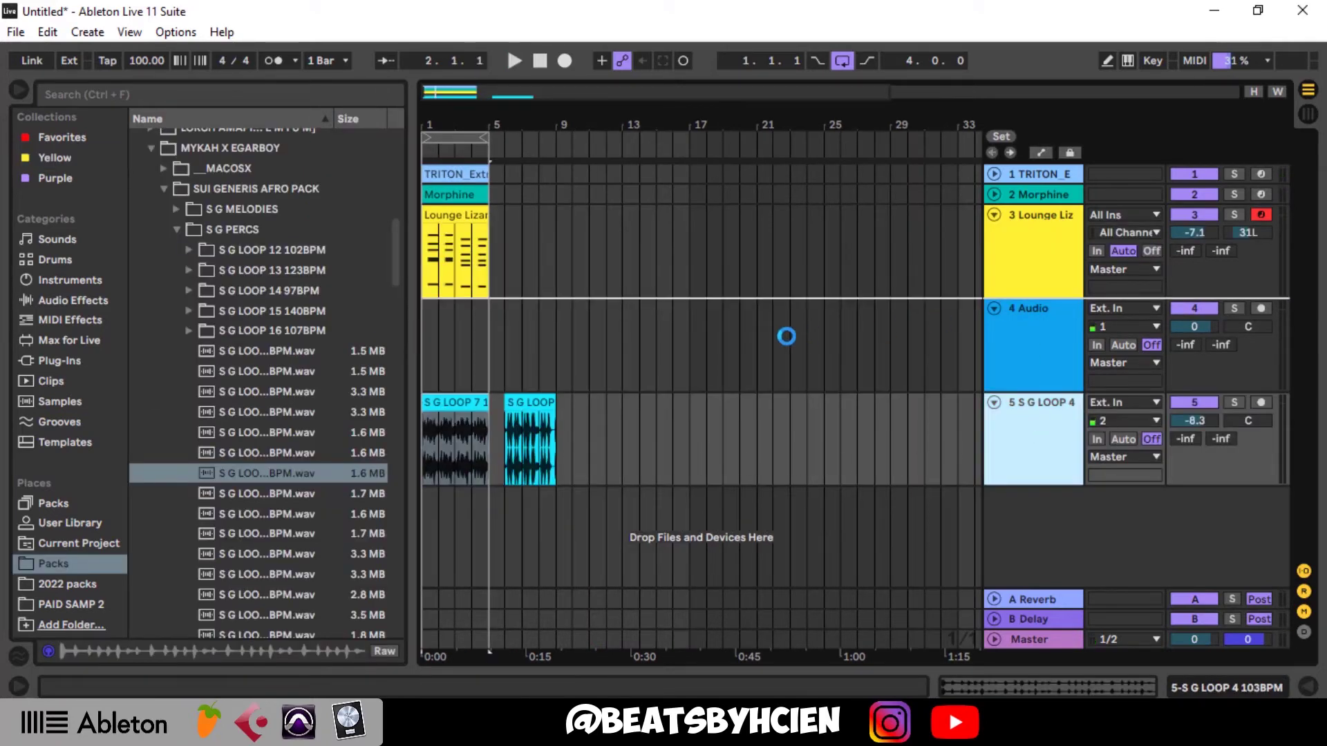
- Set the percussion loop track's volume to -3.1 dB during playback and fold the Lounge Lizard and loop tracks
key(space)
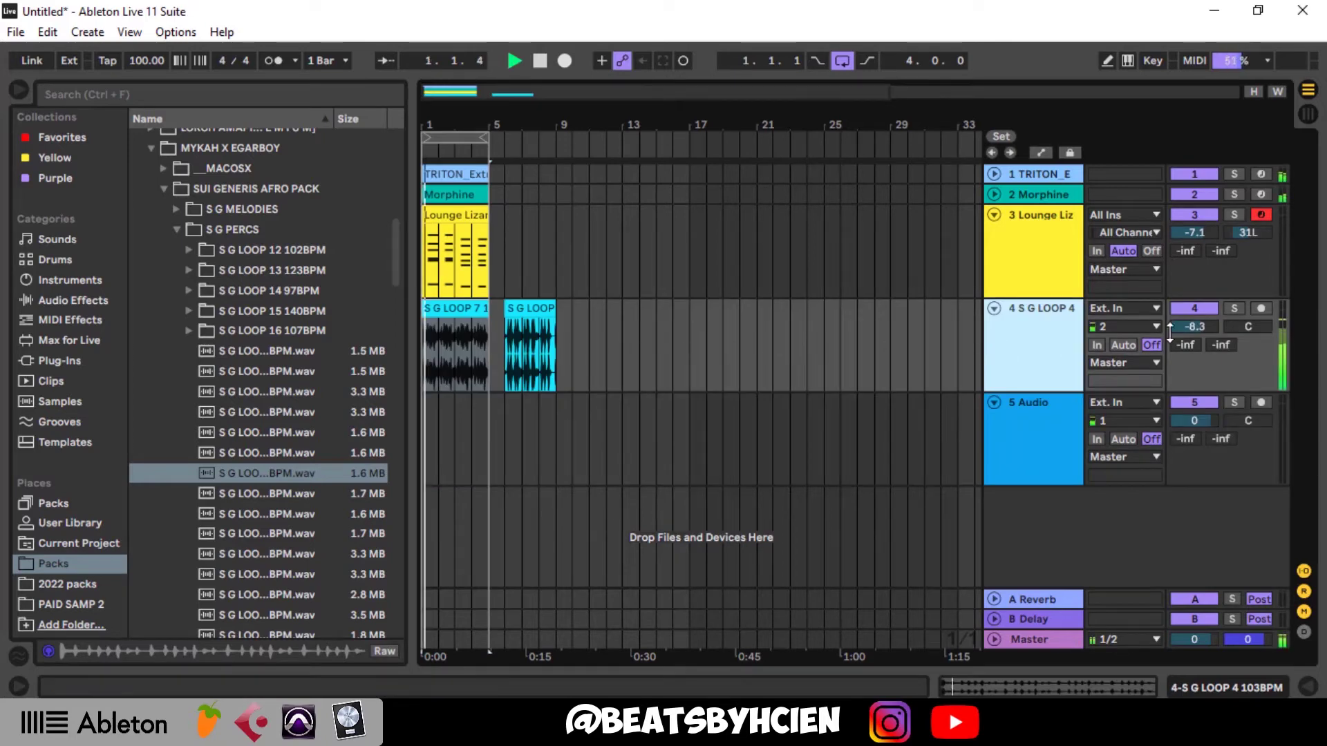
drag(1194, 327, 1194, 295)
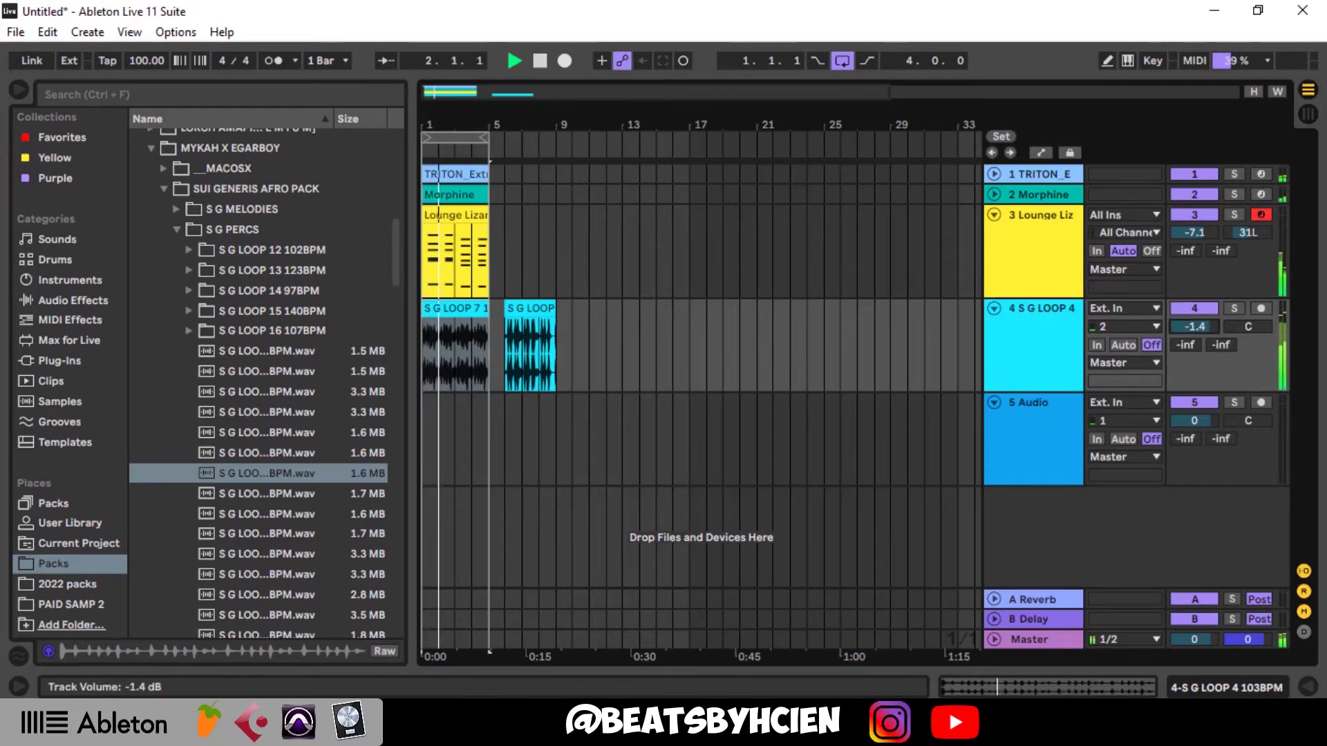
click(158, 61)
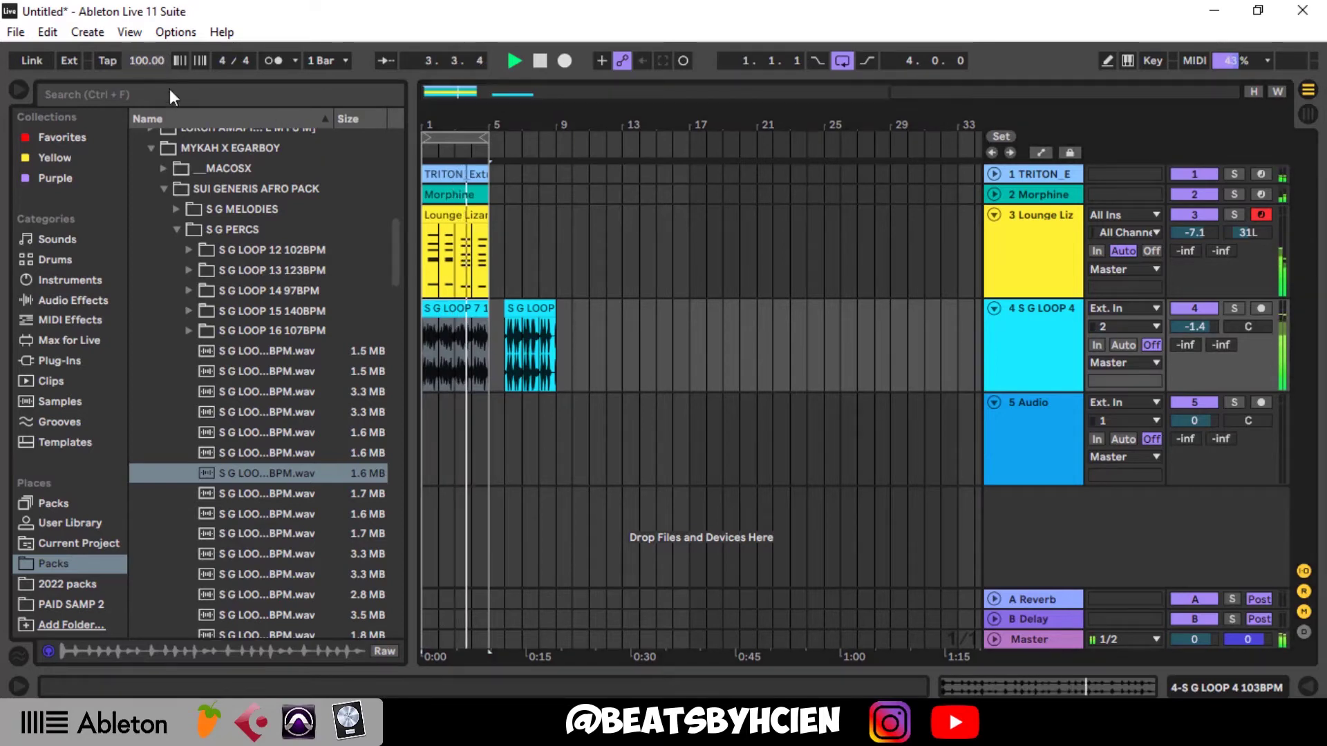
click(994, 215)
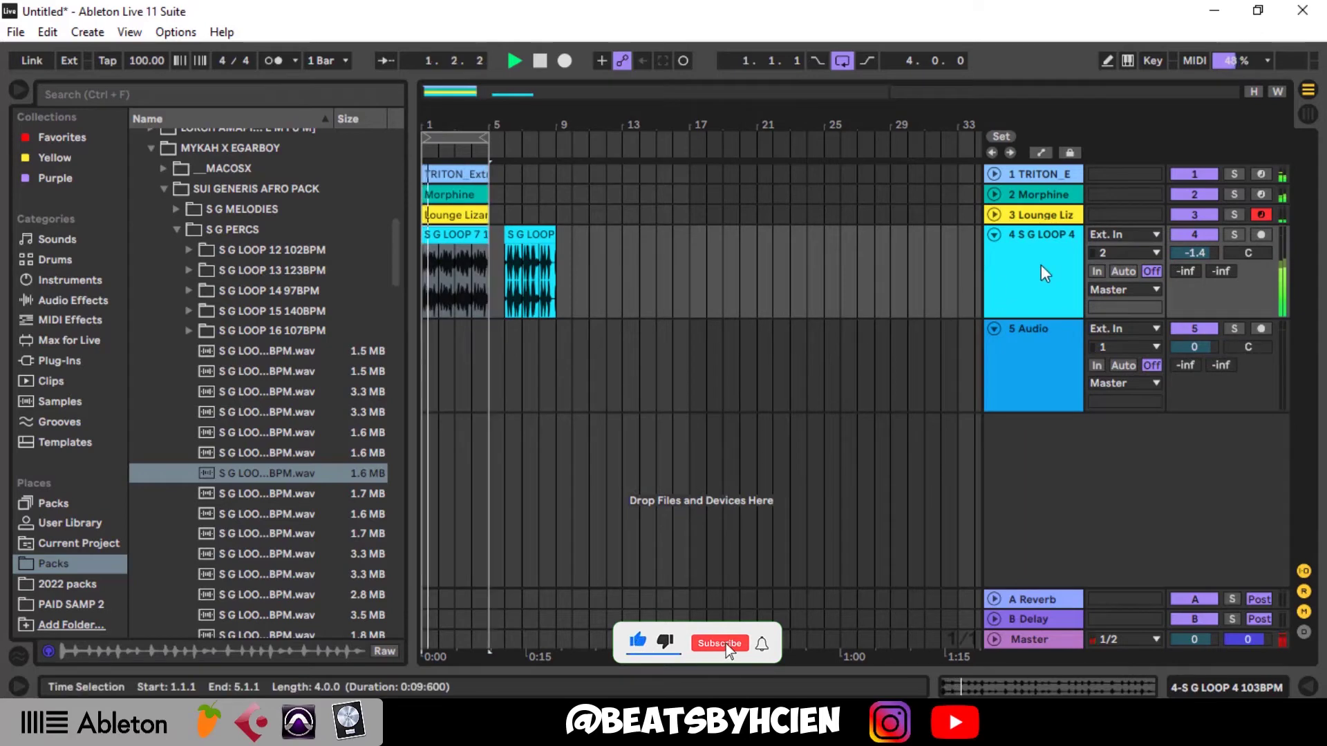
drag(1193, 255, 1193, 266)
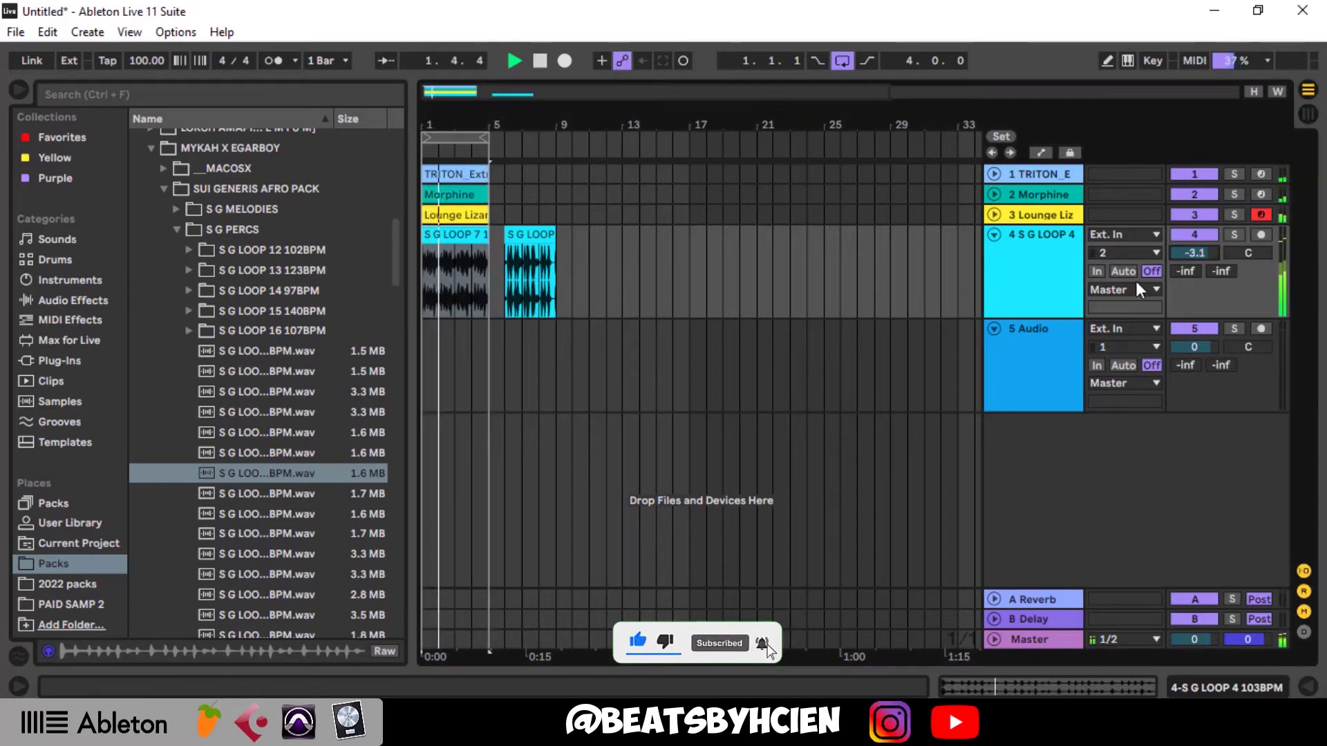
click(994, 234)
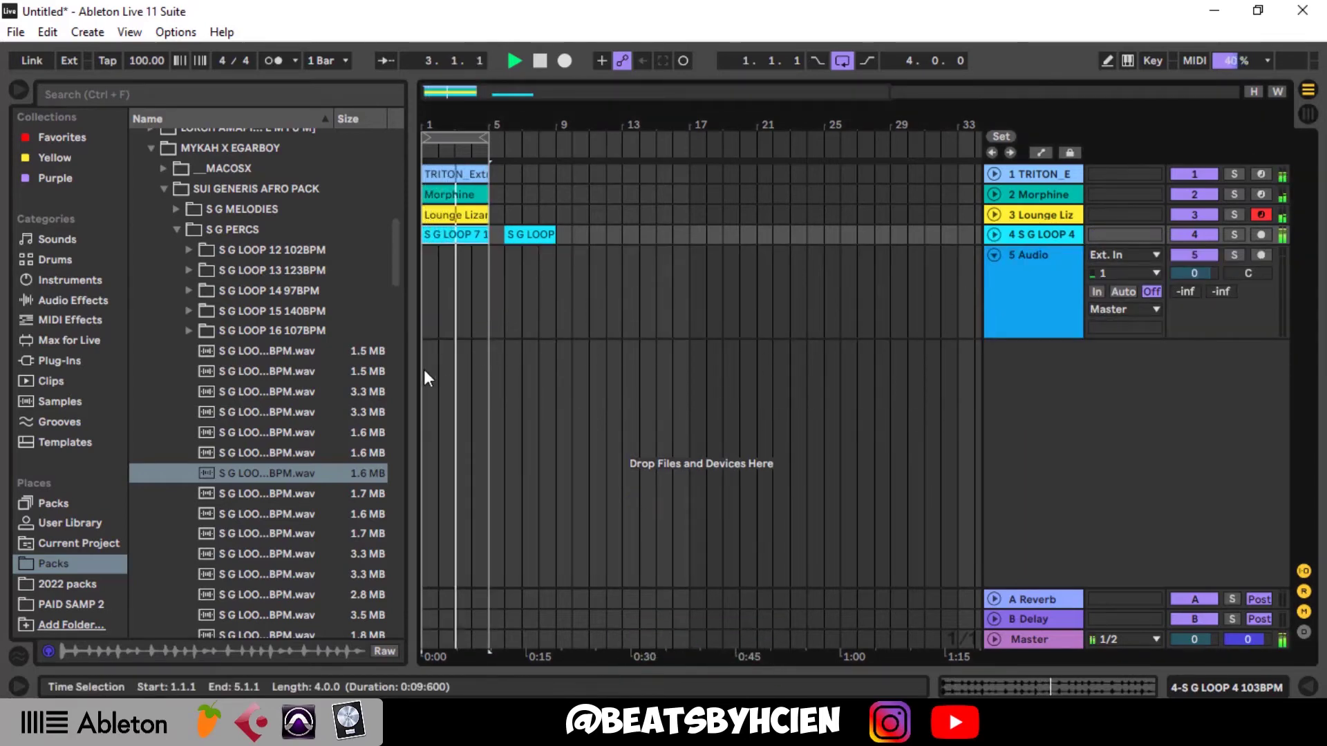
- Add the S G VOX 18 92BPM loop on a new track and Vocal 2 on the empty audio track at bar 1, widening the browser
click(177, 231)
click(177, 291)
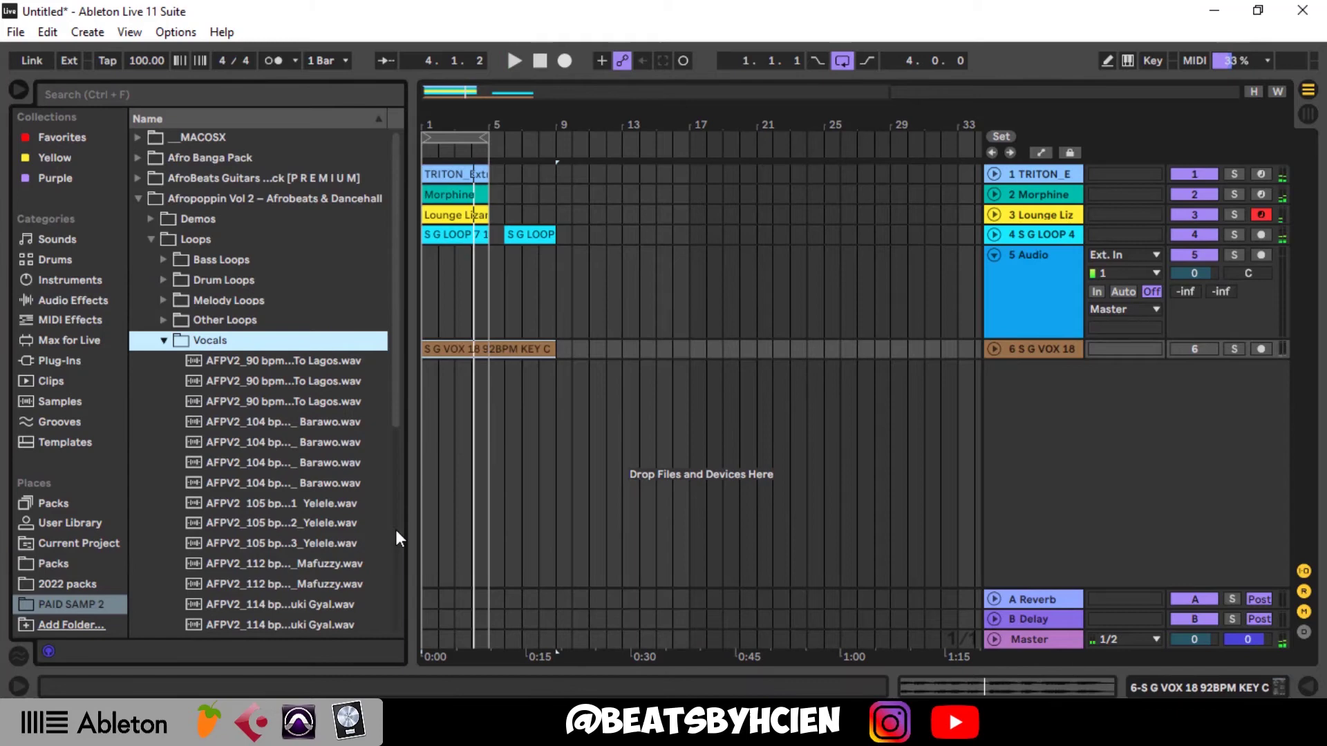
scroll(395, 529, down, 3)
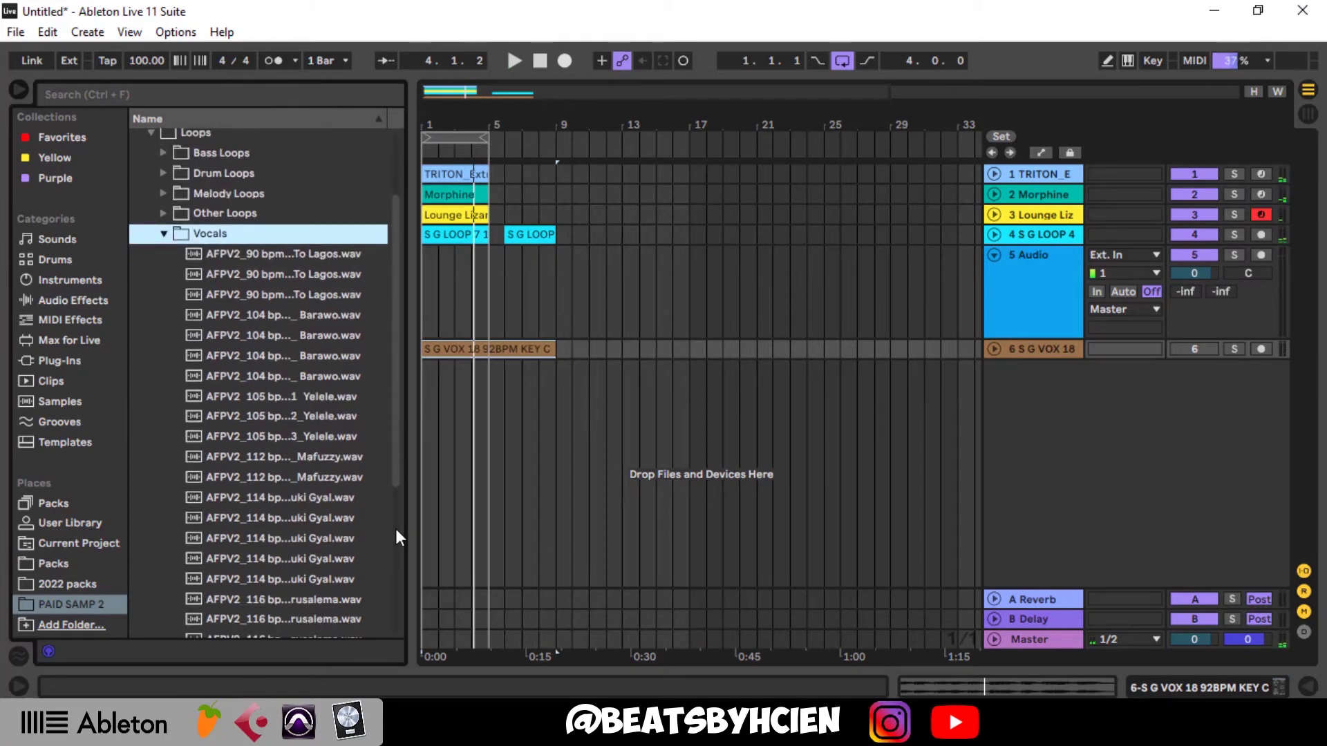
drag(412, 540, 538, 540)
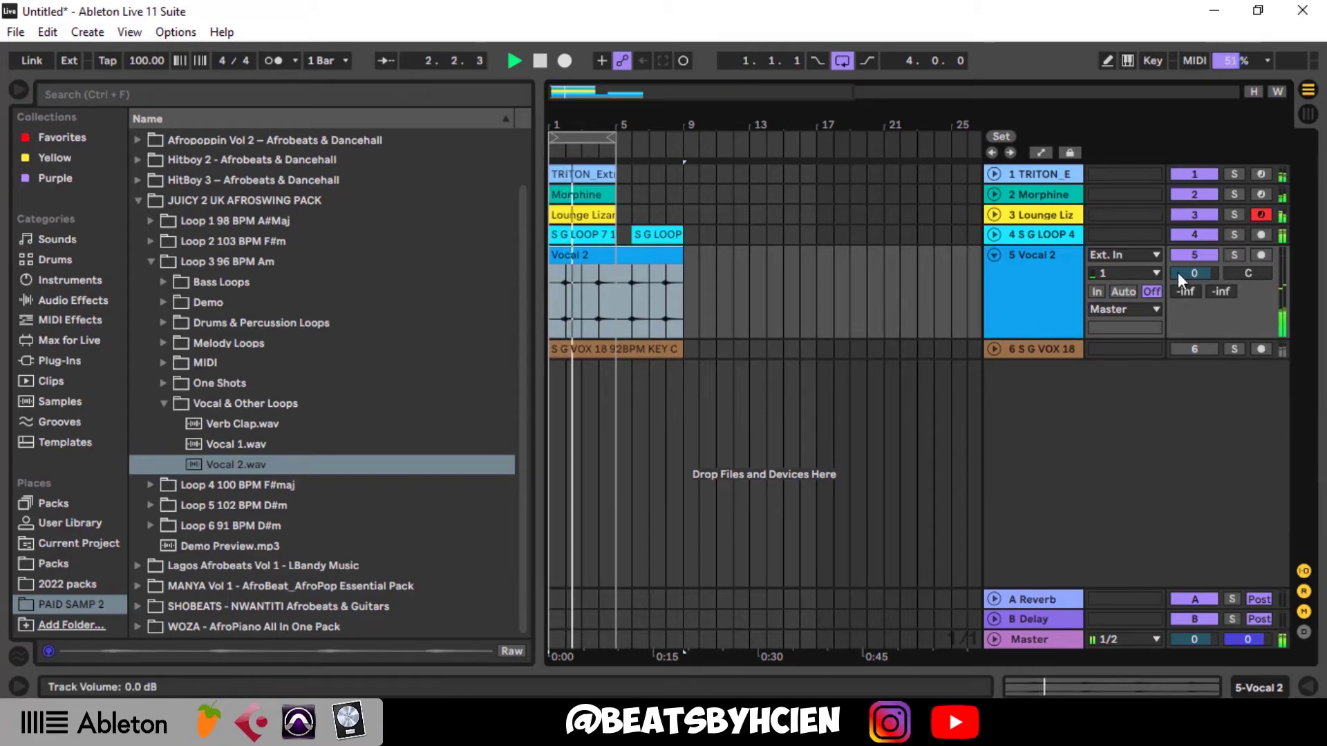
- Set the Vocal 2 track's volume to -13.5 dB and its panning to 17L, folding the track
drag(1179, 273, 1179, 311)
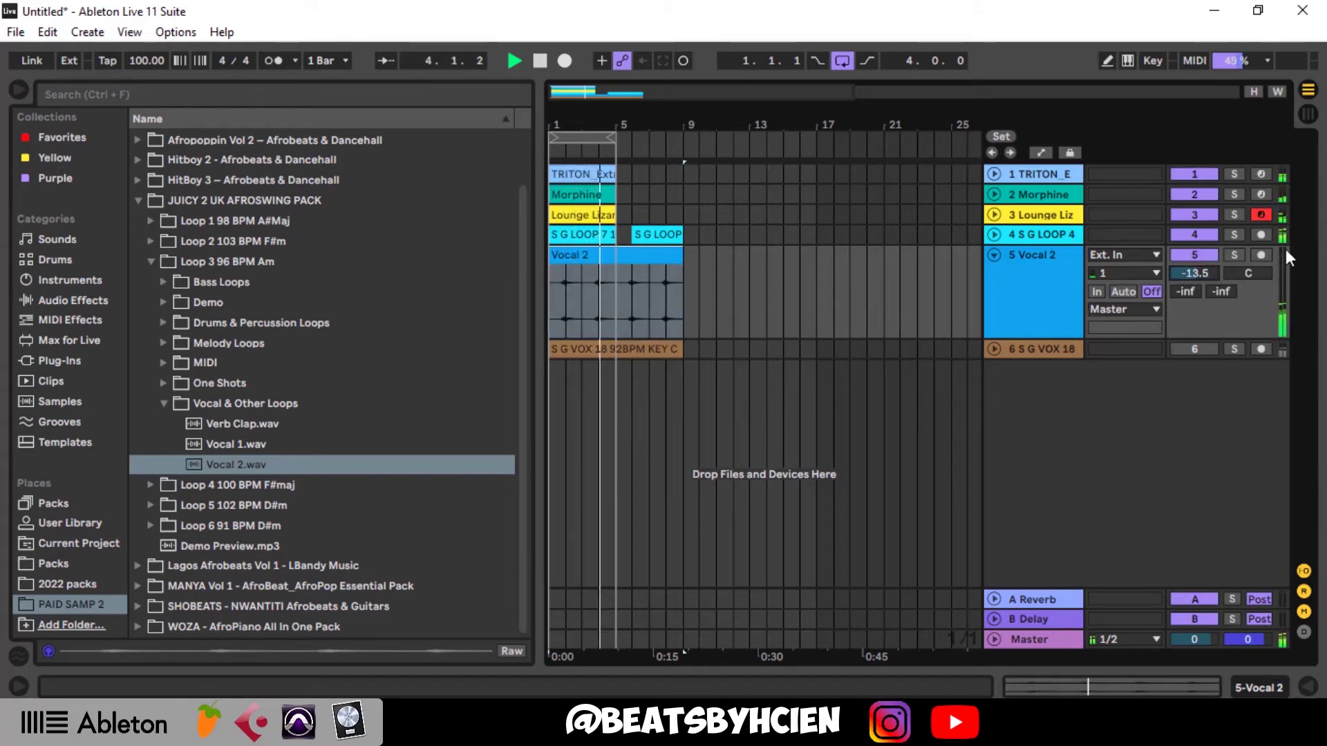
drag(1248, 266, 1245, 276)
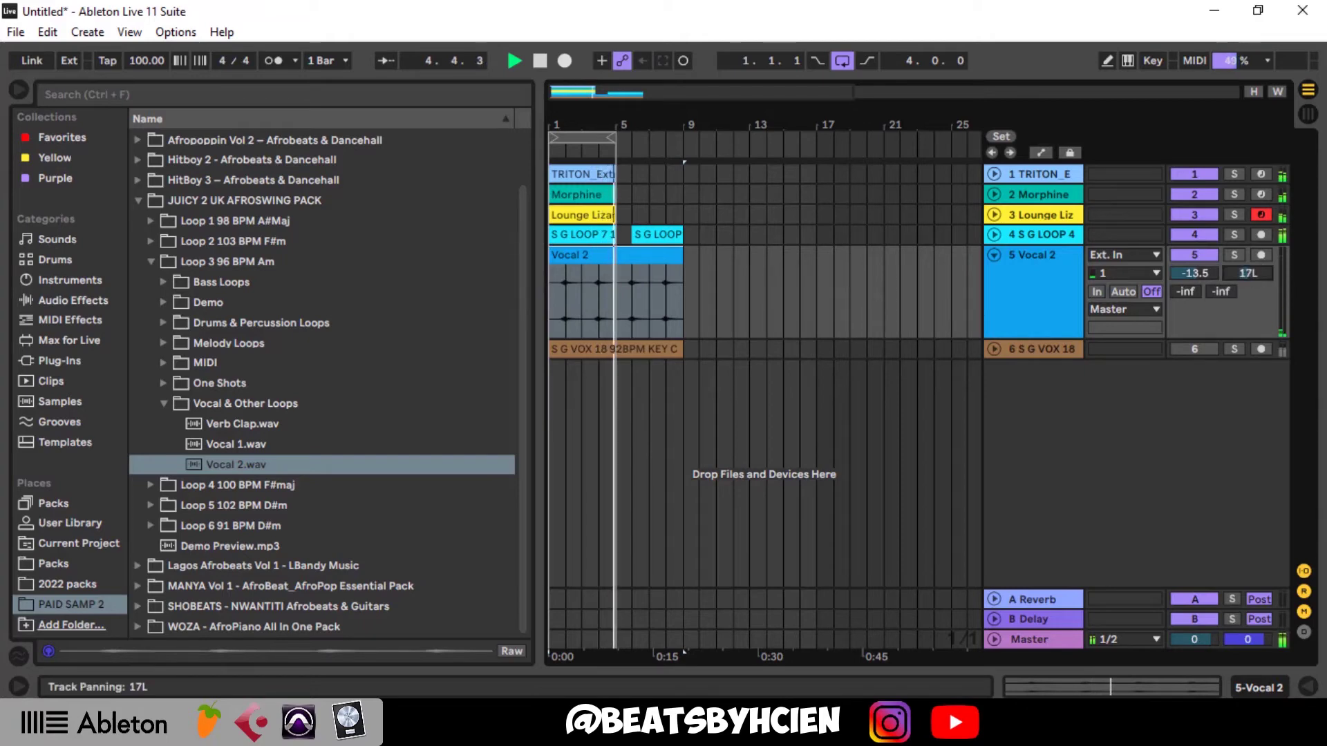
click(994, 254)
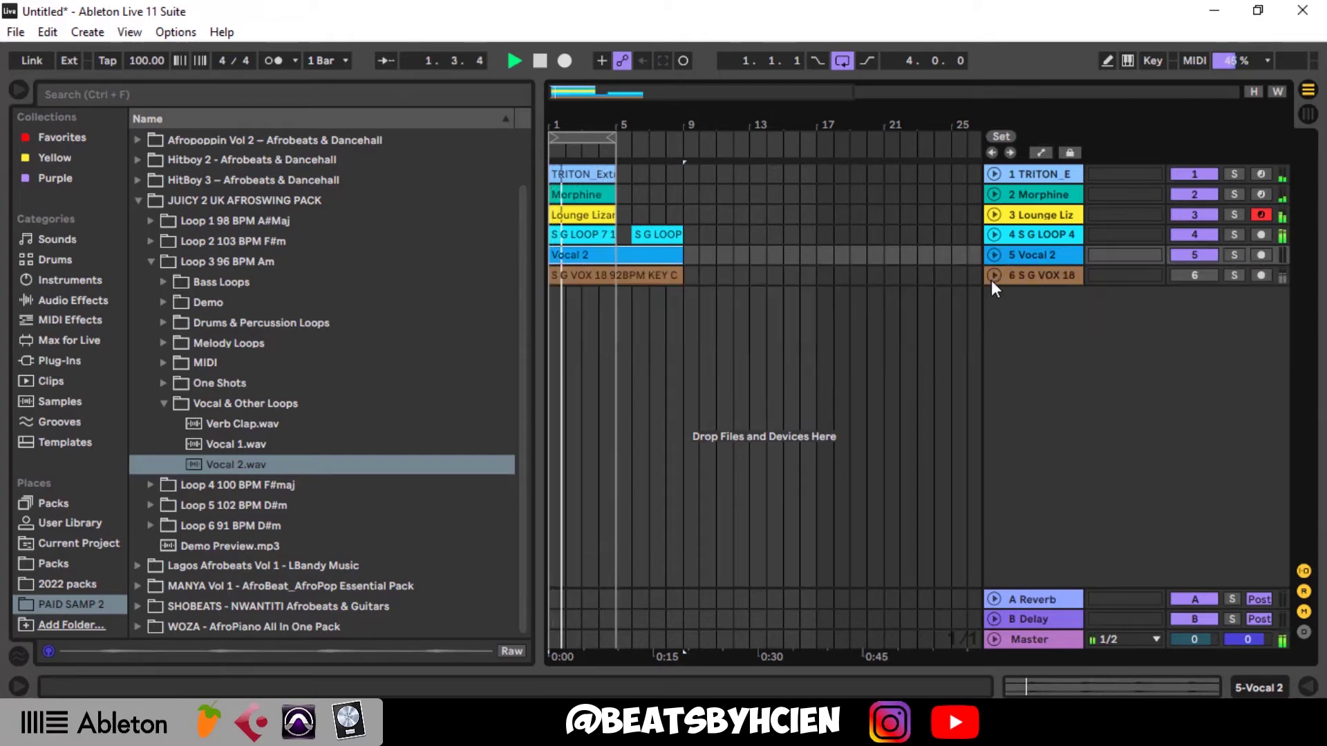
- Copy the second half of the S G LOOP 7 clip over its first half and fold the loop and S G VOX 18 tracks
click(993, 275)
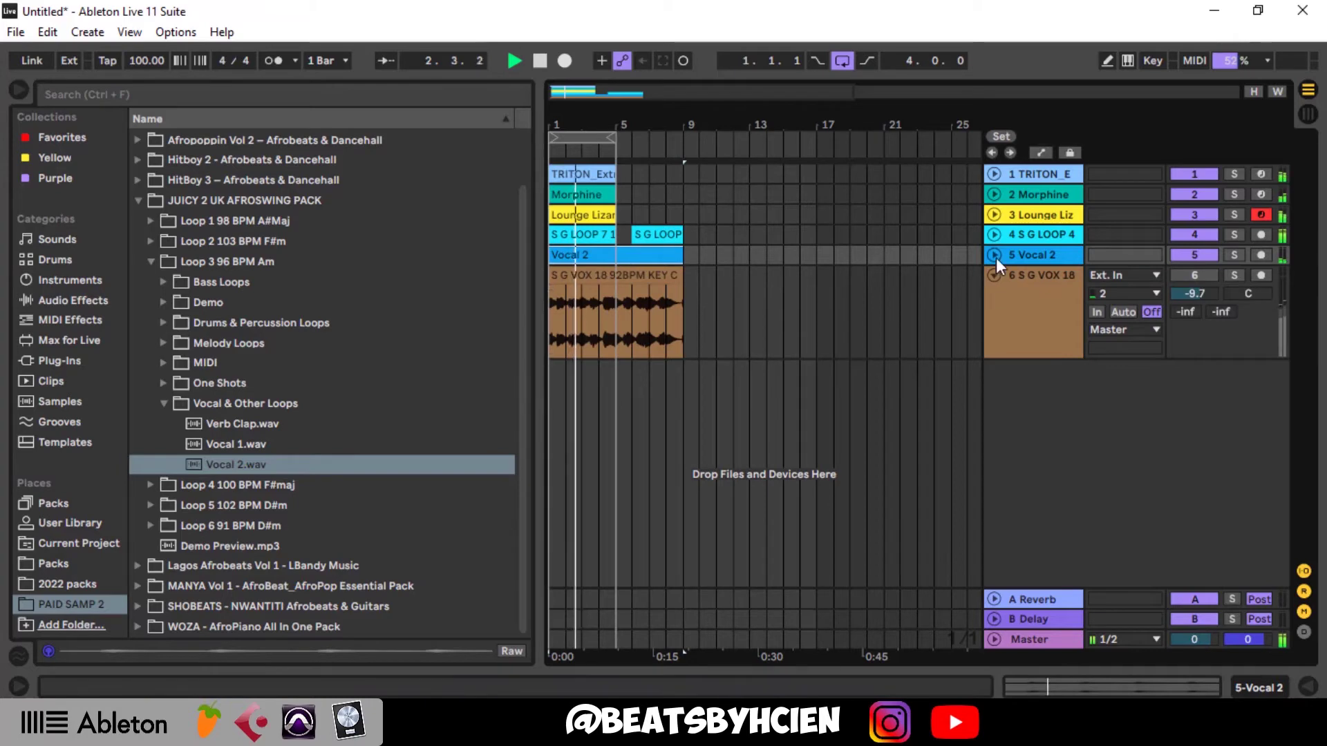
click(994, 235)
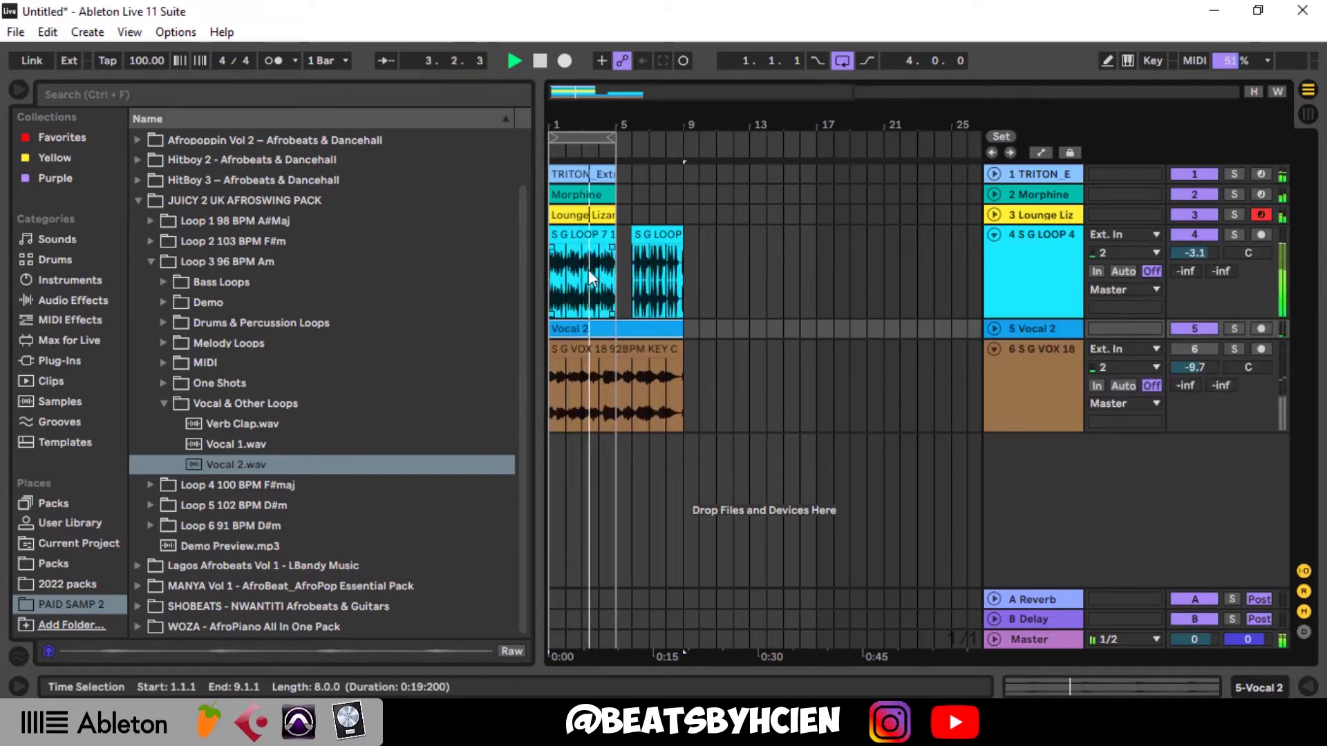
click(611, 251)
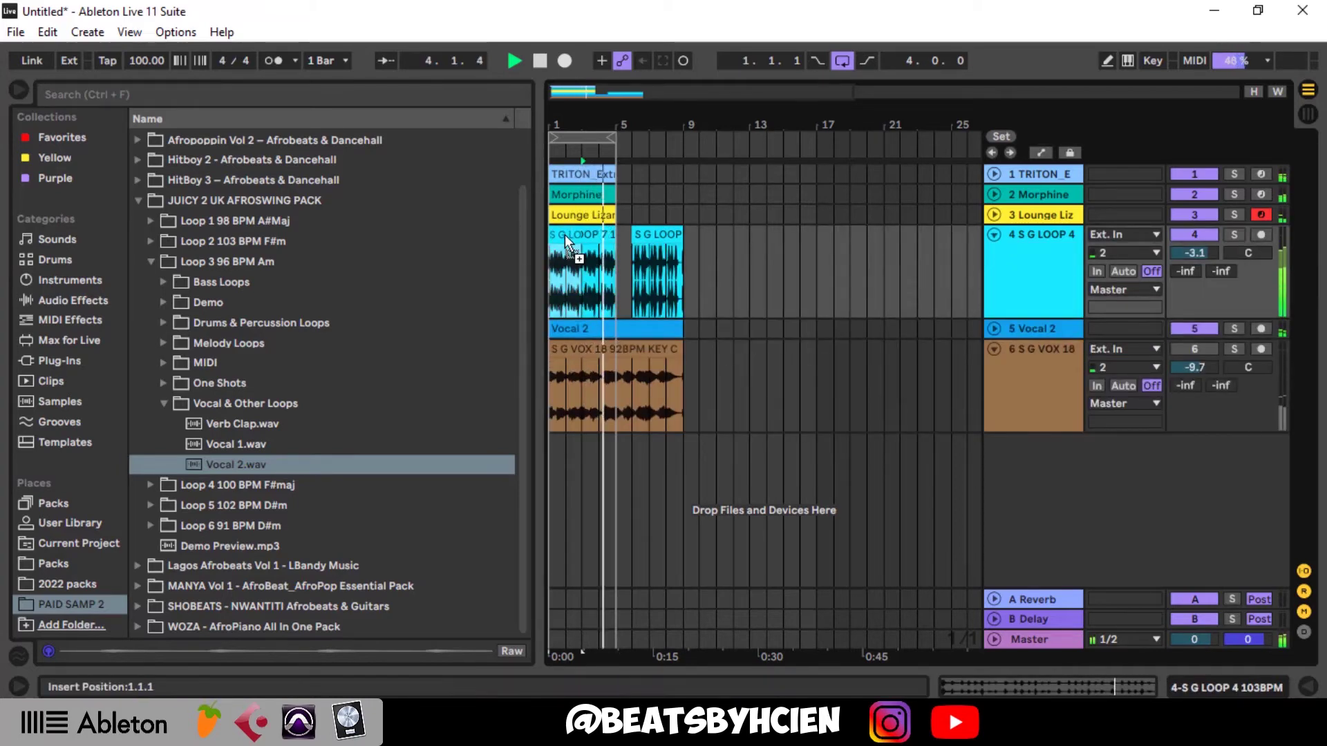
click(993, 236)
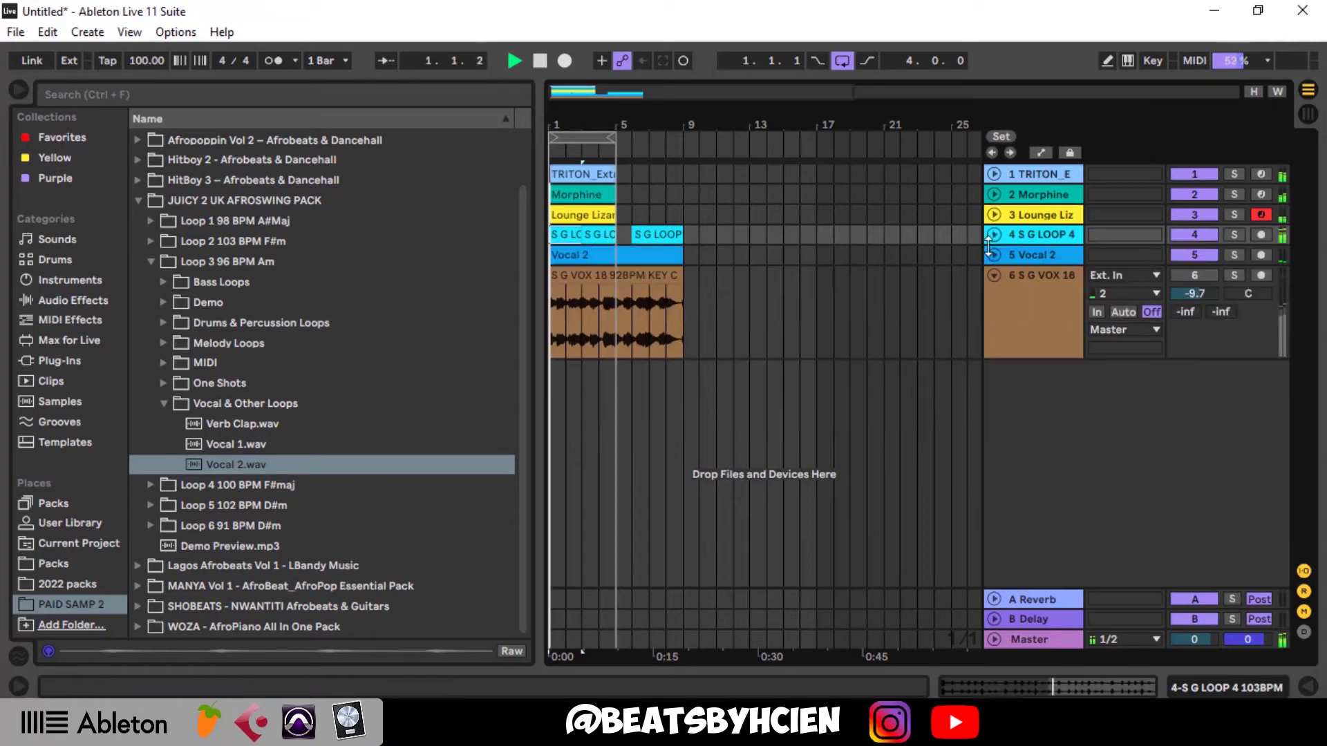
click(994, 275)
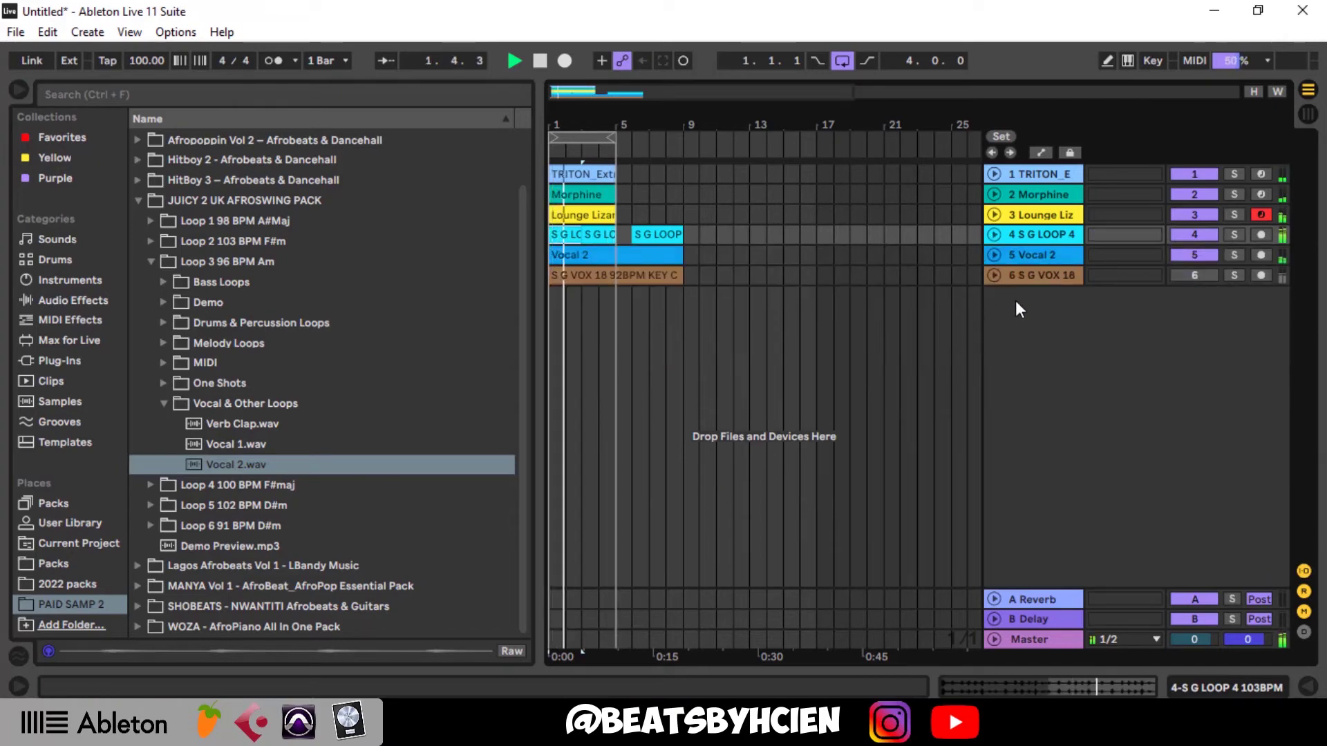
- Insert a MIDI track below the S G VOX 18 track and arm it for recording
right_click(1015, 302)
click(1038, 328)
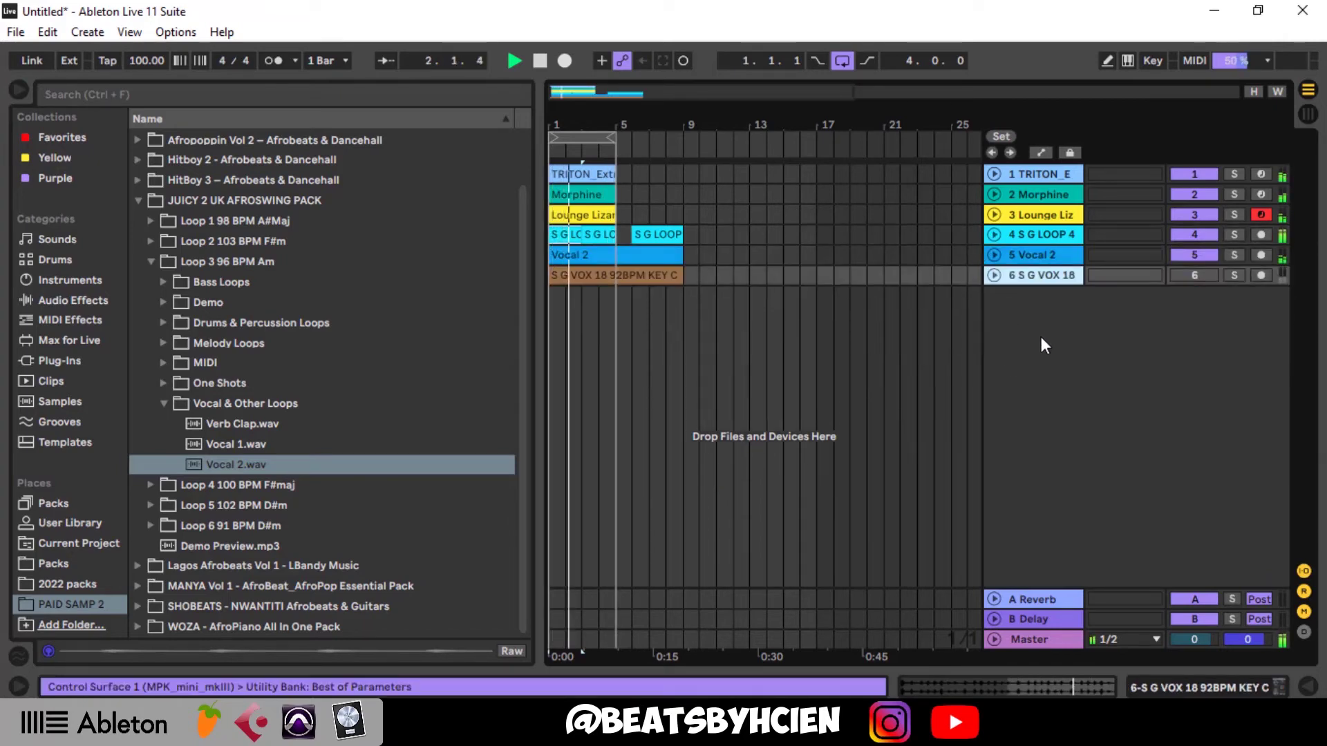
click(1267, 296)
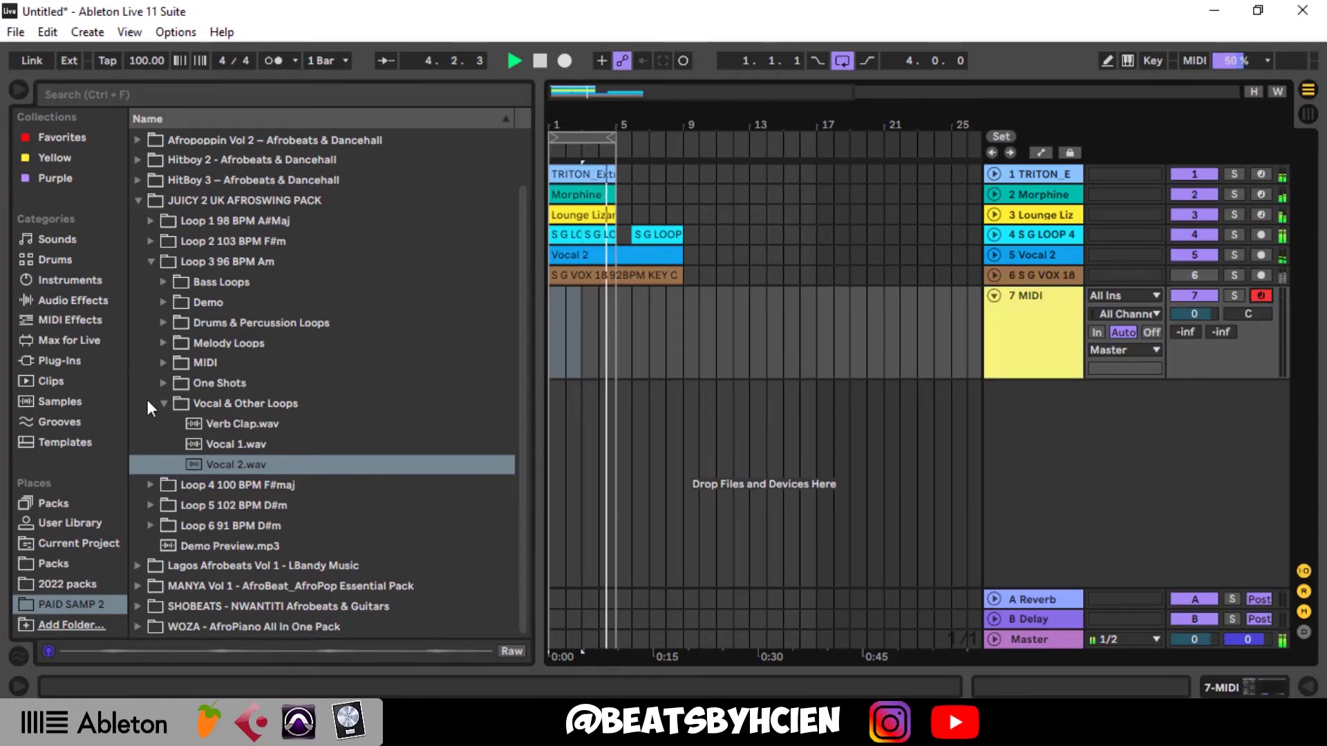
- Load PERU KICK (3).wav from the PERU 2022 DRUMKIT + GUITAR MELODIES kick folder onto the new MIDI track
click(164, 405)
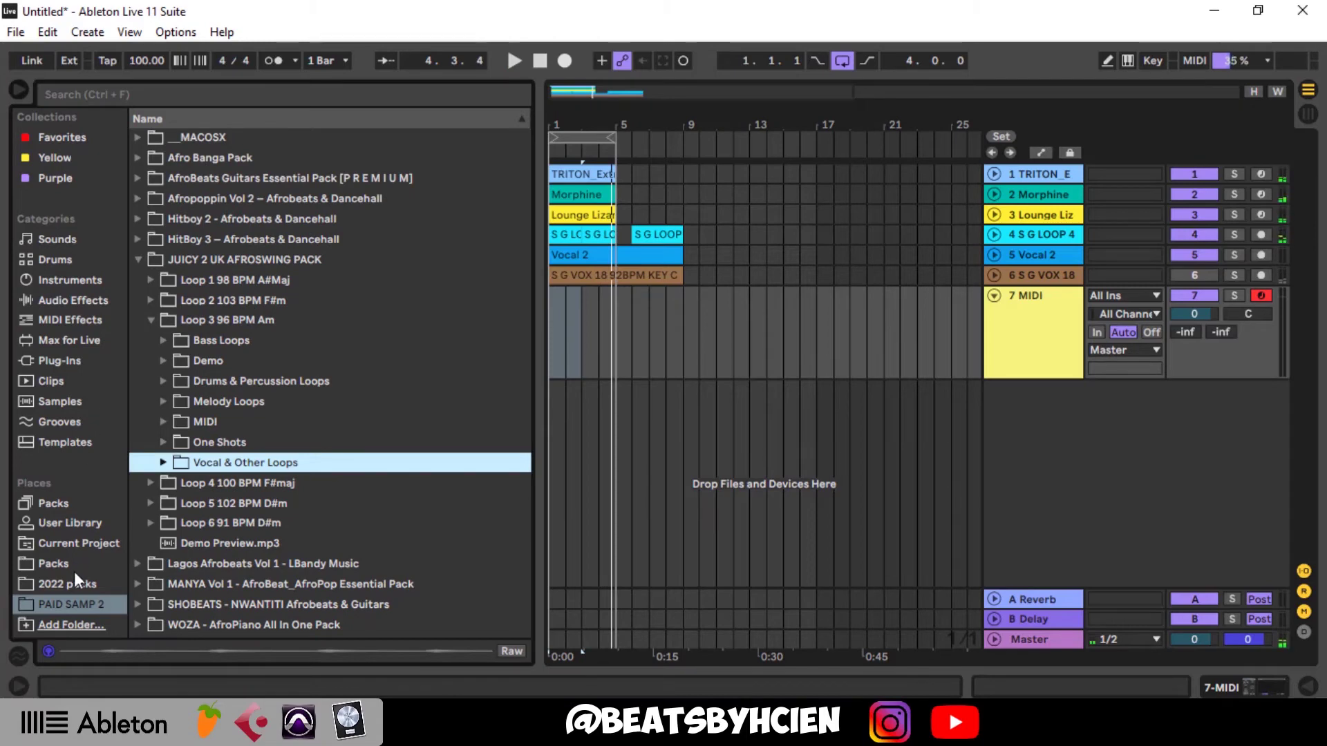
click(74, 580)
click(137, 219)
click(150, 381)
click(241, 443)
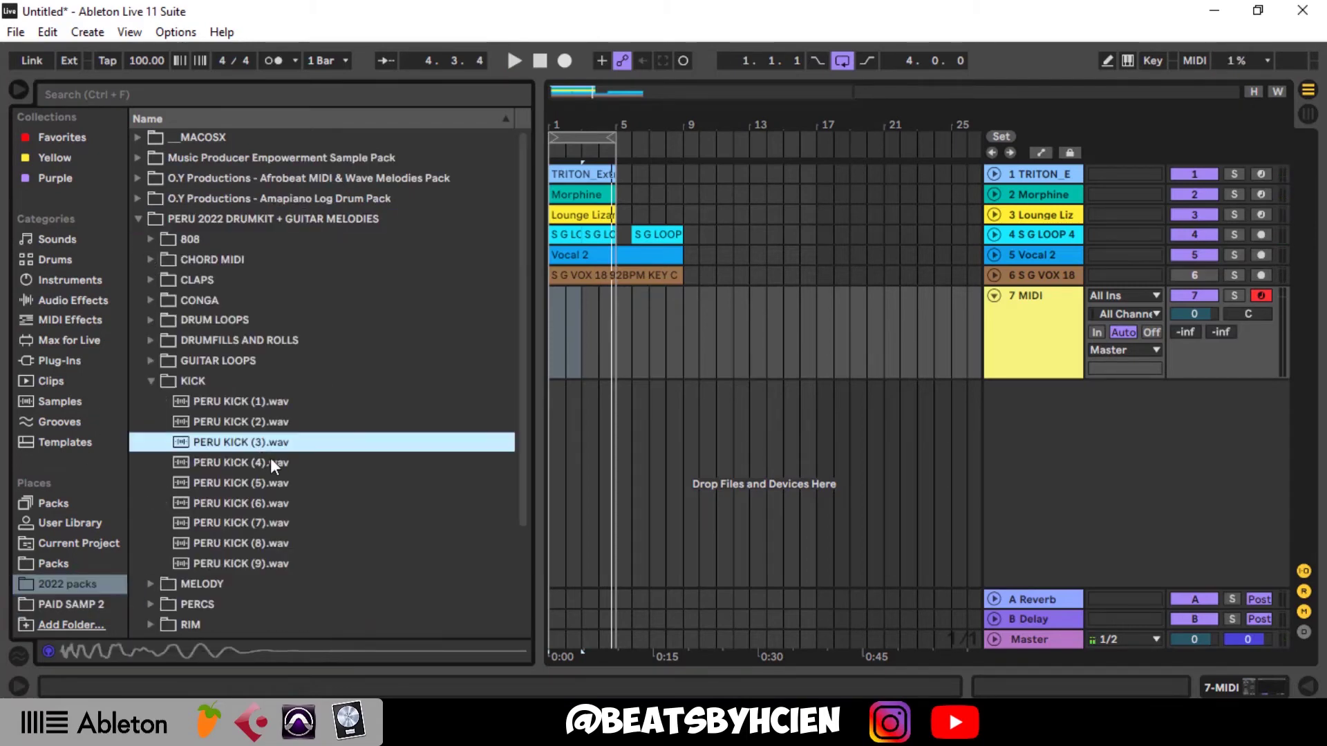
click(1044, 337)
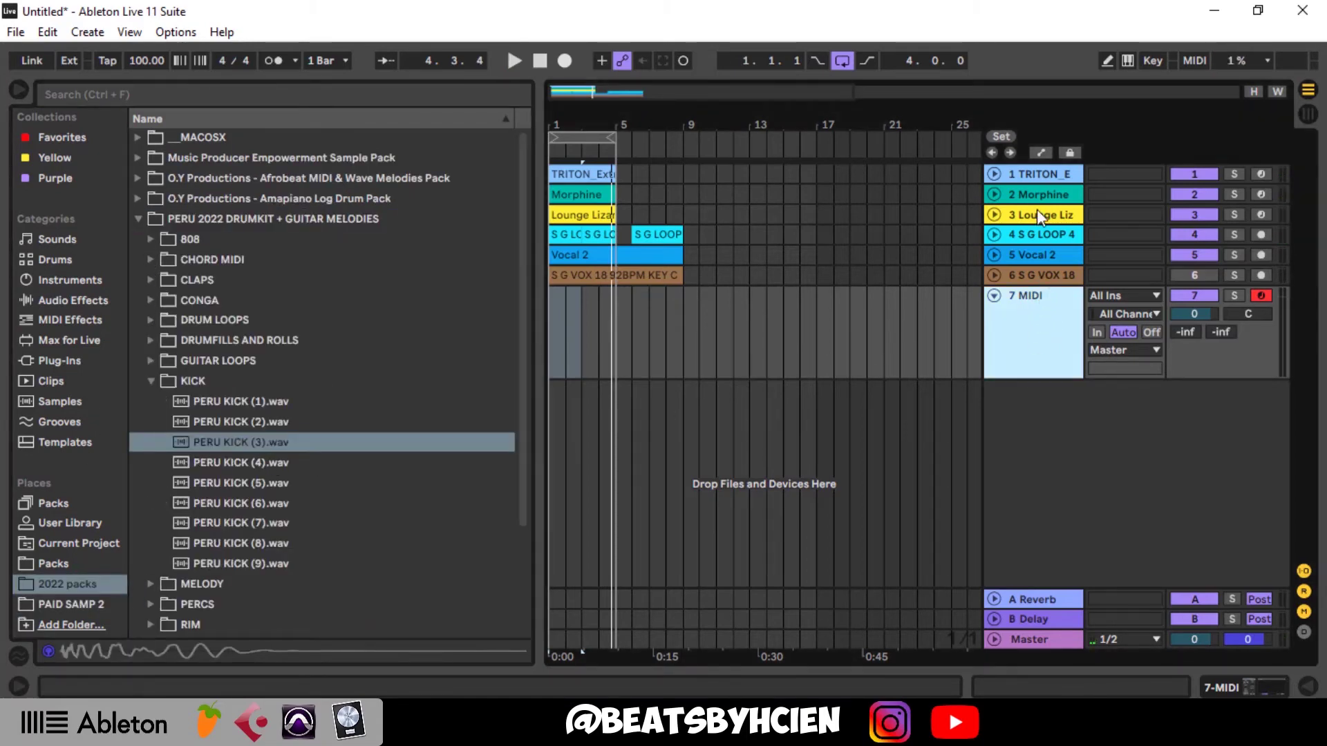
drag(239, 448, 592, 329)
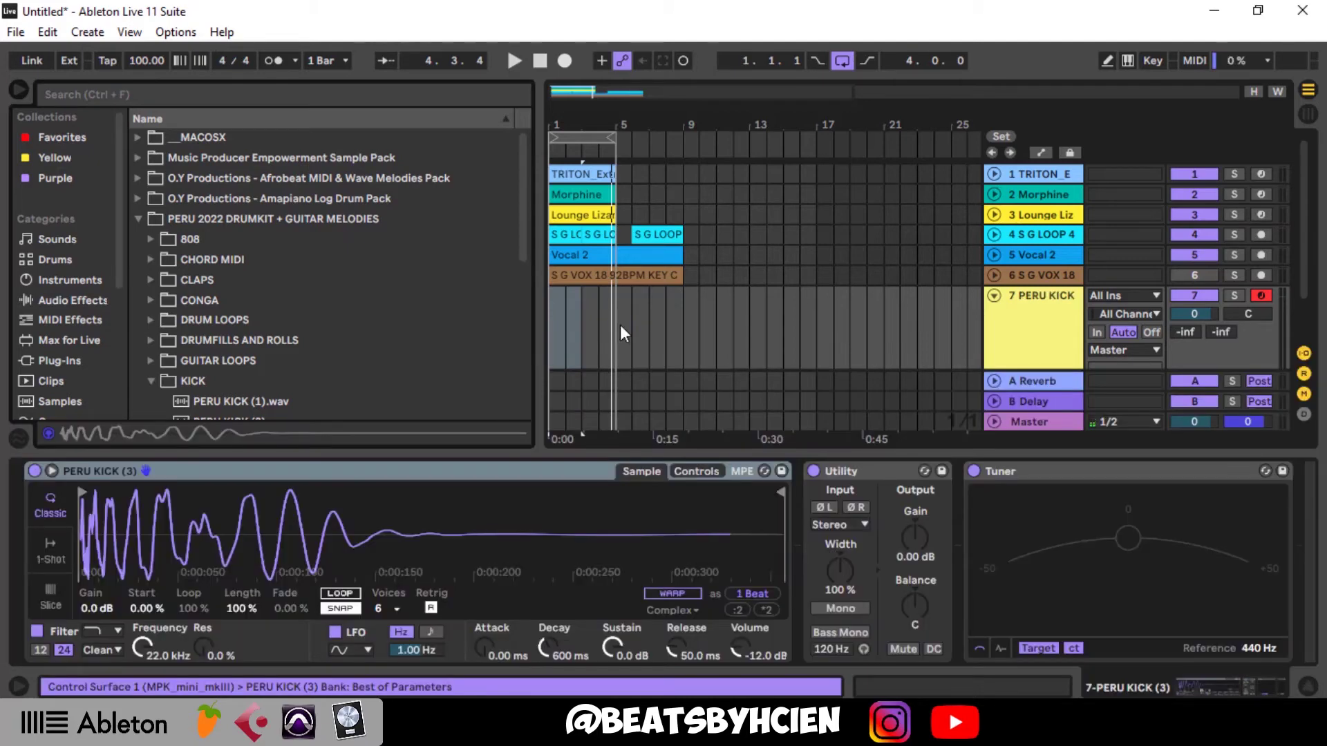
- Create a four-bar MIDI clip at bar 1 on the PERU KICK track with C3 notes at 1.1.1, 1.2.3 and 1.3.3
drag(620, 334, 488, 323)
key(ctrl+shift+m)
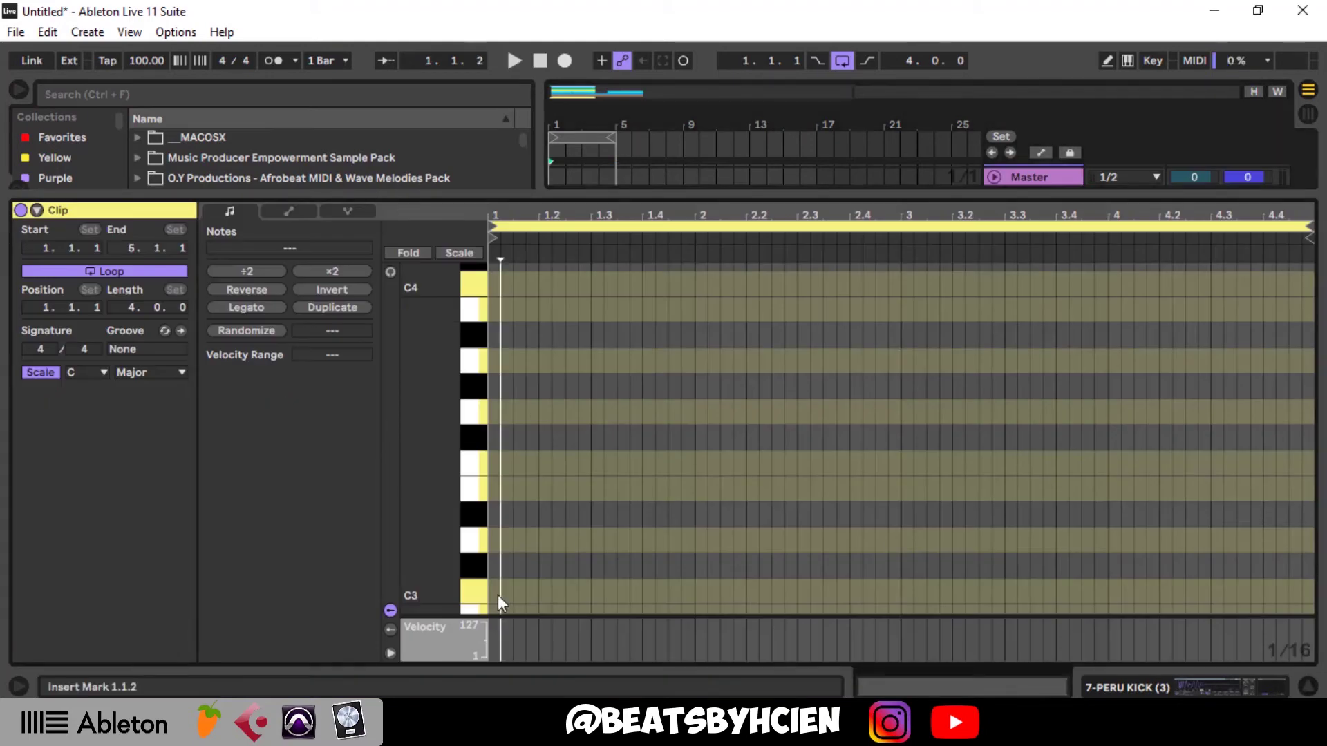
double_click(497, 594)
key(space)
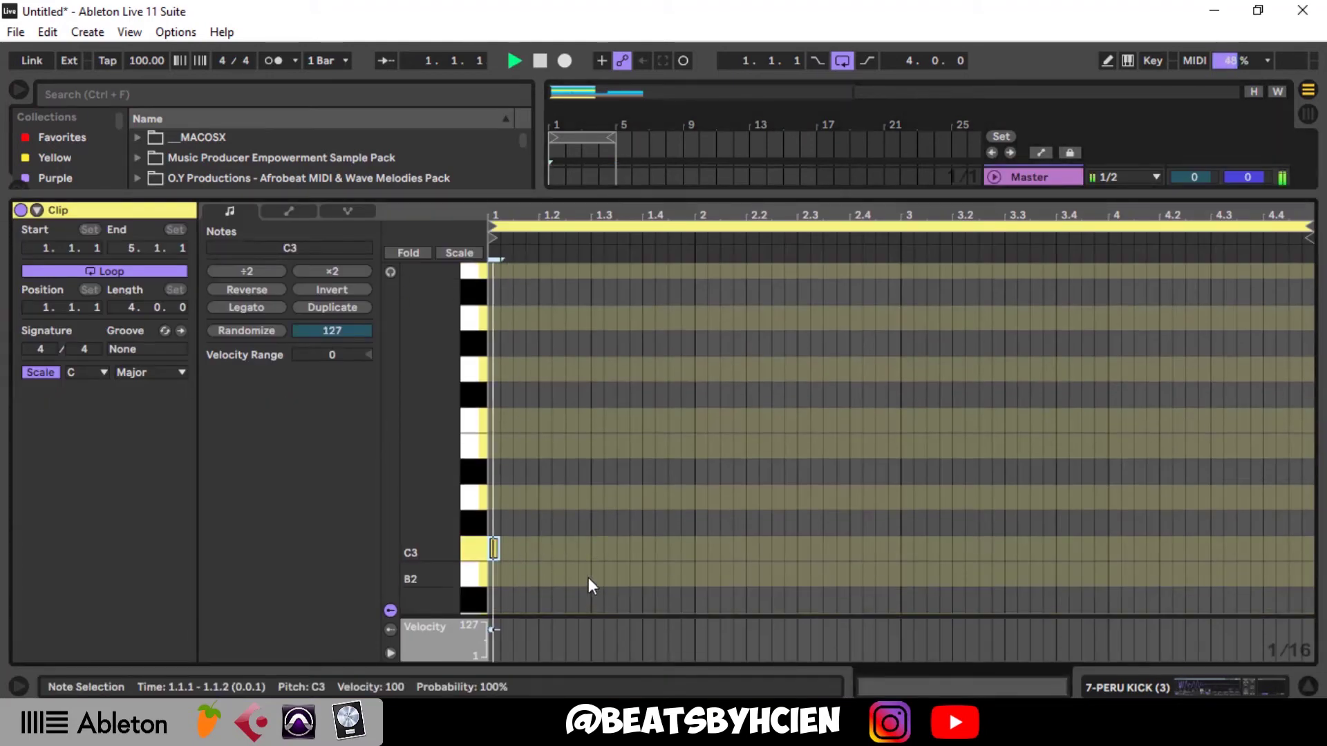
double_click(571, 549)
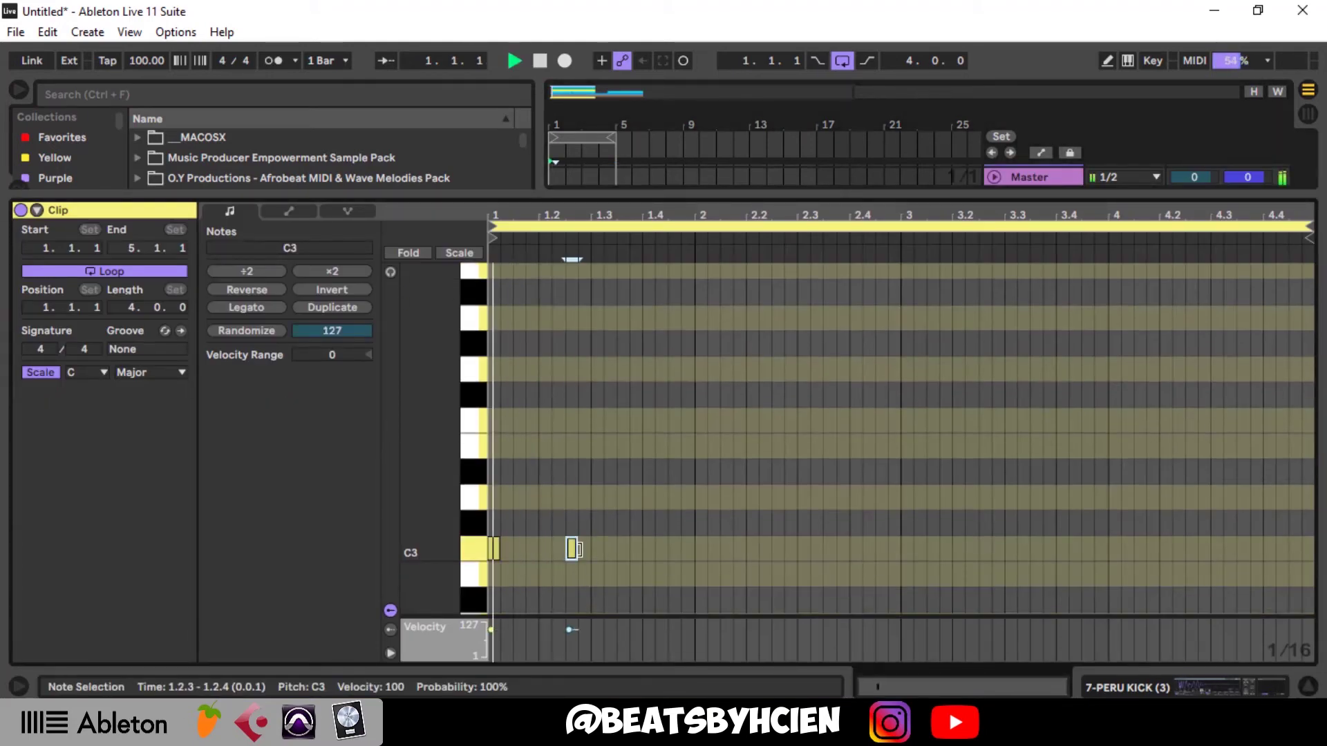
double_click(650, 549)
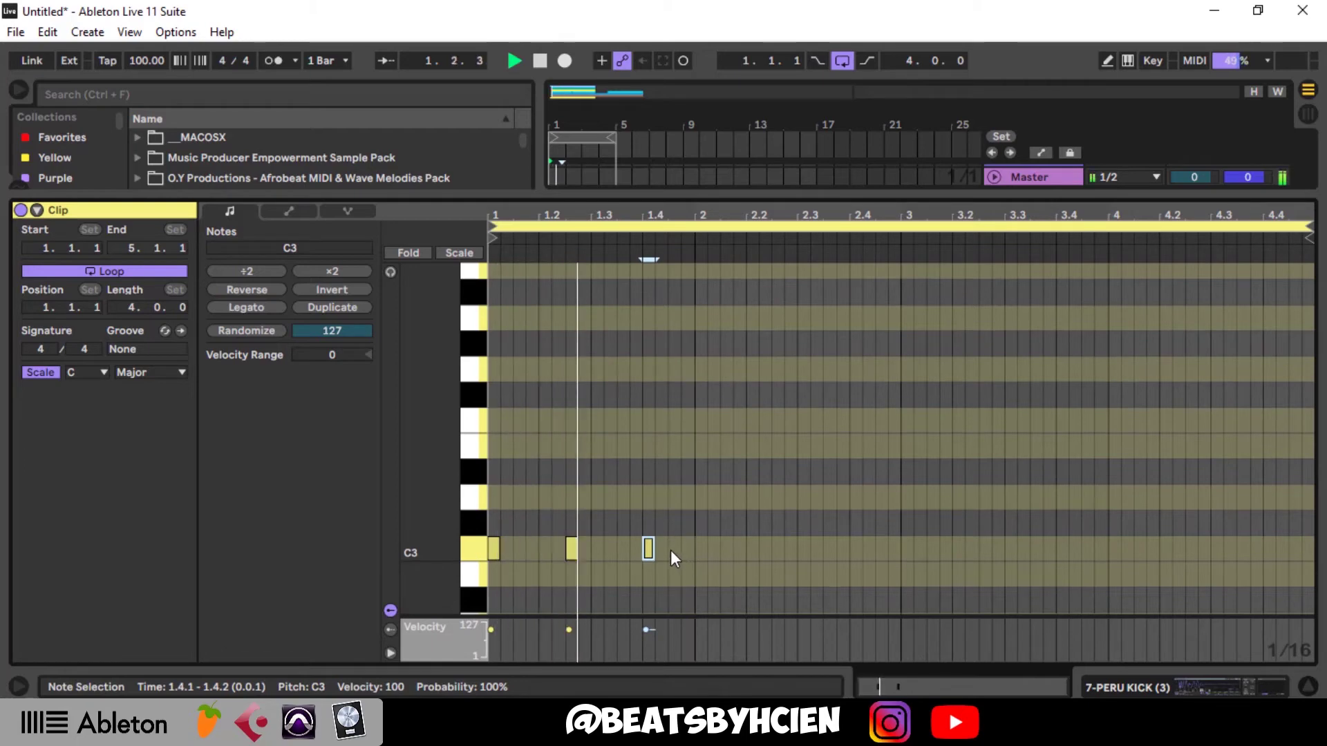
key(Delete)
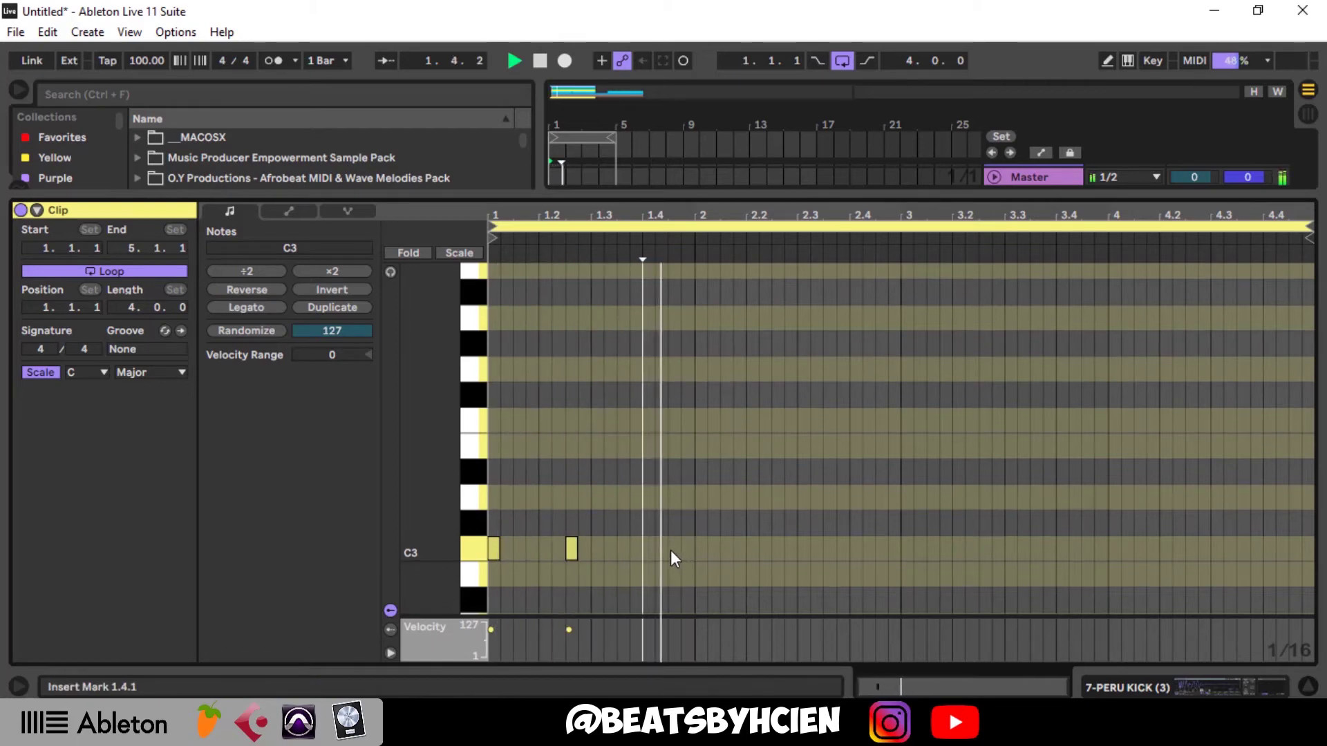
double_click(632, 550)
key(Left)
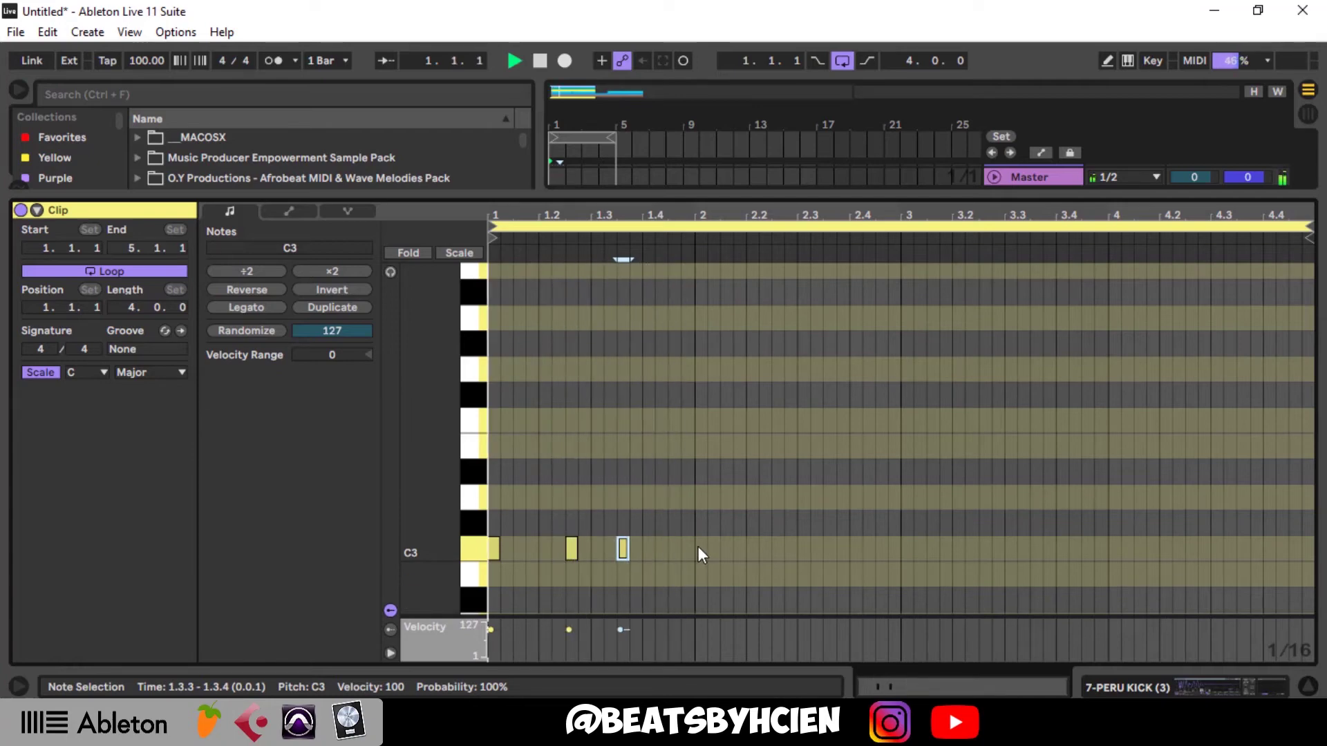
- Duplicate the one-bar kick pattern through bar 4 and add a low-velocity C3 note at 4.4.3, folding the kick track
drag(694, 547, 380, 579)
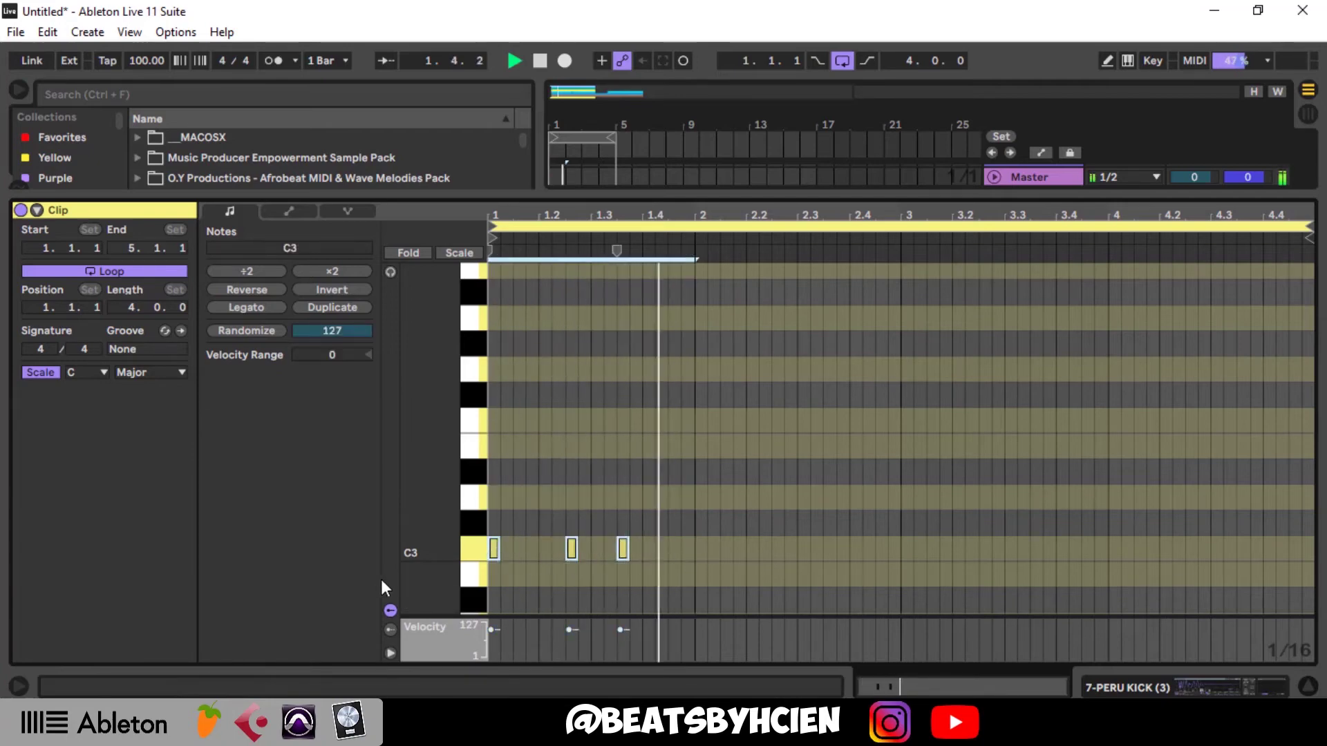
key(ctrl+d)
key(ctrl+d)
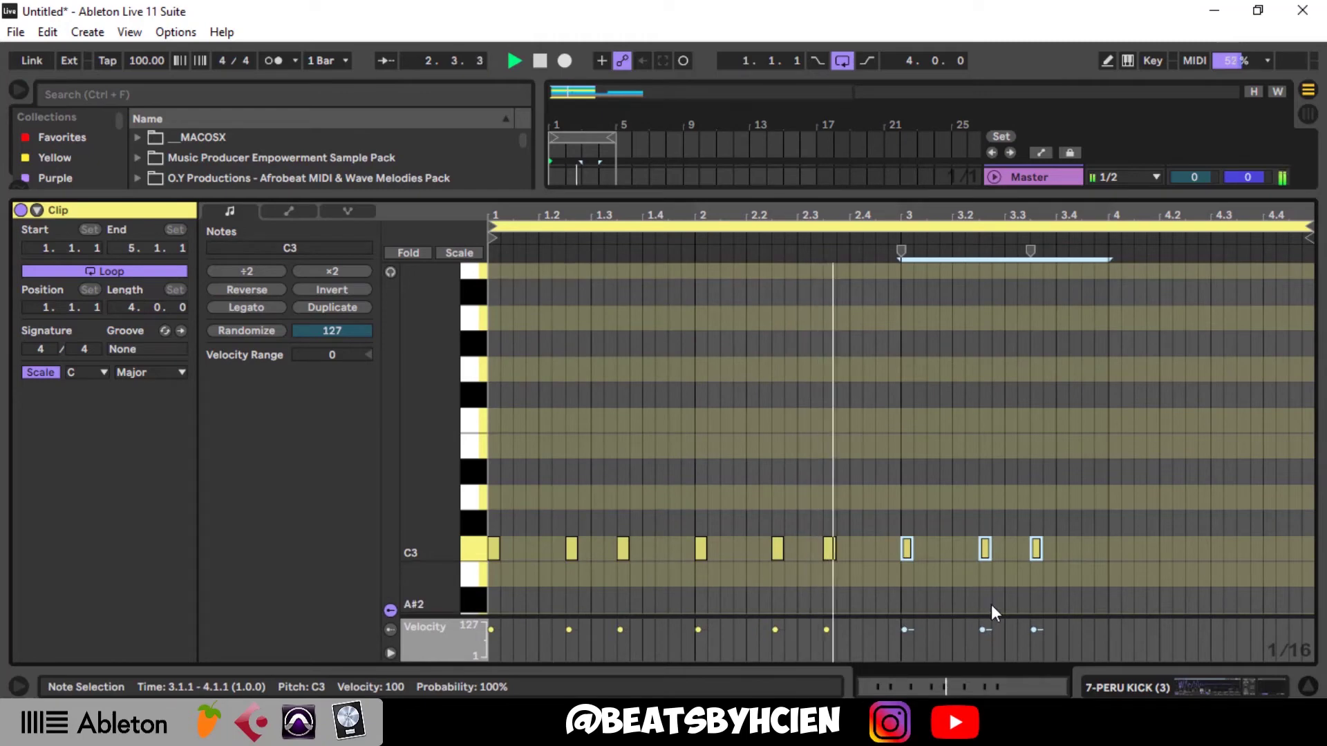
key(ctrl+d)
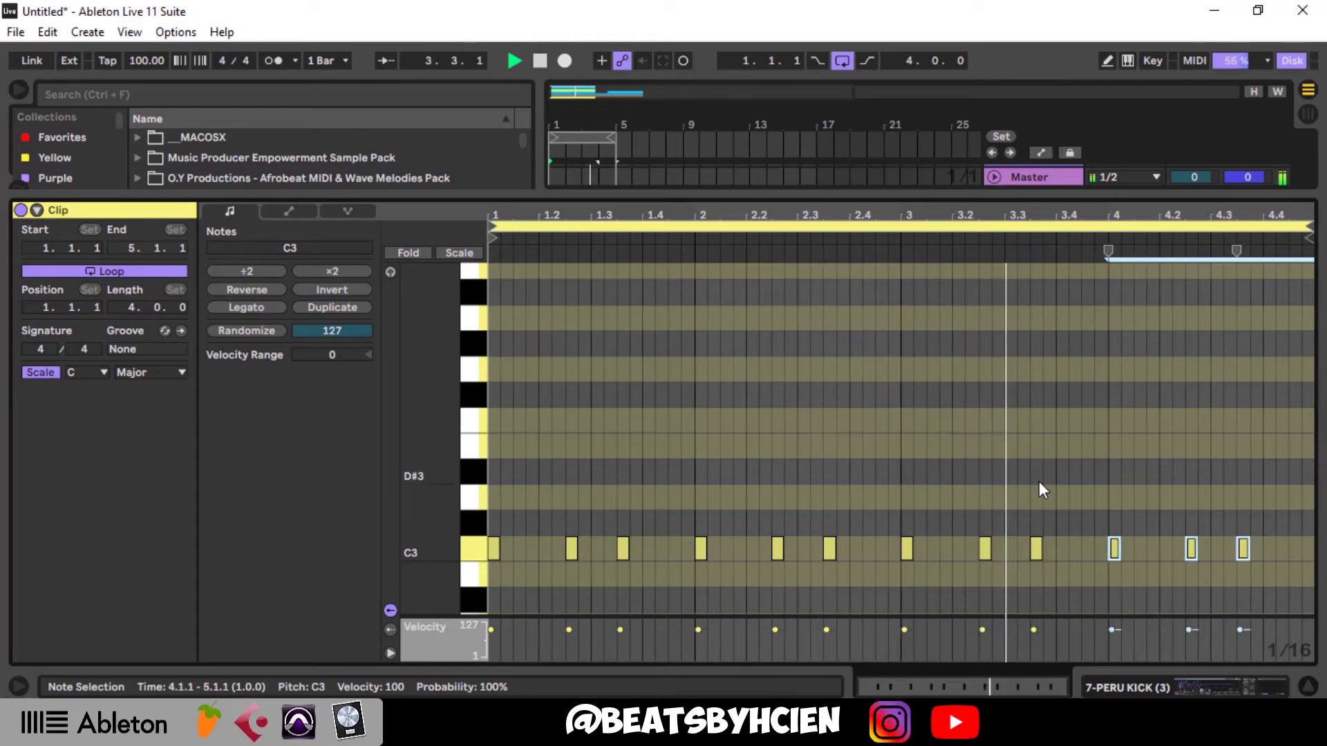
double_click(1292, 556)
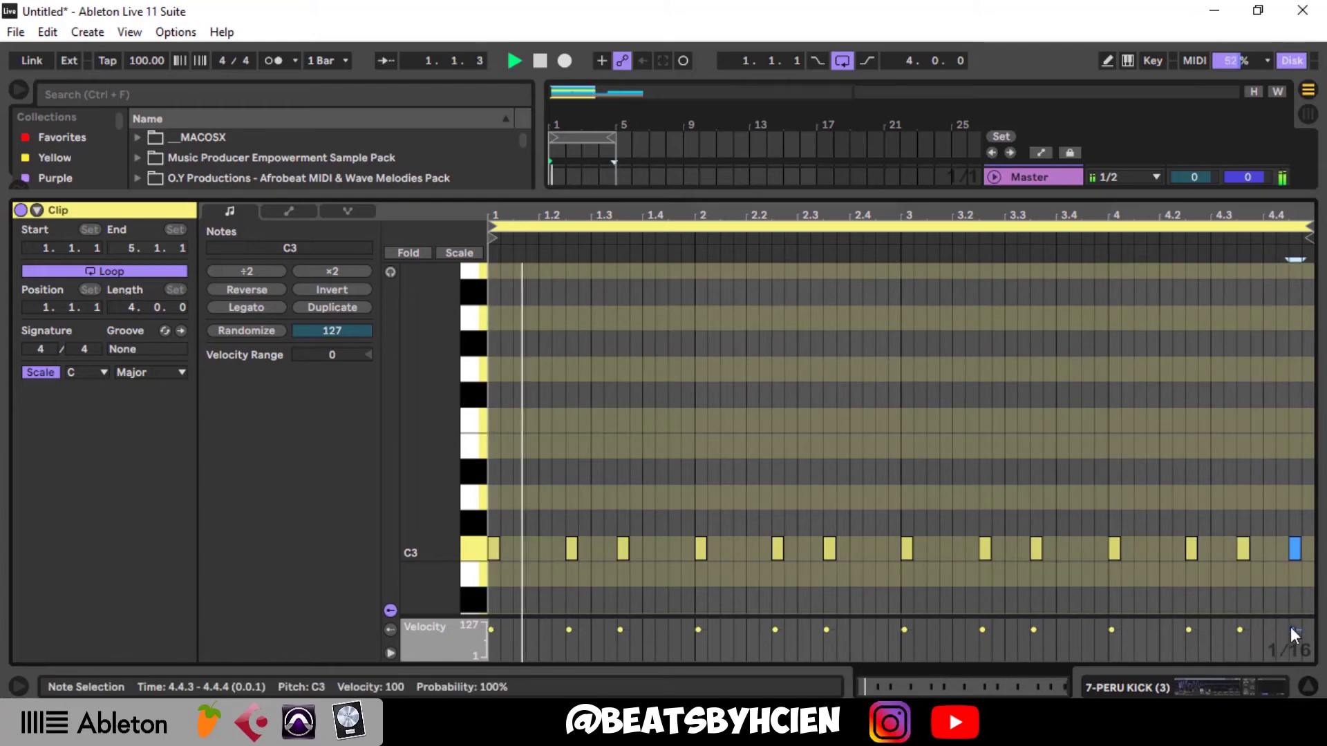
key(Delete)
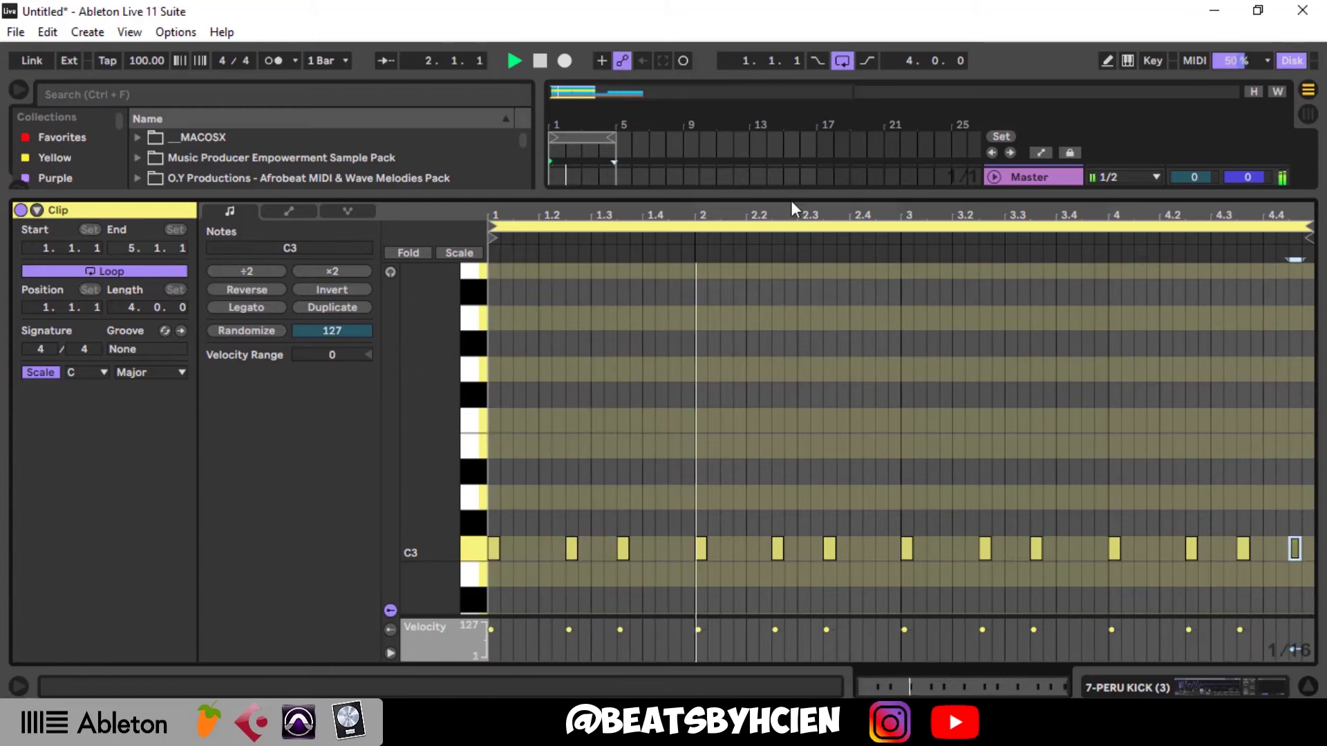
double_click(783, 196)
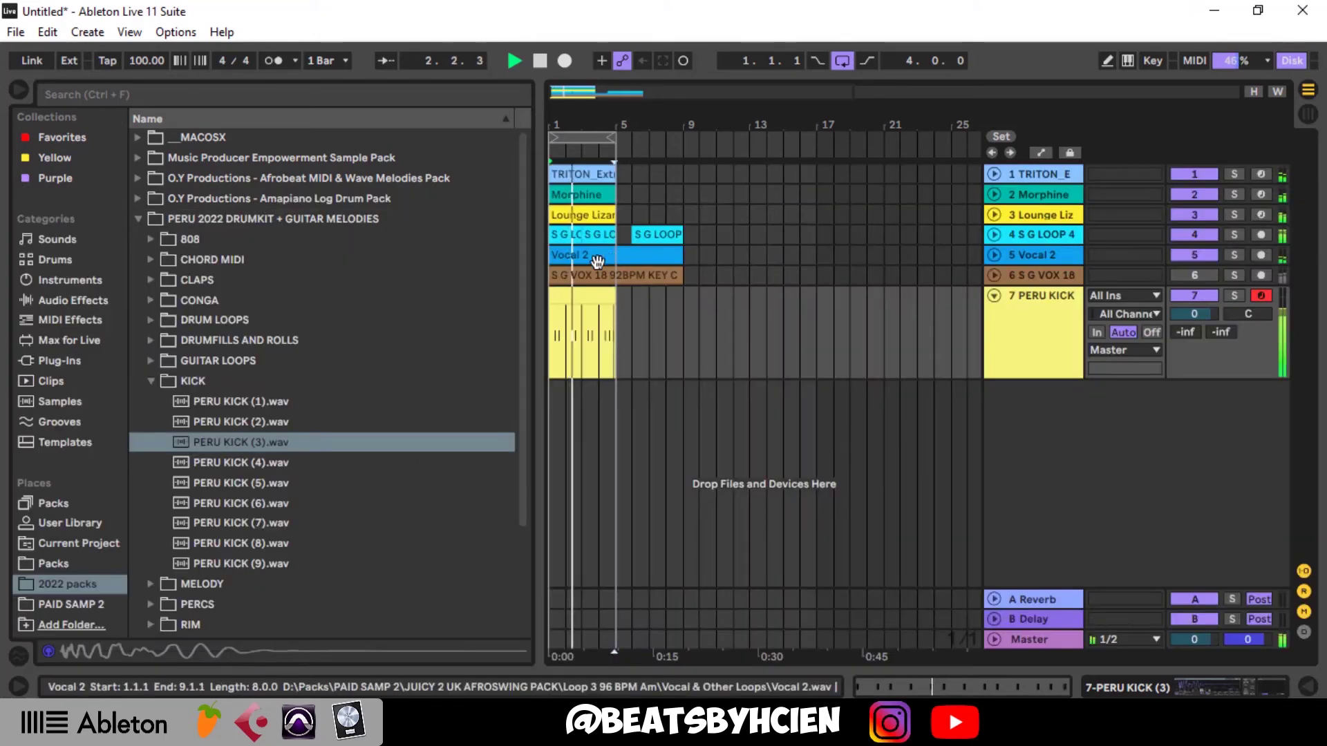
click(991, 295)
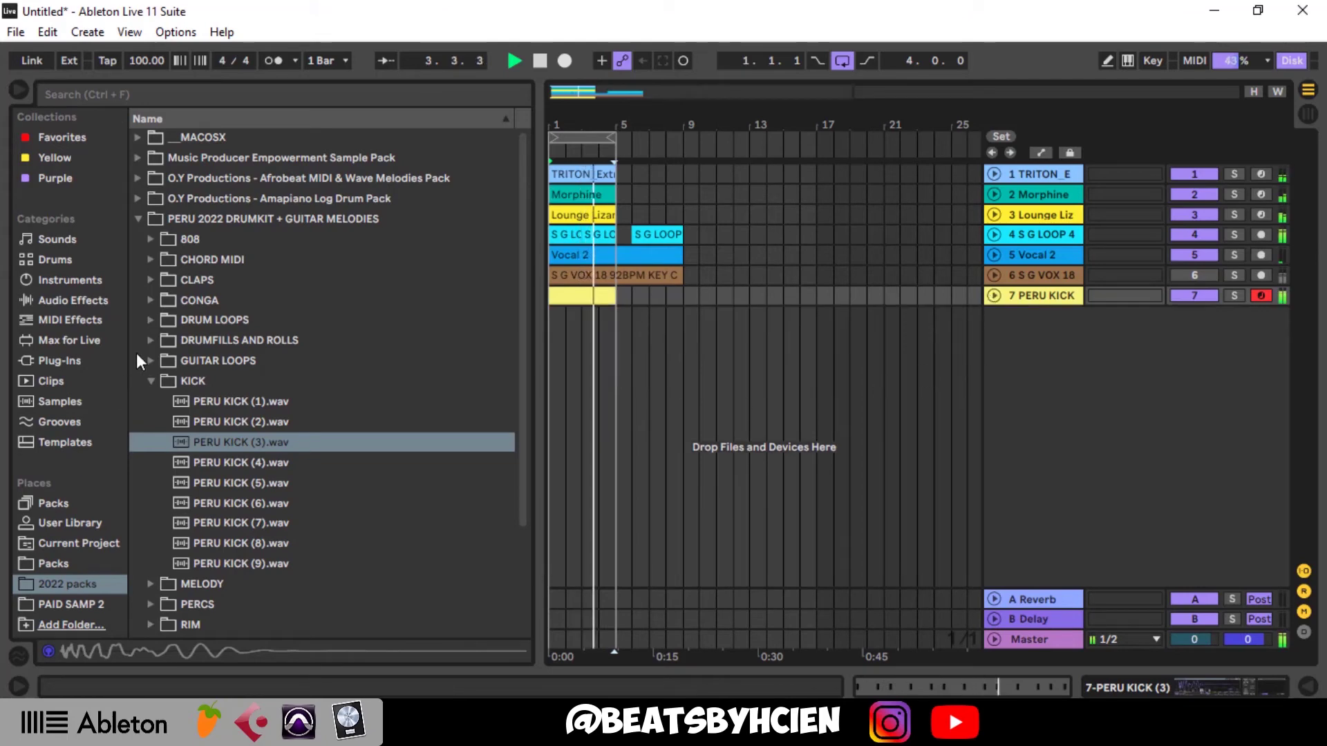
- Audition 808 samples in the PERU 2022 drum kit and the 808.wav one-shot in JUICY 2 UK AFROSWING PACK's Loop 3 96 BPM Am folder
click(149, 240)
click(242, 282)
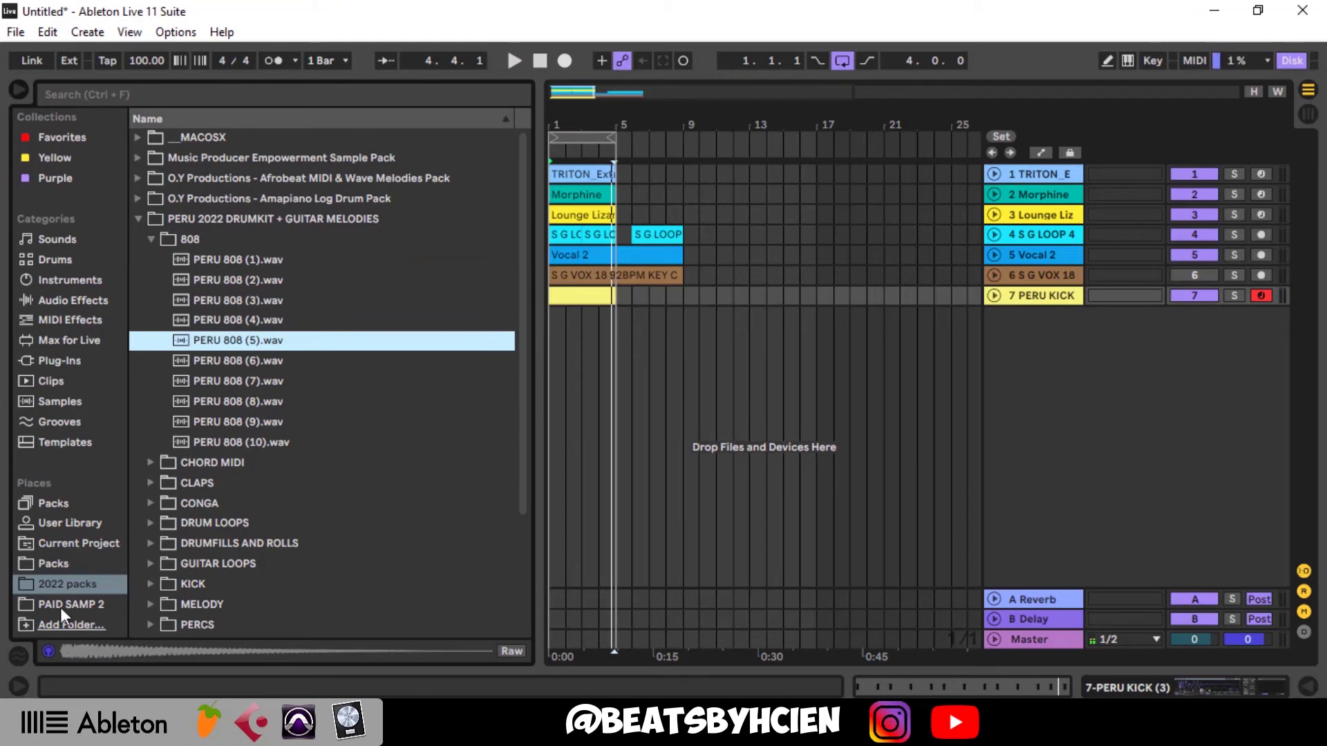
click(60, 606)
click(163, 442)
click(210, 465)
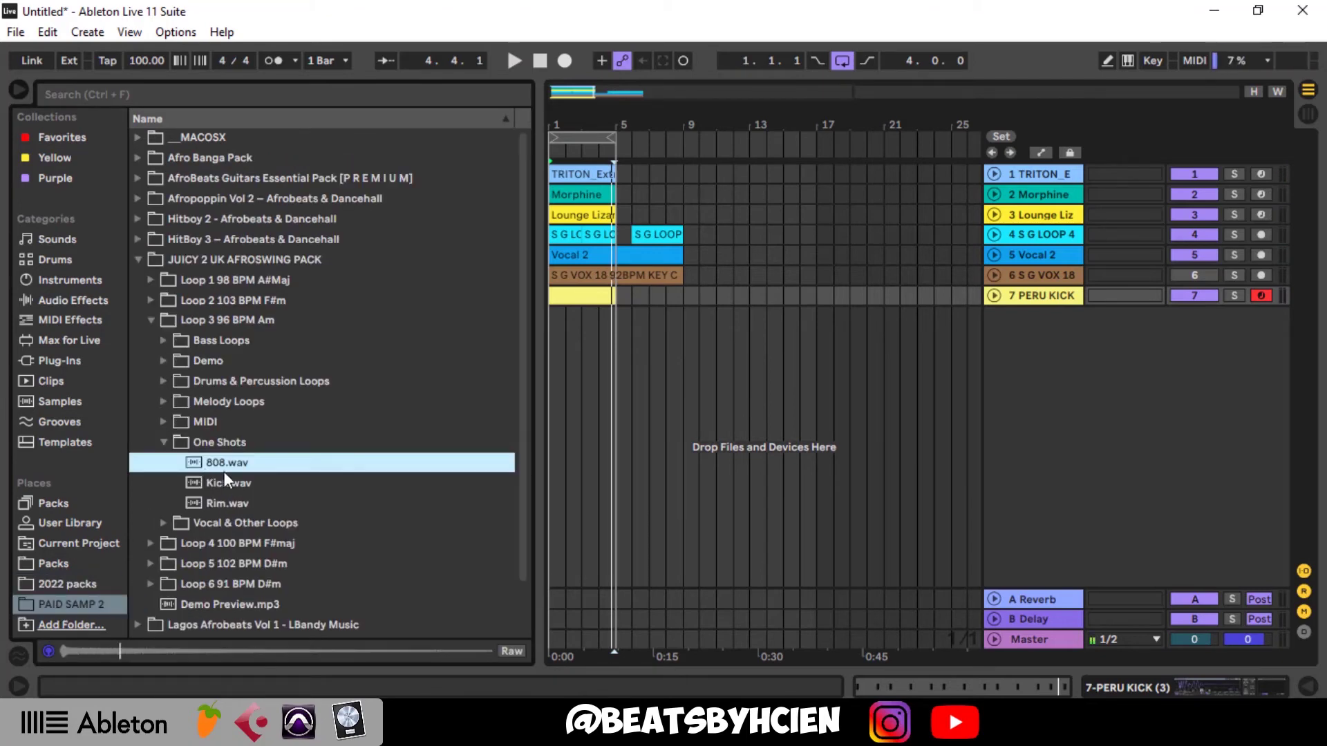
- Insert a MIDI track below the PERU KICK track, load 808.wav onto it and arm it for recording
right_click(1030, 356)
click(1050, 379)
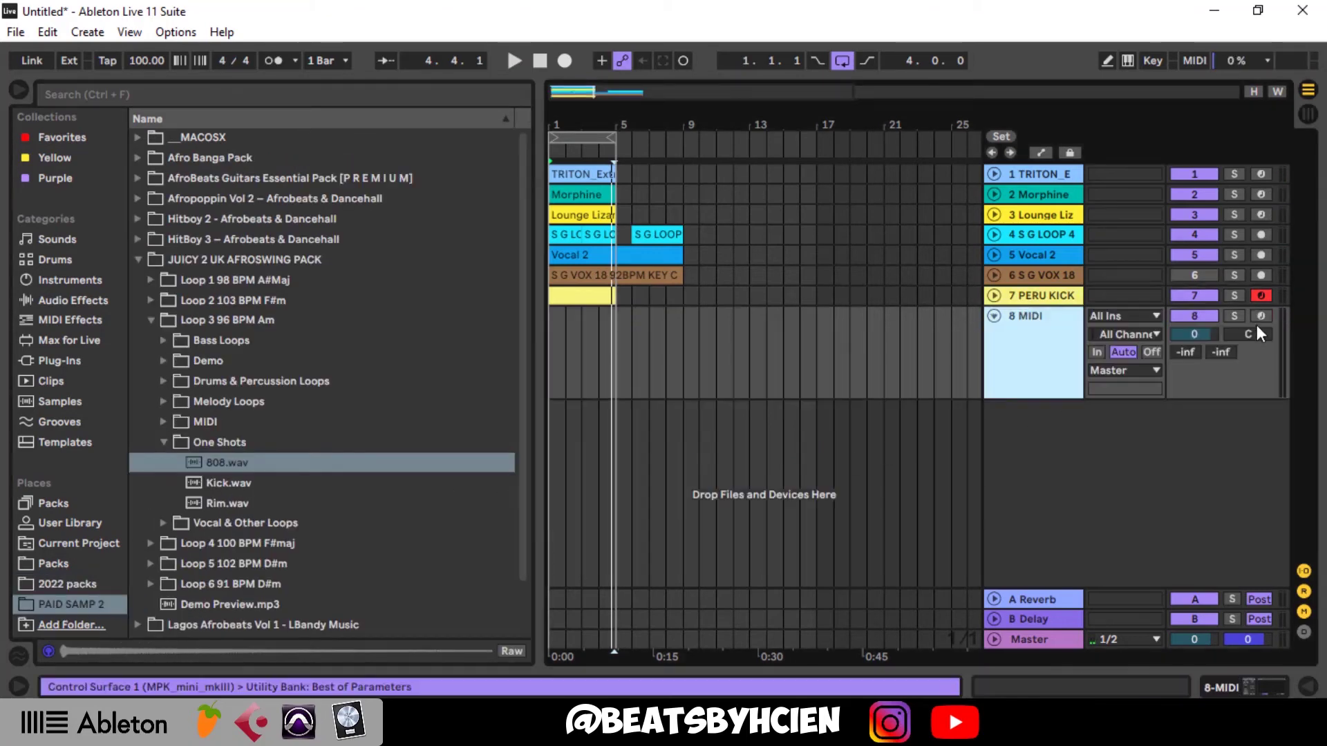
double_click(209, 463)
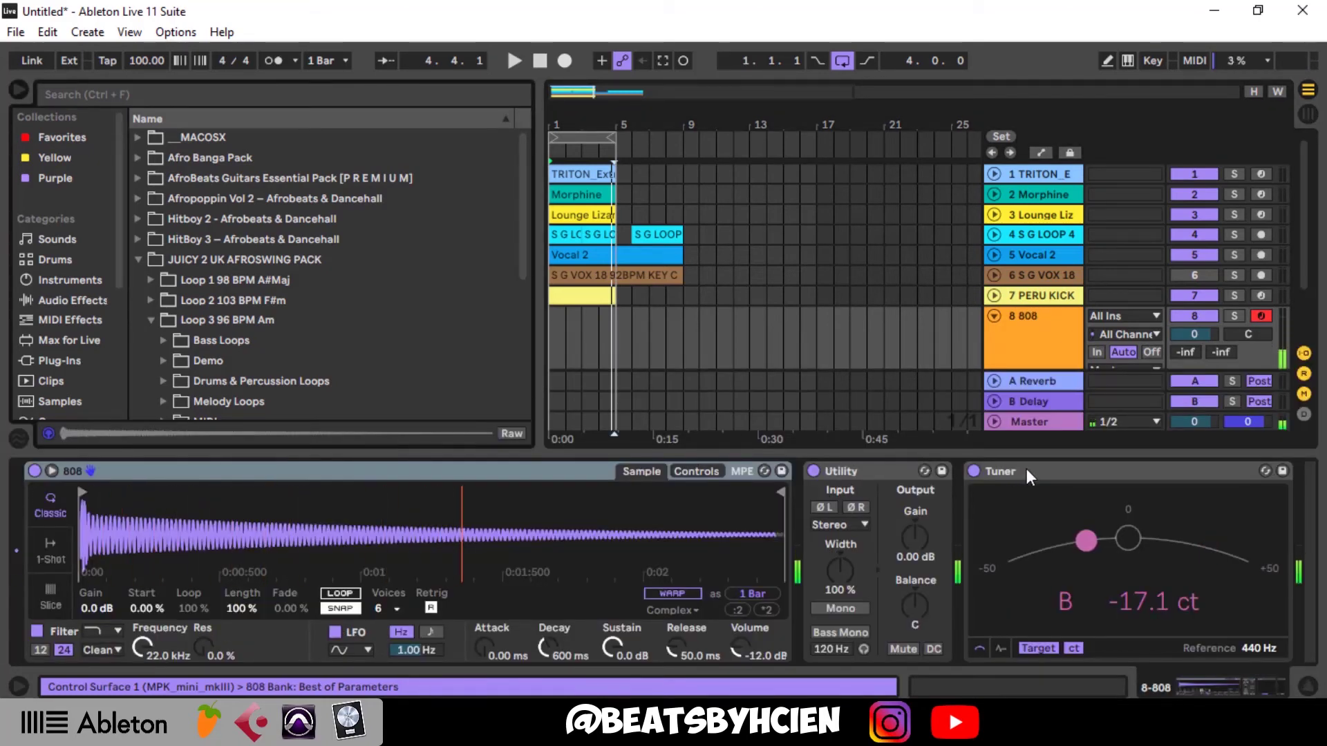
- Detune the 808 sample by +18 ct so its pitch centres on B in the tuner, and collapse the device view
click(698, 471)
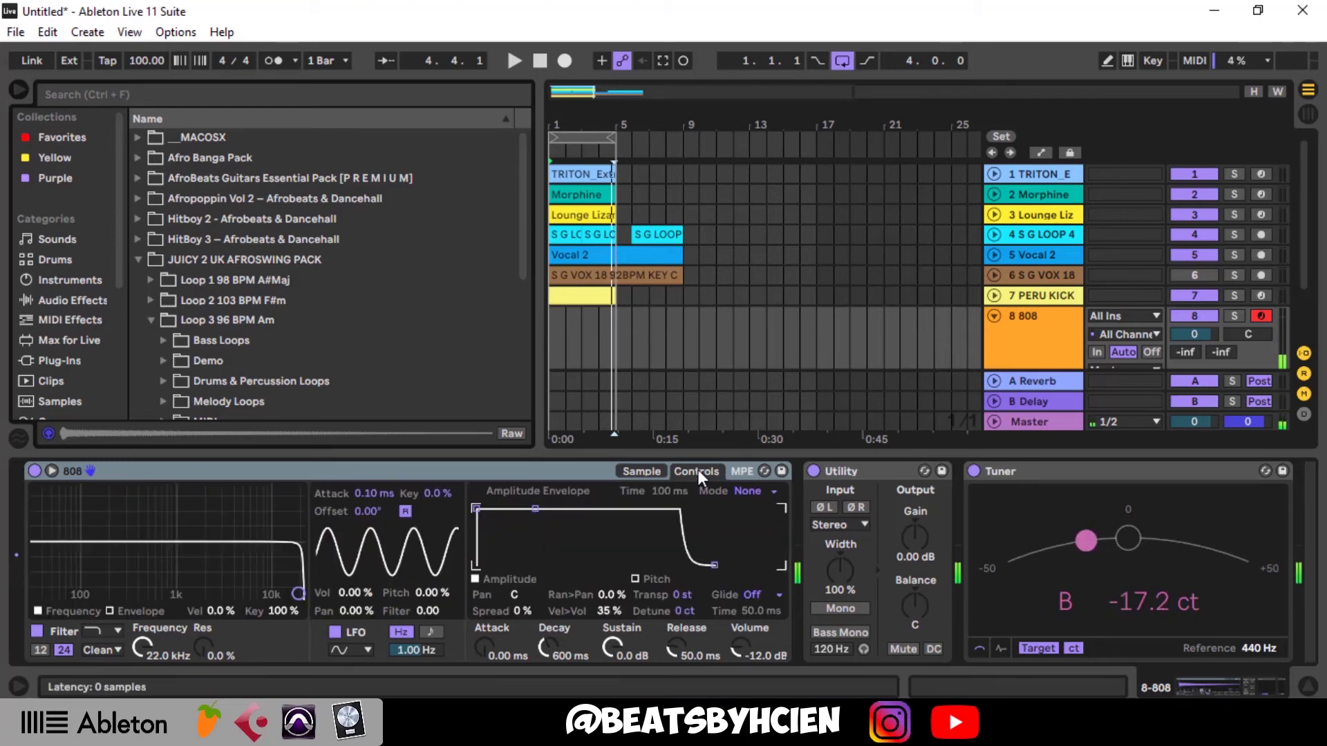
click(677, 612)
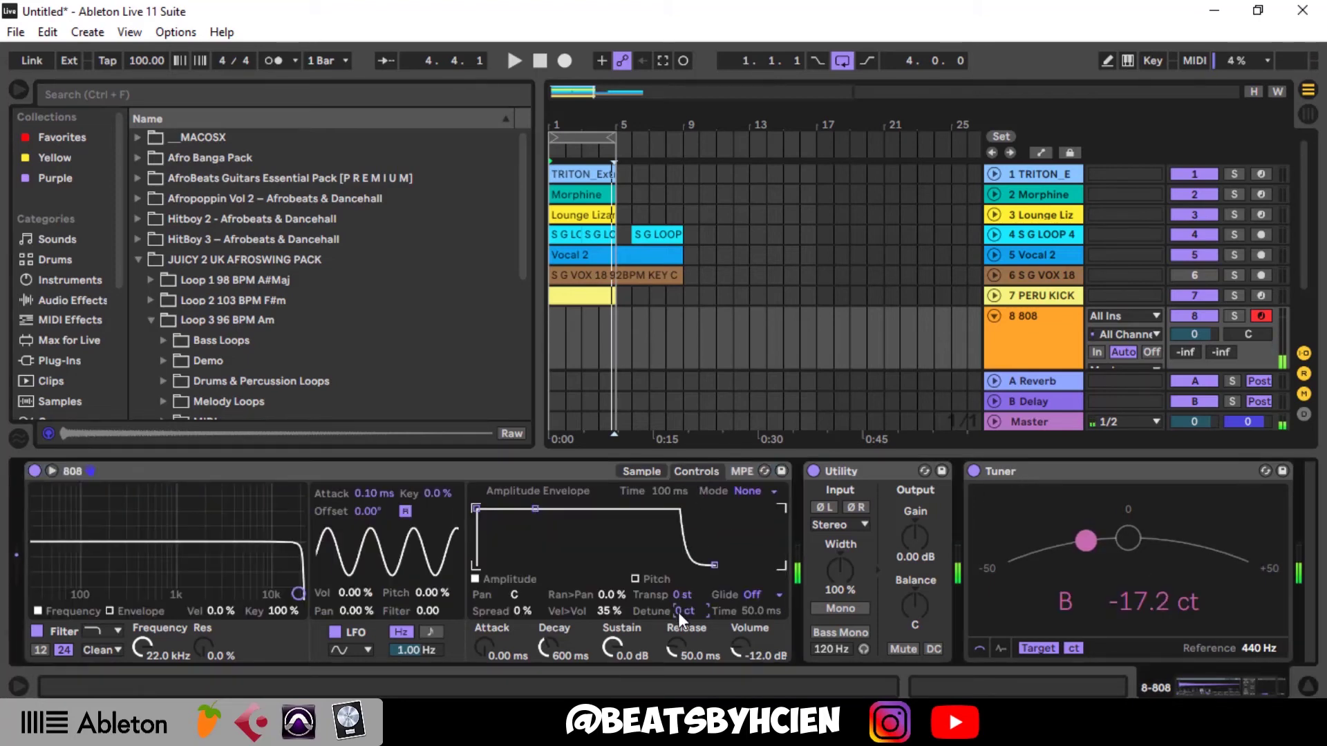
drag(678, 613, 678, 603)
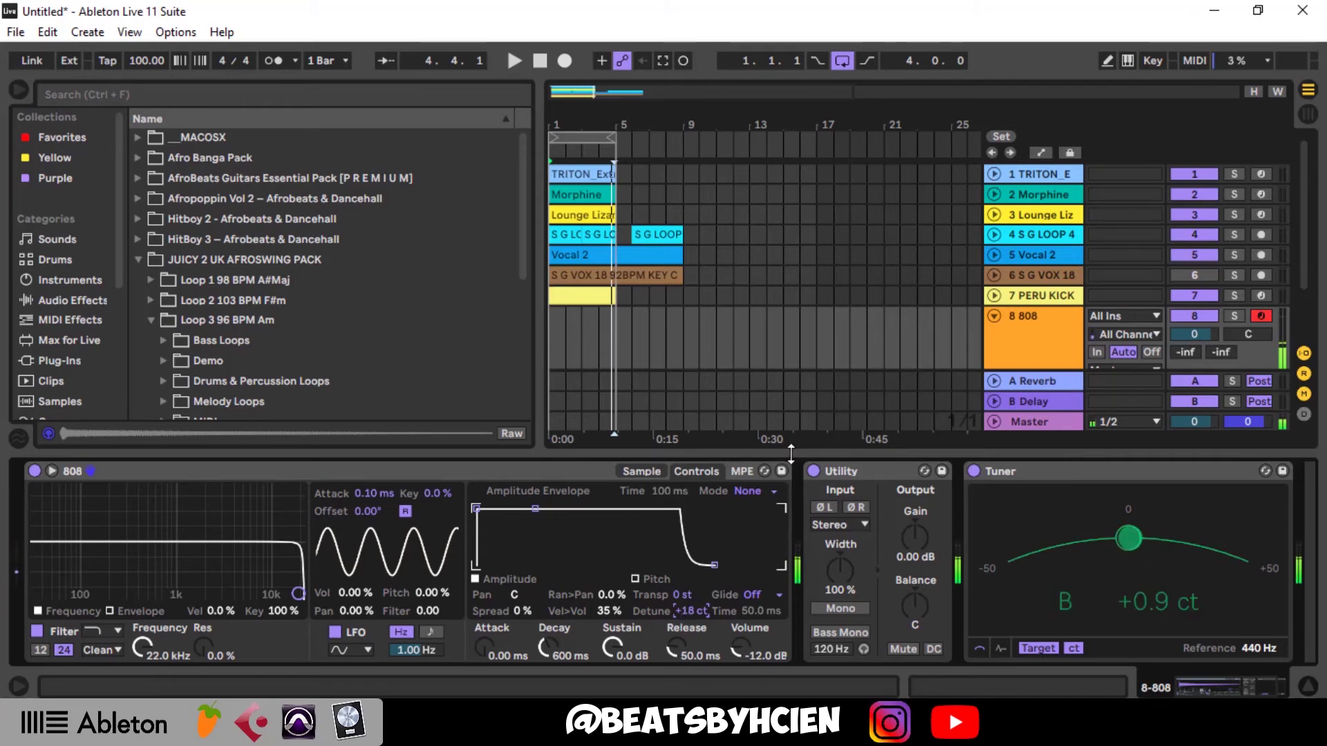
drag(787, 446, 791, 454)
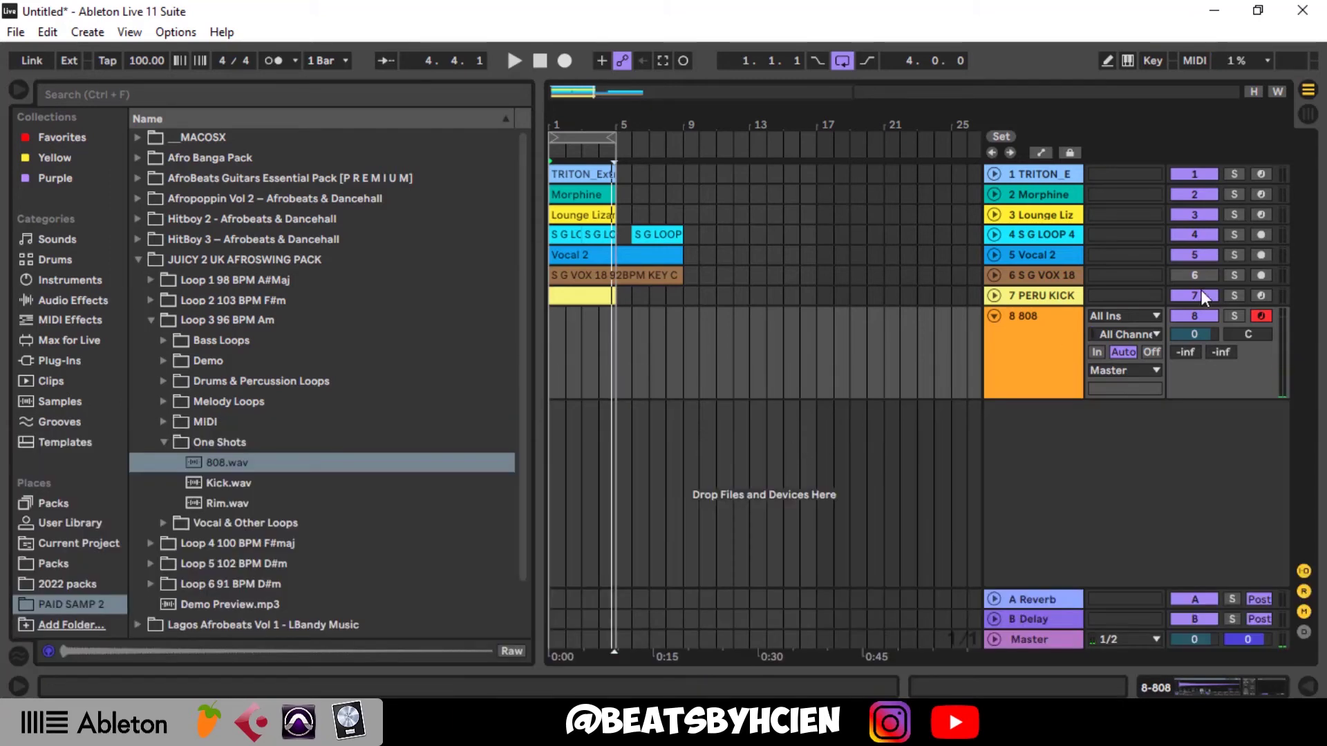
- Play the loop and capture the performed 808 bassline as a four-bar MIDI clip at bar 1 on the 808 track
key(space)
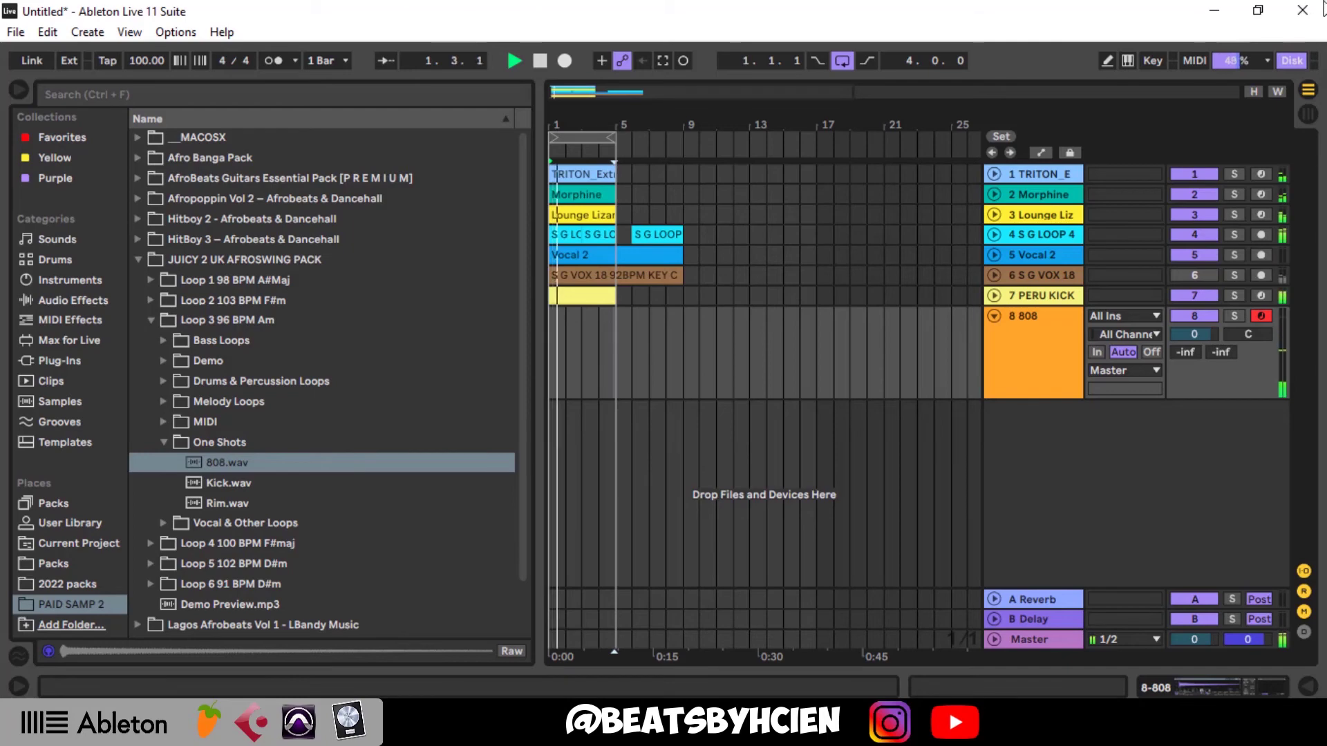
click(664, 60)
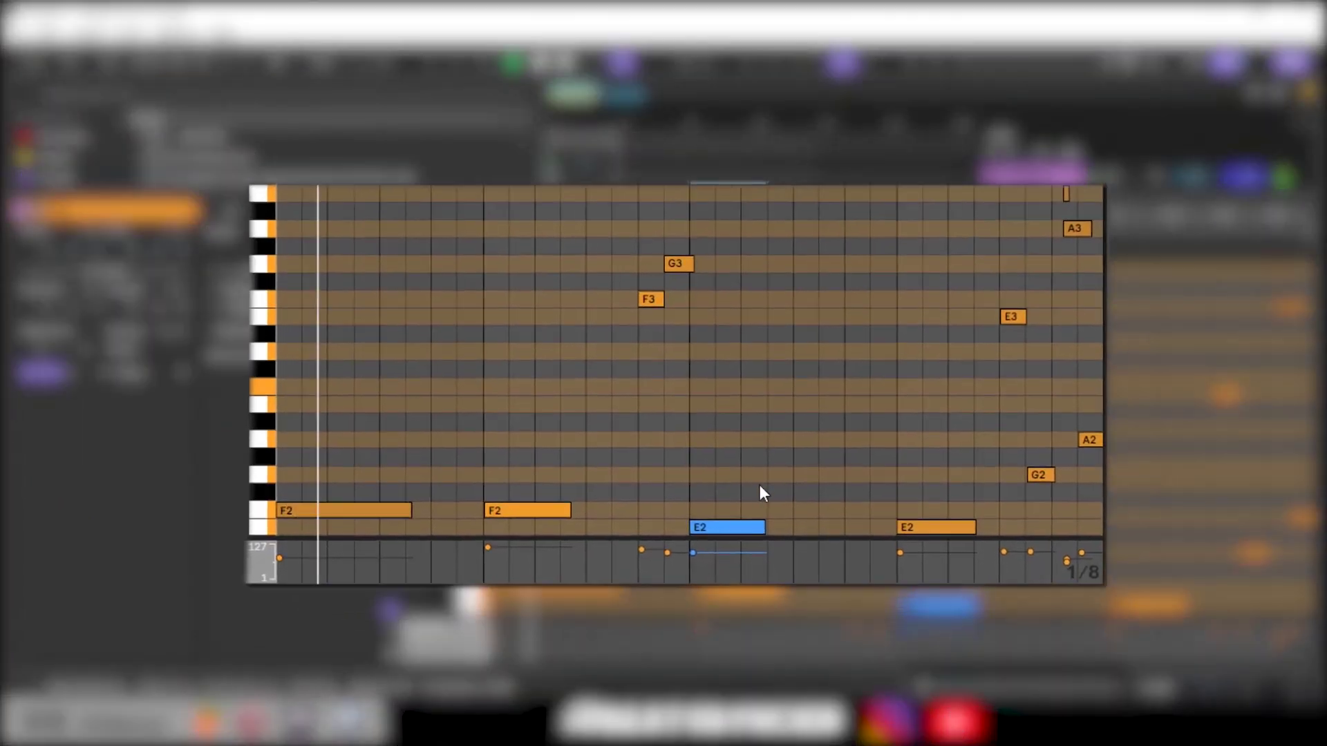
scroll(758, 484, down, 2)
scroll(694, 391, down, 2)
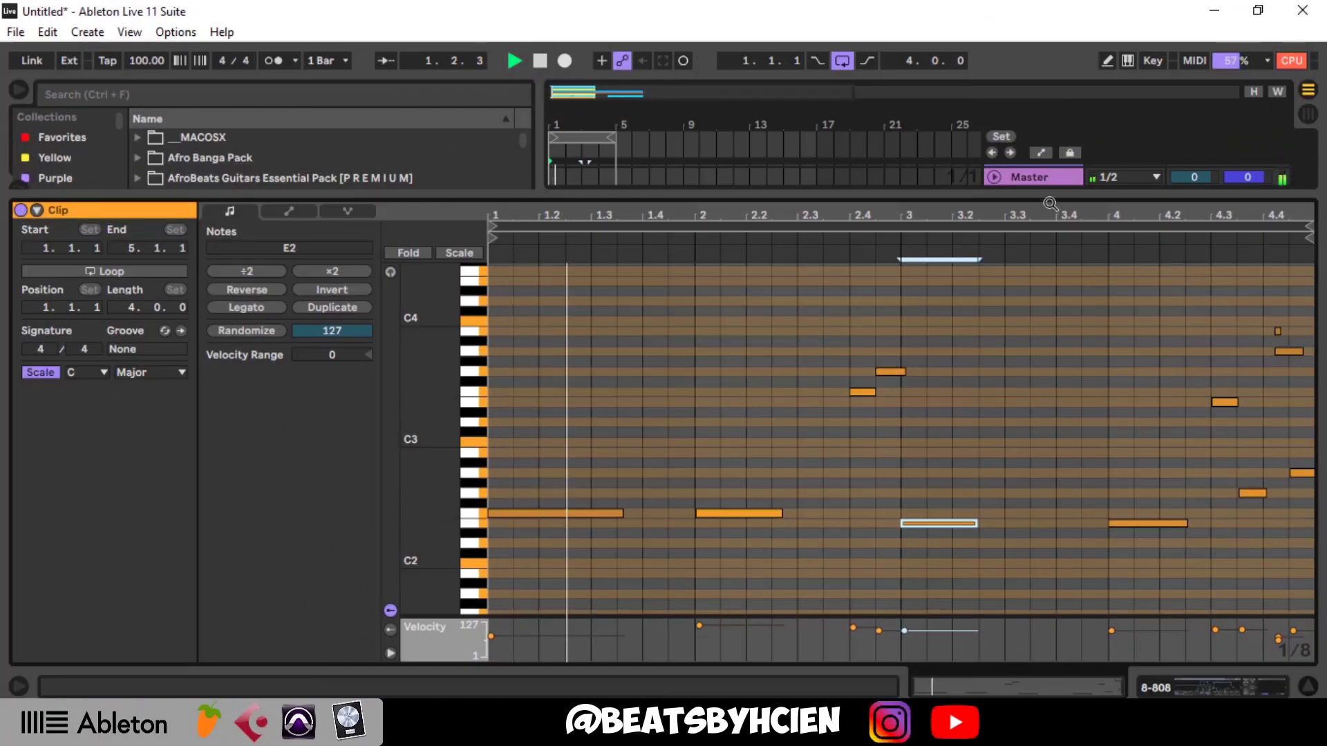
double_click(1039, 193)
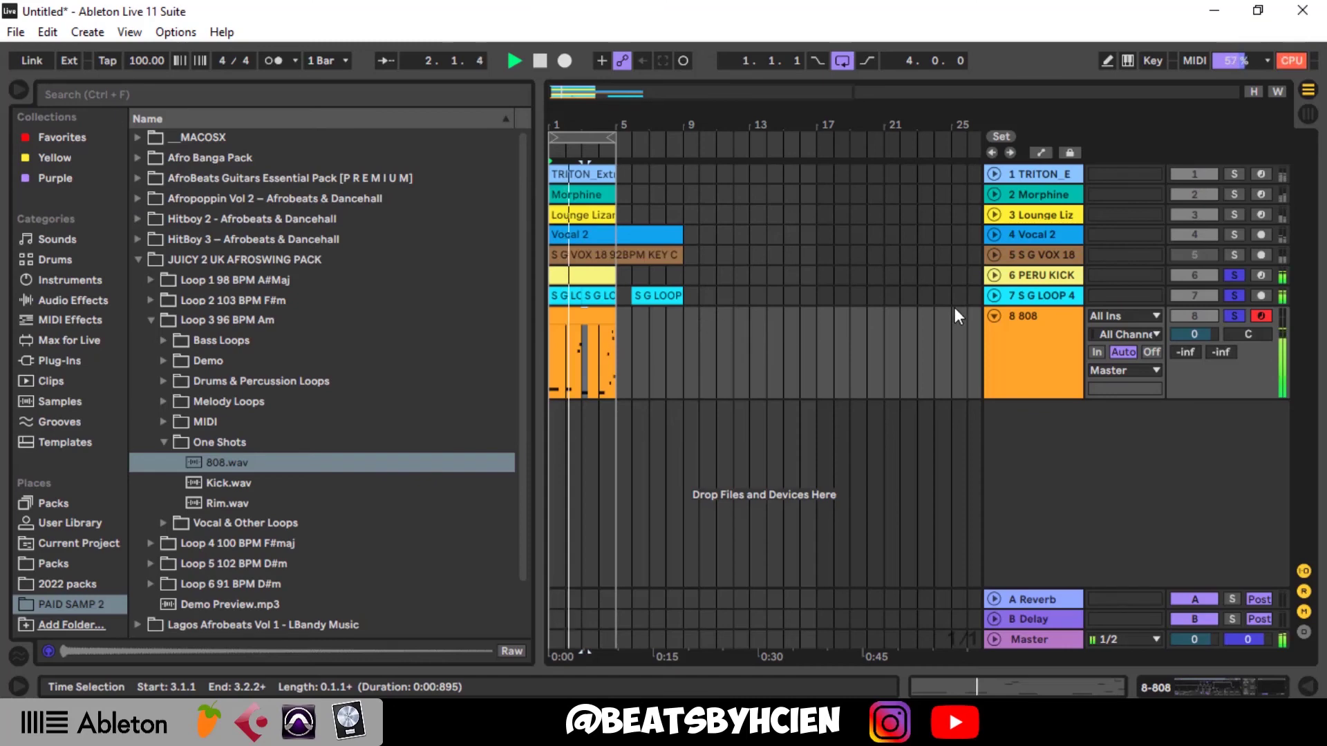
- Fold the 808 track, solo Vocal 2 and move the Vocal 2 track below the 808 track
click(992, 312)
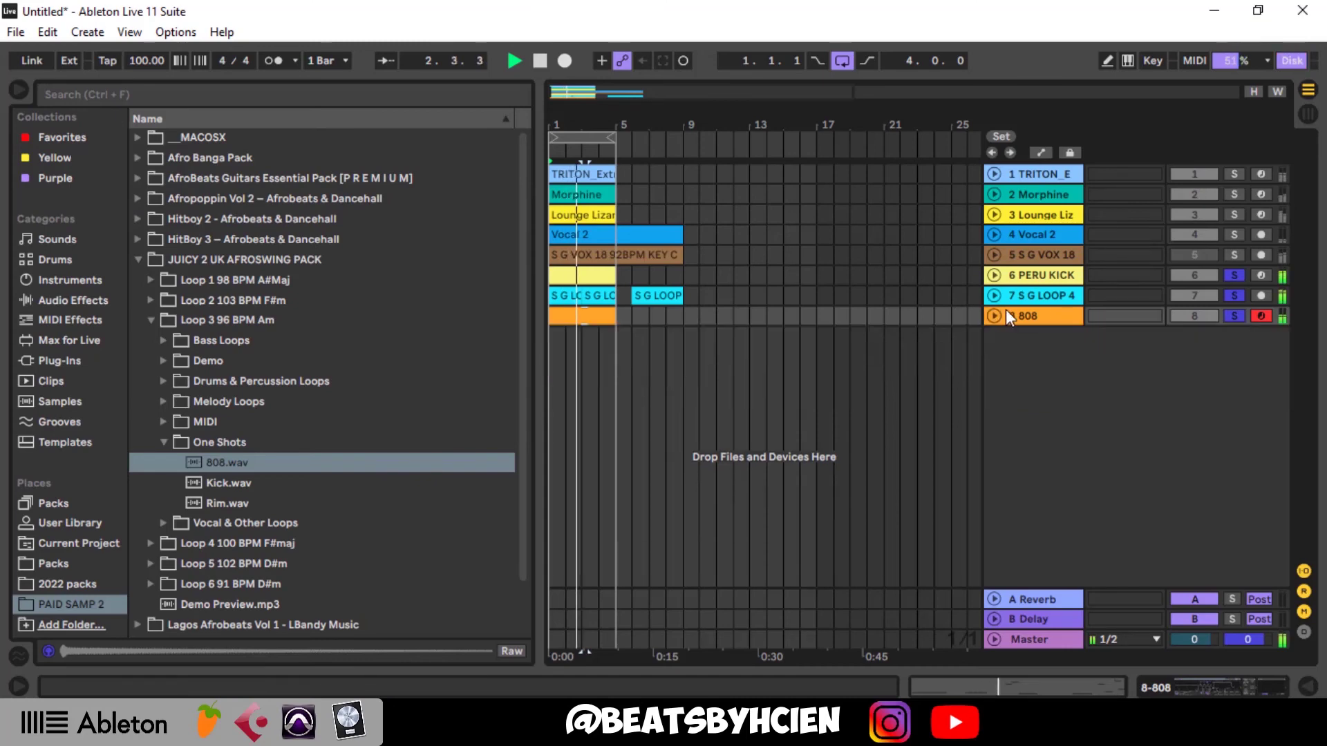
click(1234, 234)
click(994, 234)
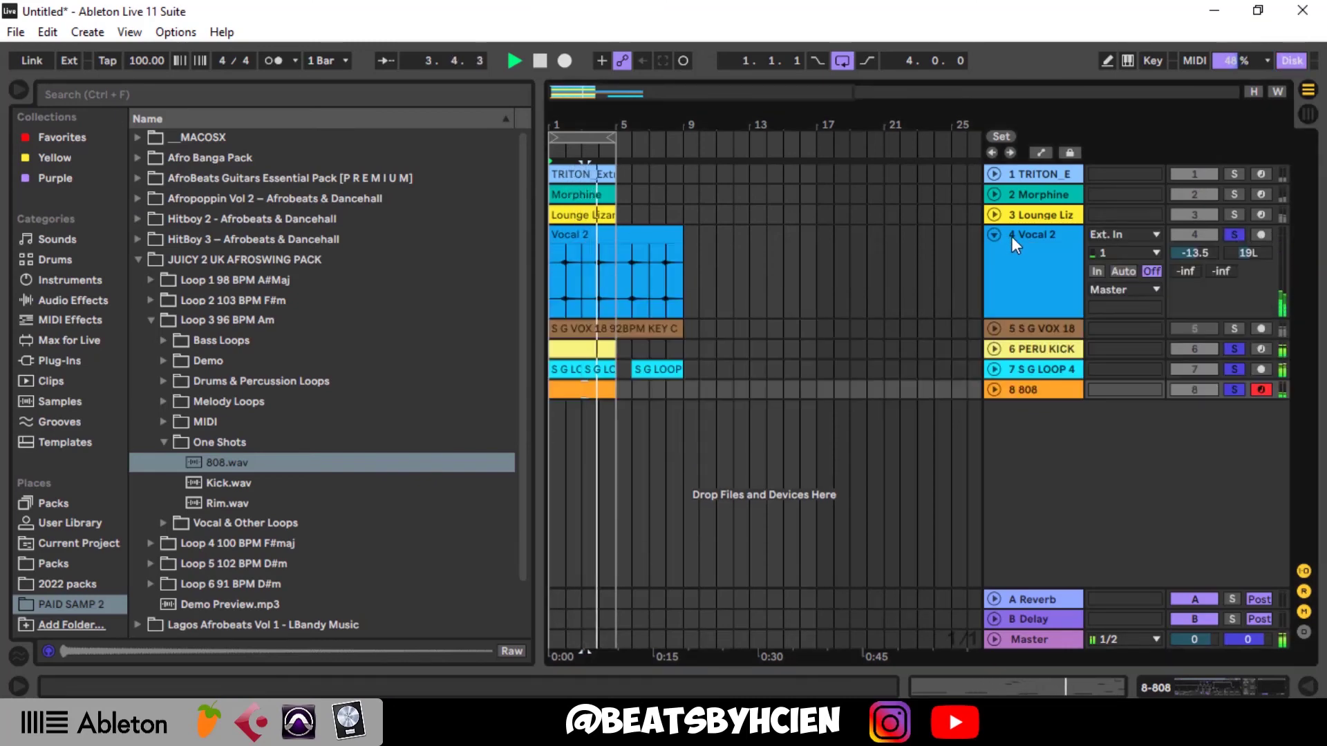
click(1015, 251)
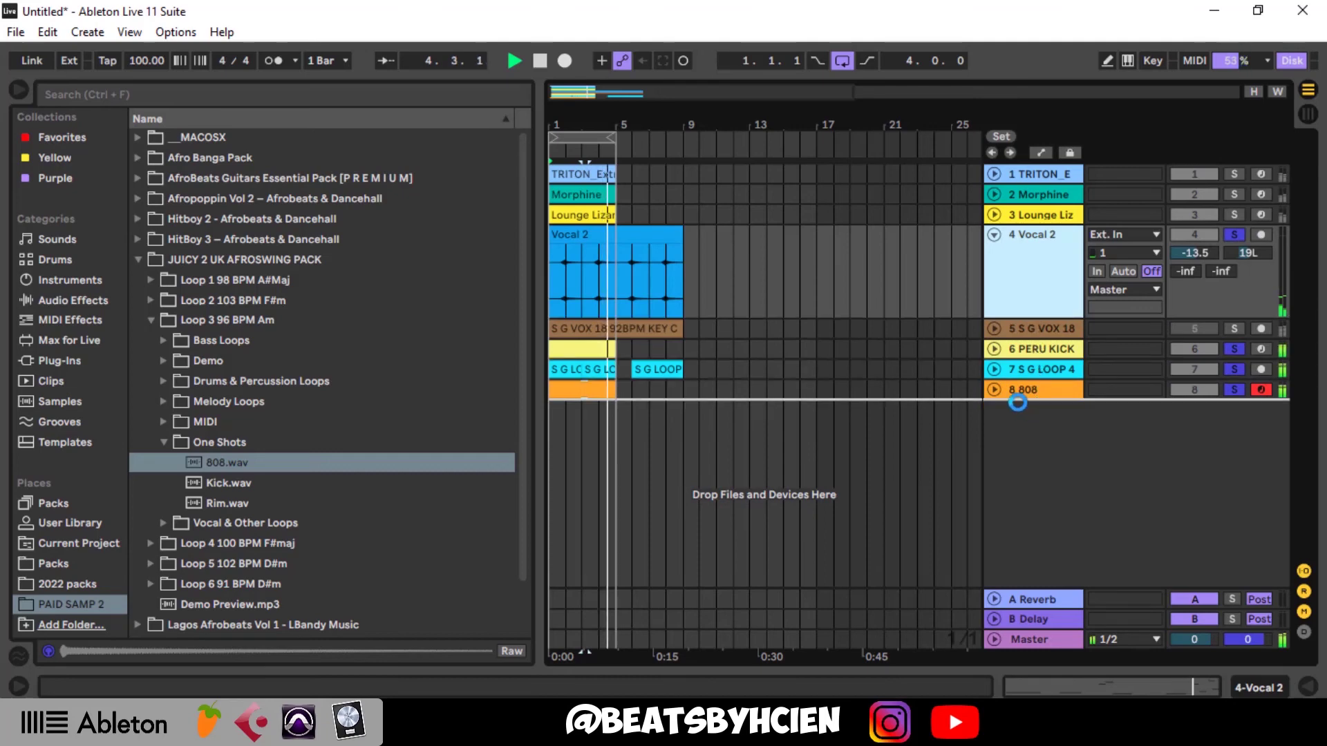
- Examine the bass notes of the Morphine clip, checking the low F2 note in bar 2
click(955, 394)
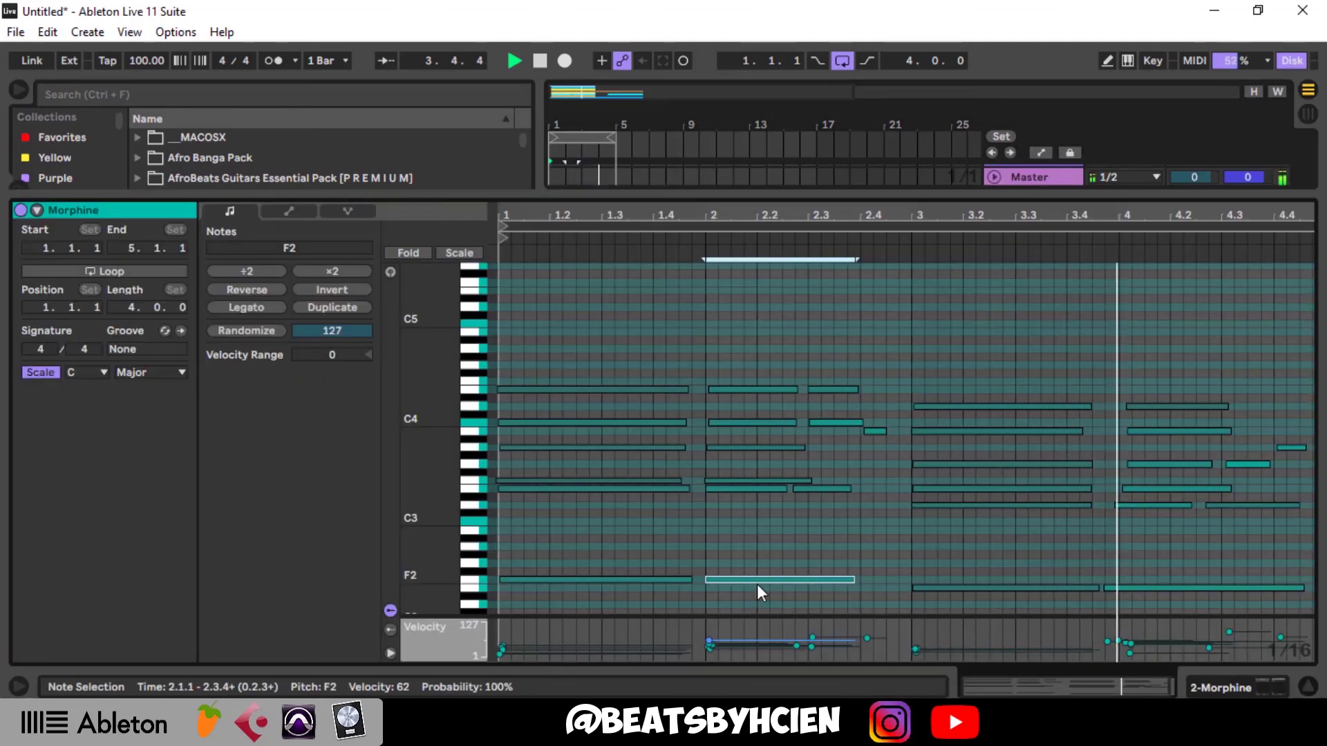
click(756, 580)
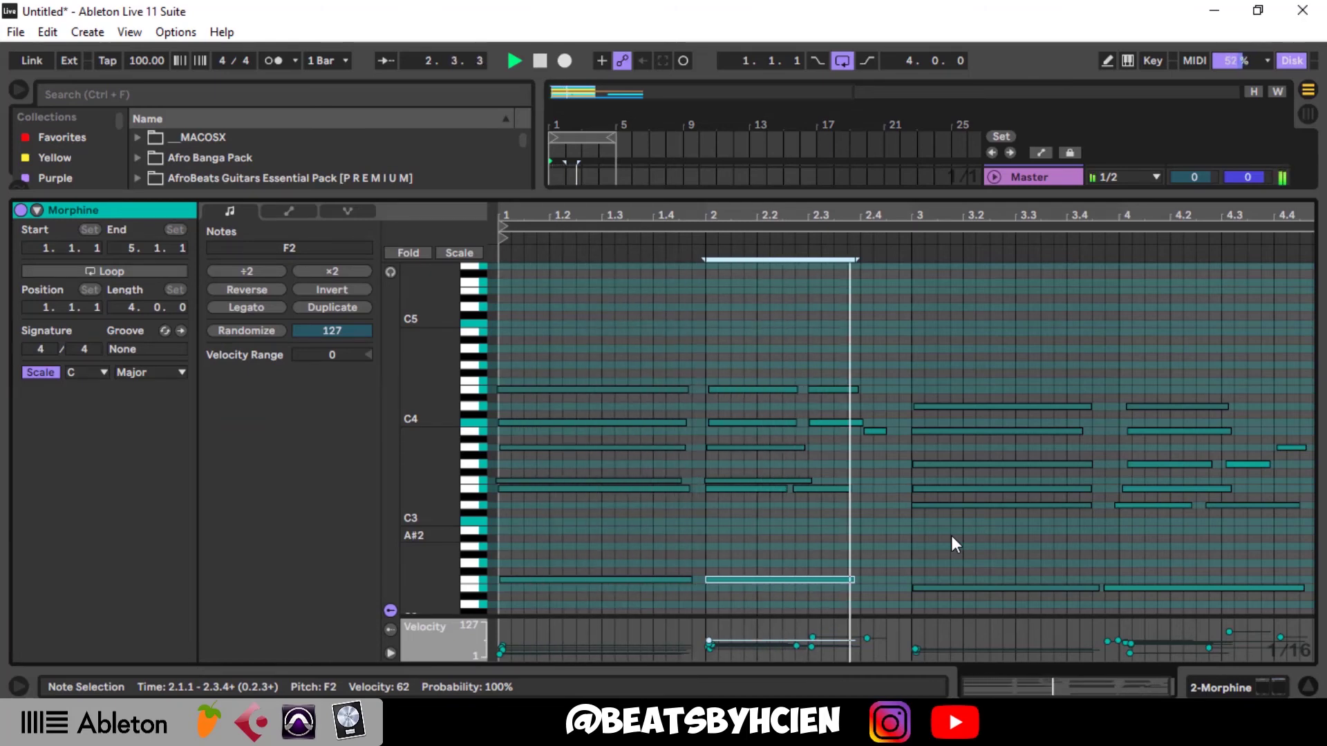
double_click(885, 192)
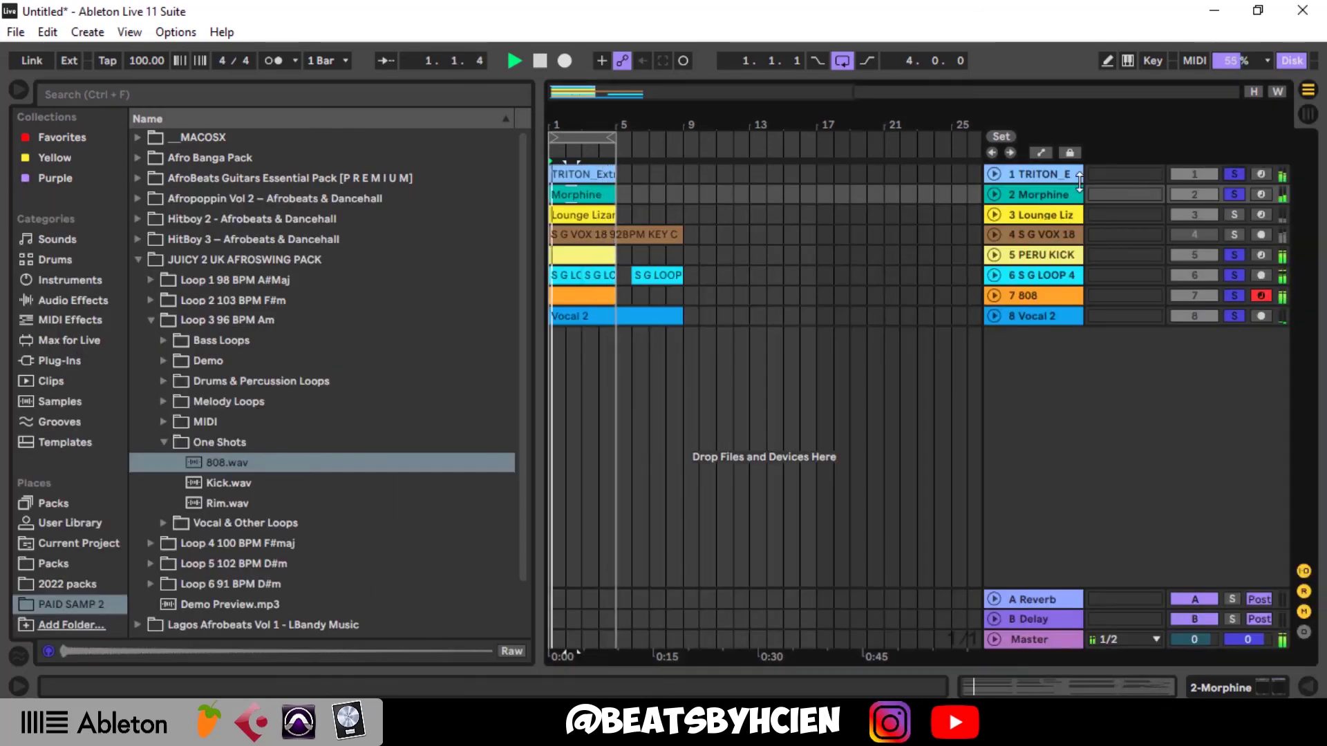
- Set the volume of track 1 TRITON_Extreme to -7.8 dB and solo only that track
click(994, 174)
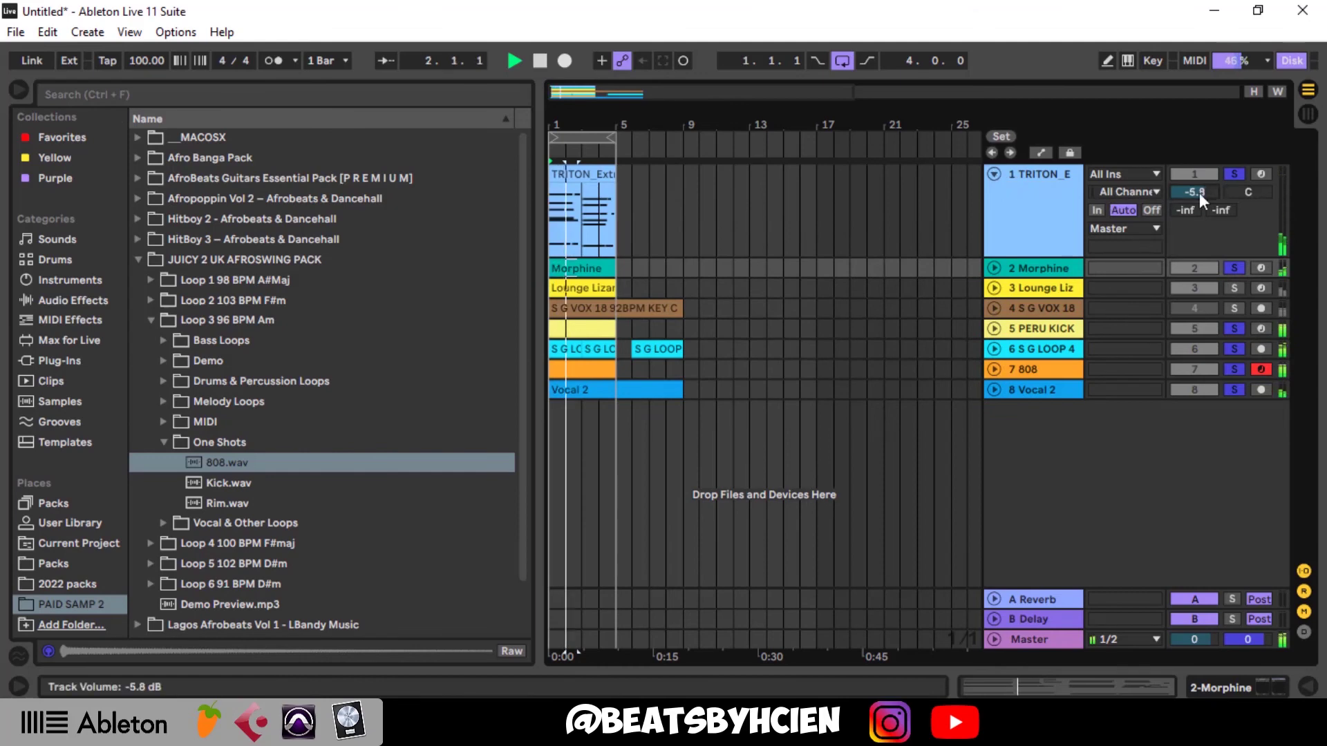
drag(1200, 193, 1199, 206)
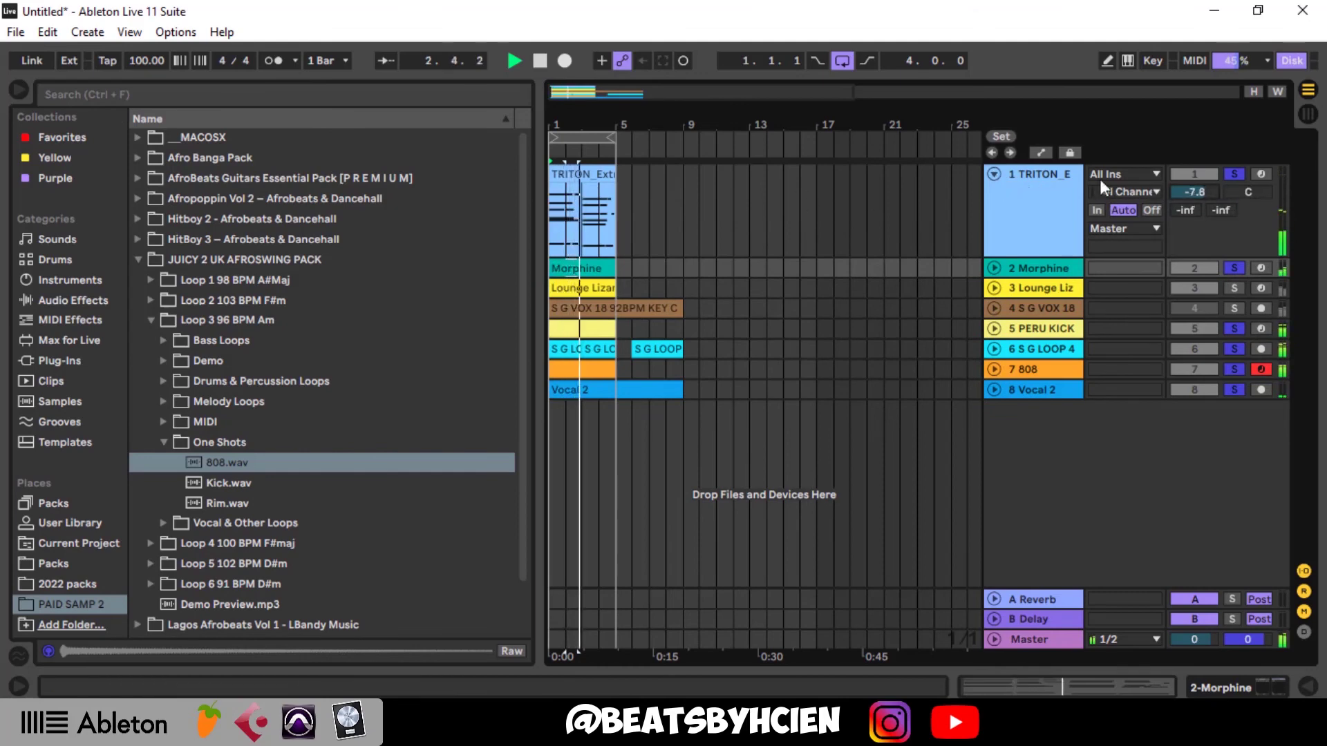
click(1233, 173)
- Add the HalfTime-64bit plug-in after Drip on track 1 TRITON_Extreme and unsolo the track with its volume at -7.7 dB
click(60, 360)
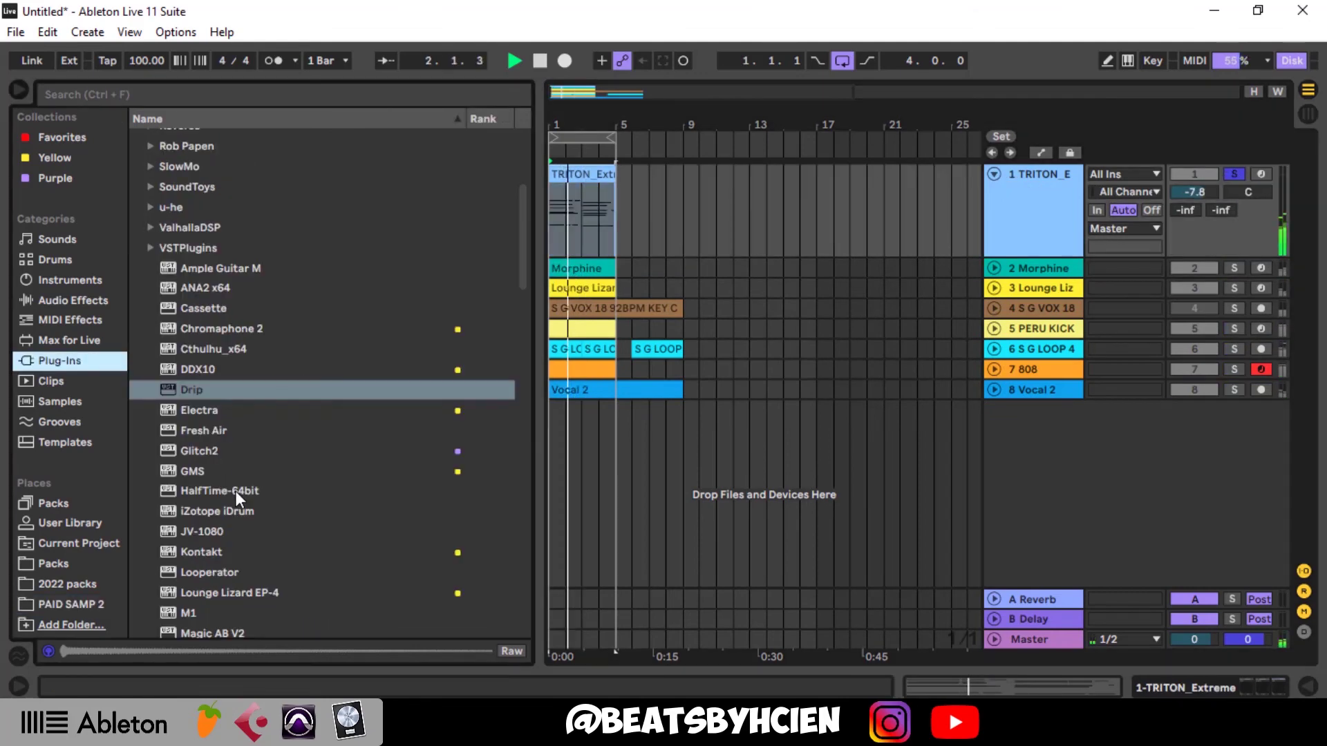
drag(235, 490, 664, 209)
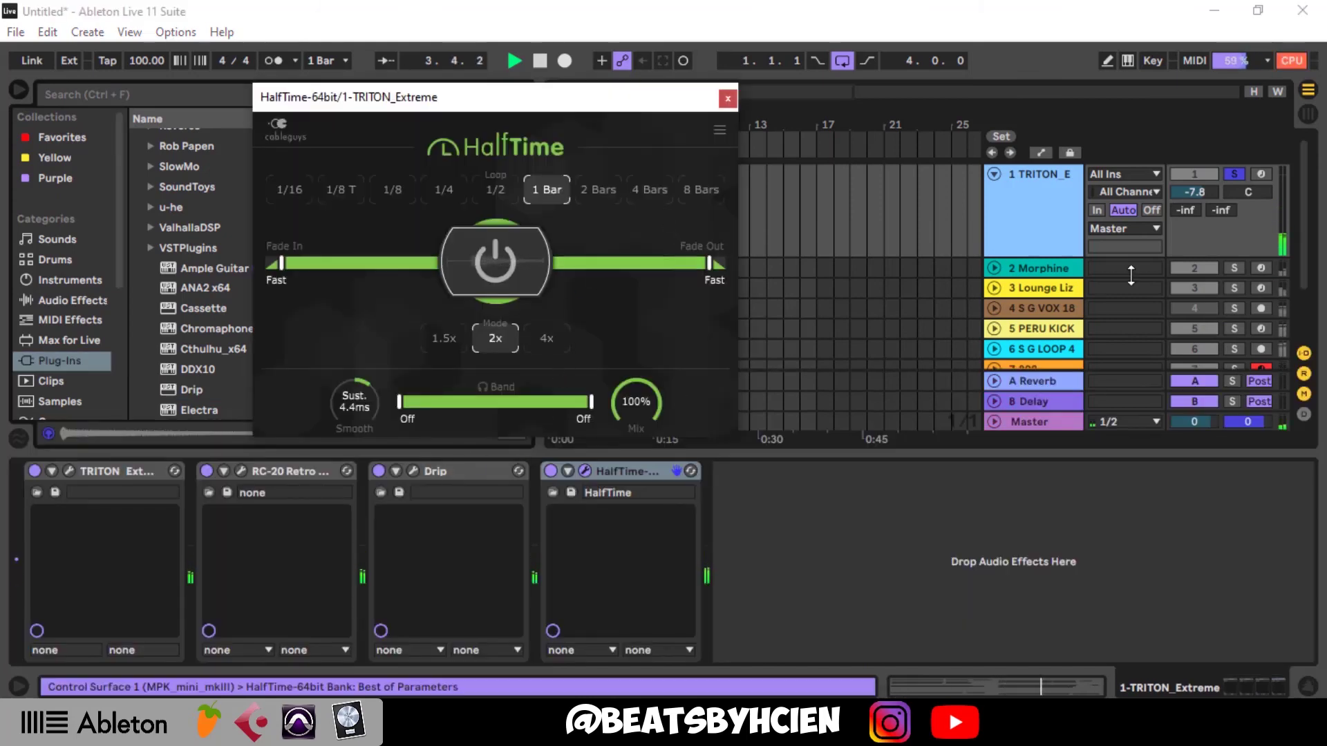
drag(1205, 191, 1204, 189)
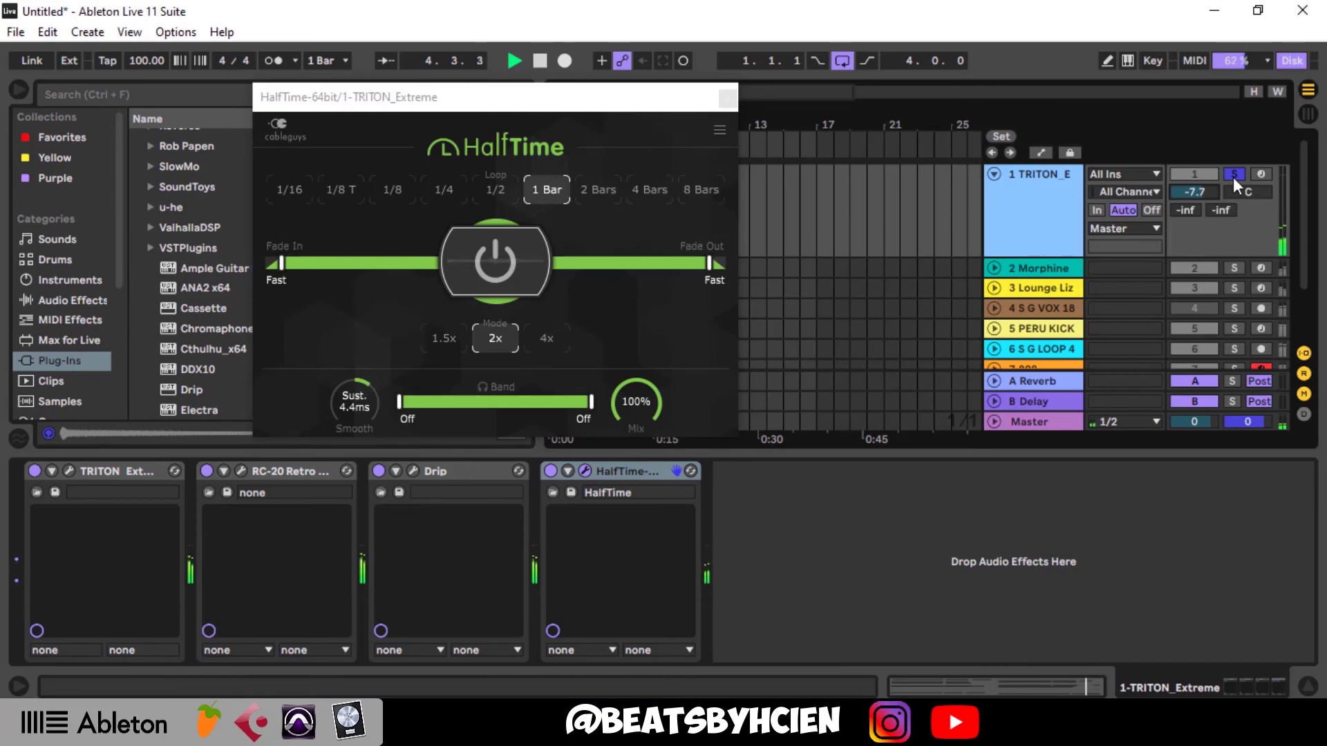
click(1232, 177)
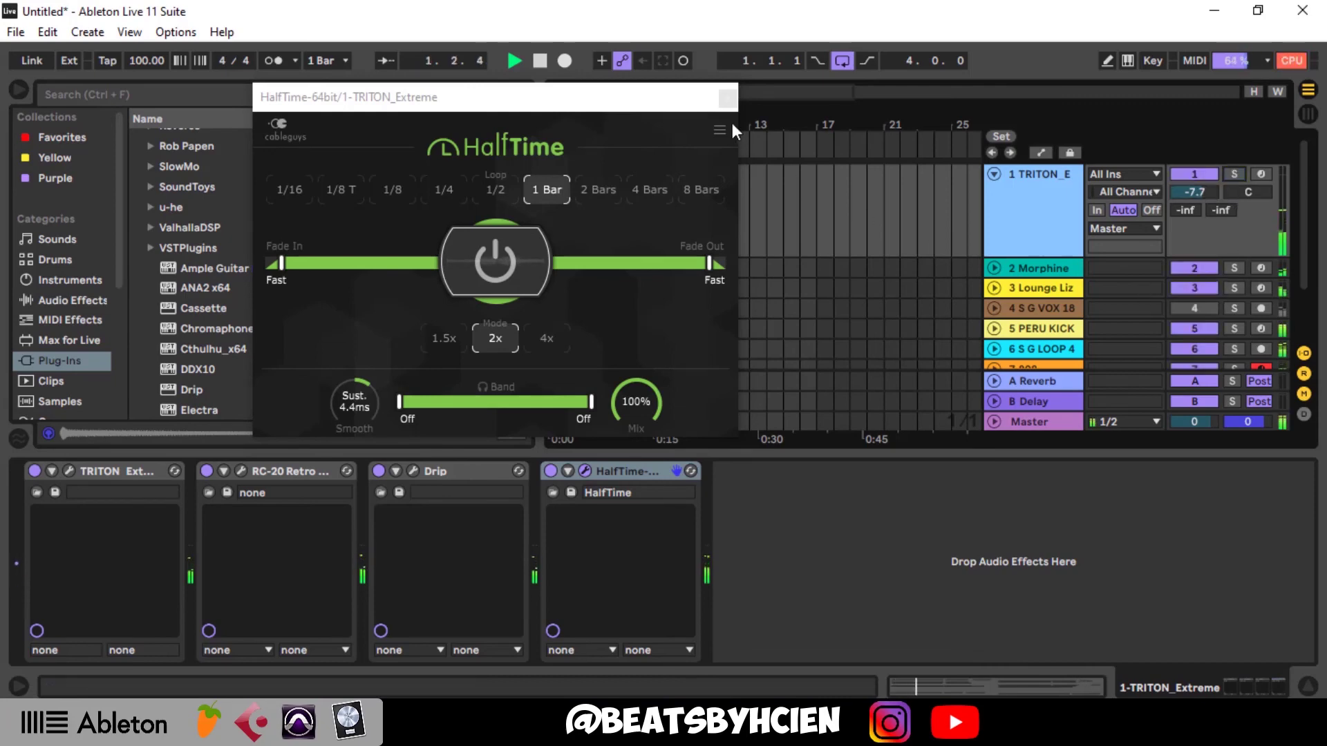
click(723, 99)
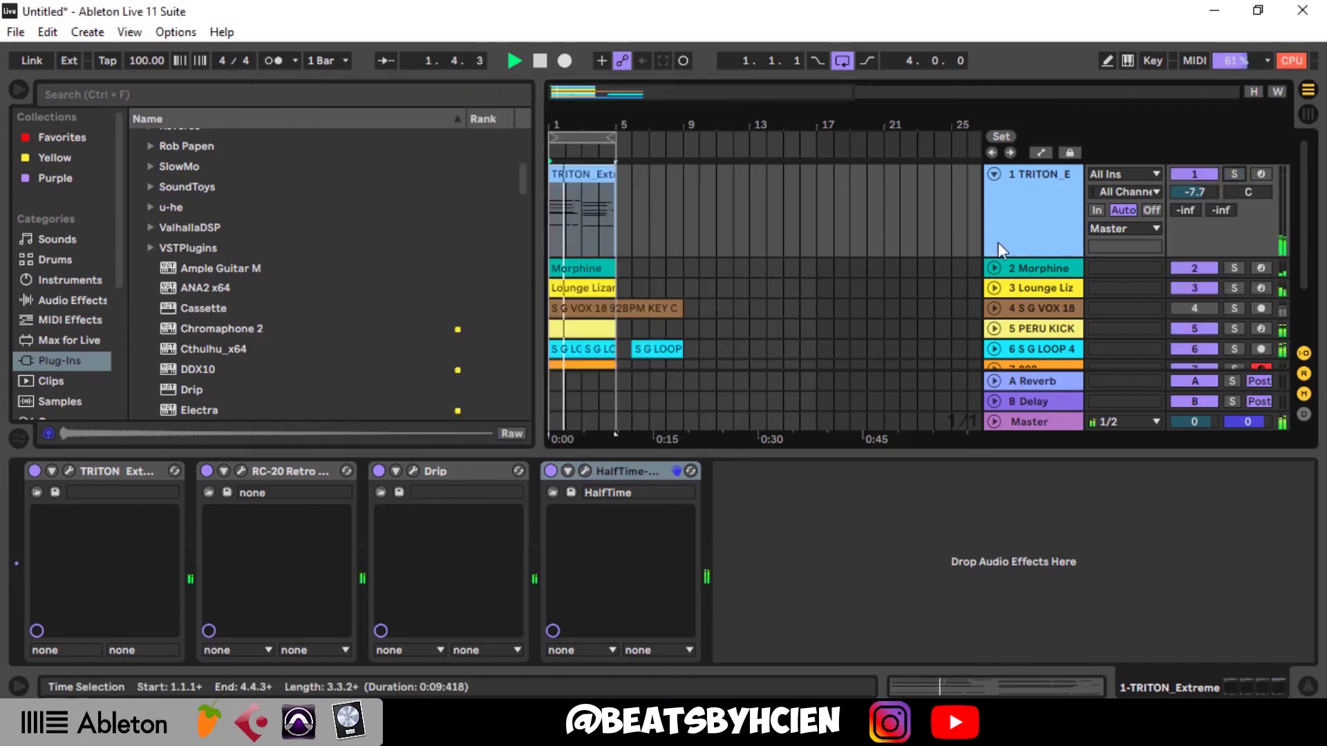
- Solo track 1 TRITON_Extreme, bypass its Drip effect and set the Wobble in RC-20 Retro Color to 24 %
click(1233, 175)
click(379, 471)
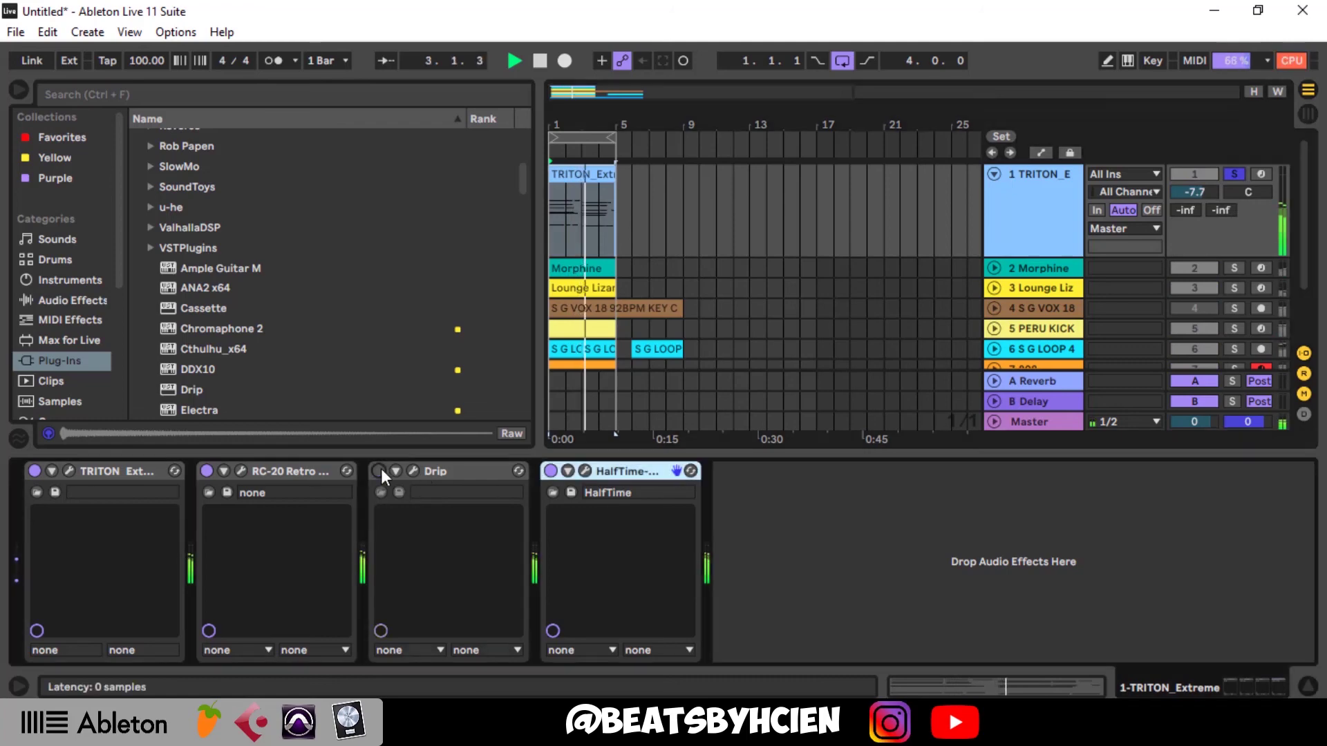
click(240, 471)
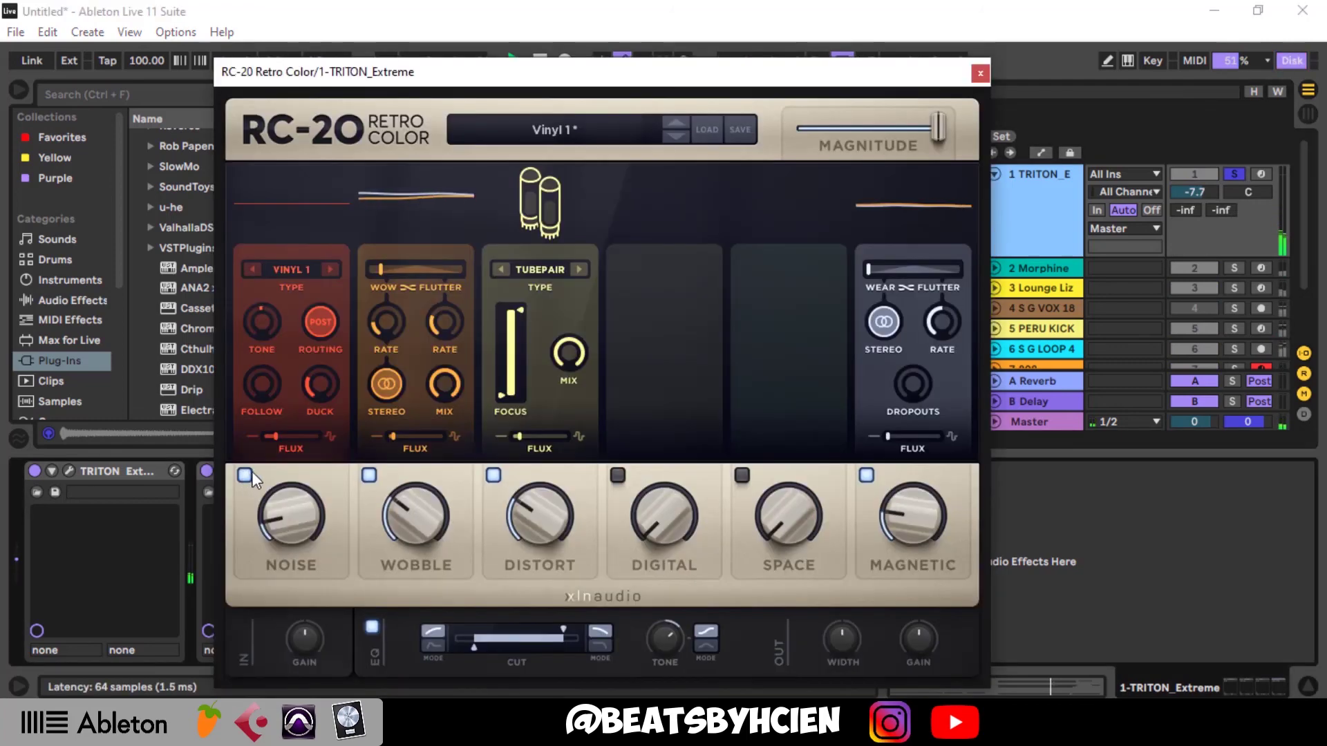
drag(410, 516, 409, 543)
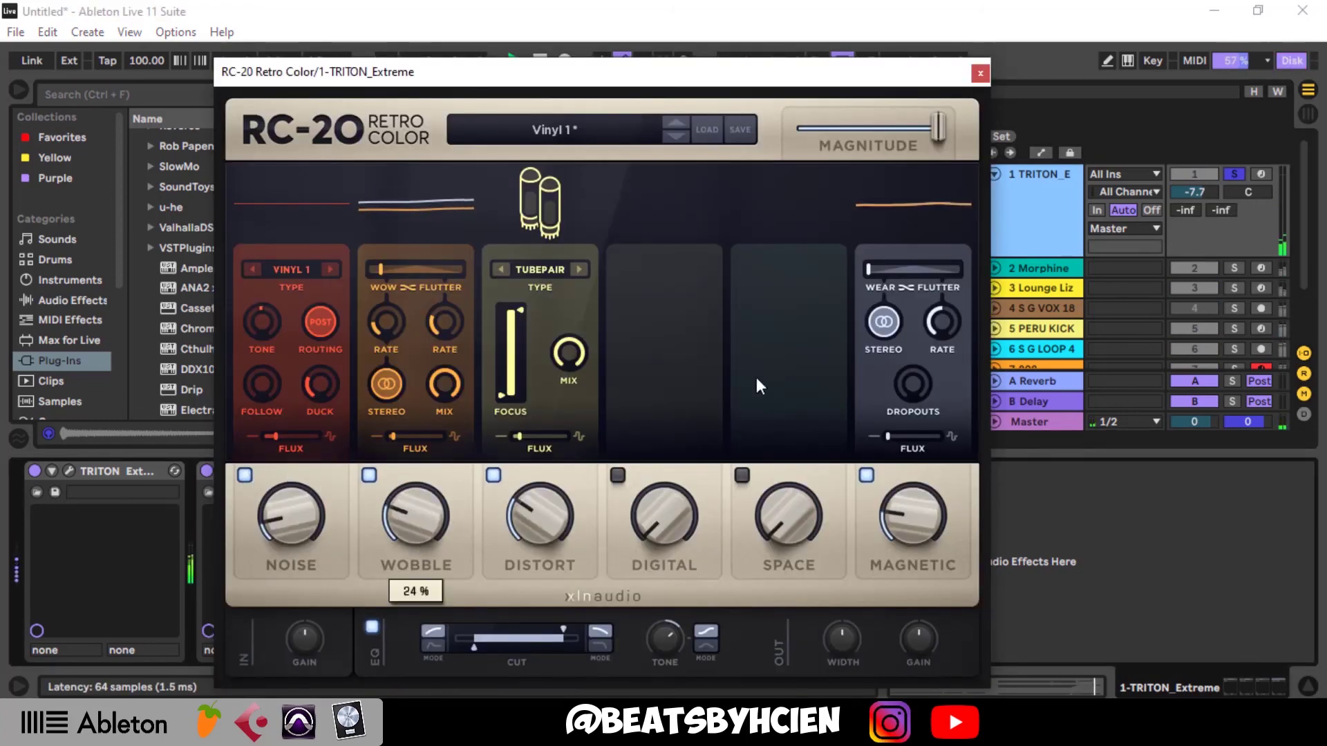
click(980, 73)
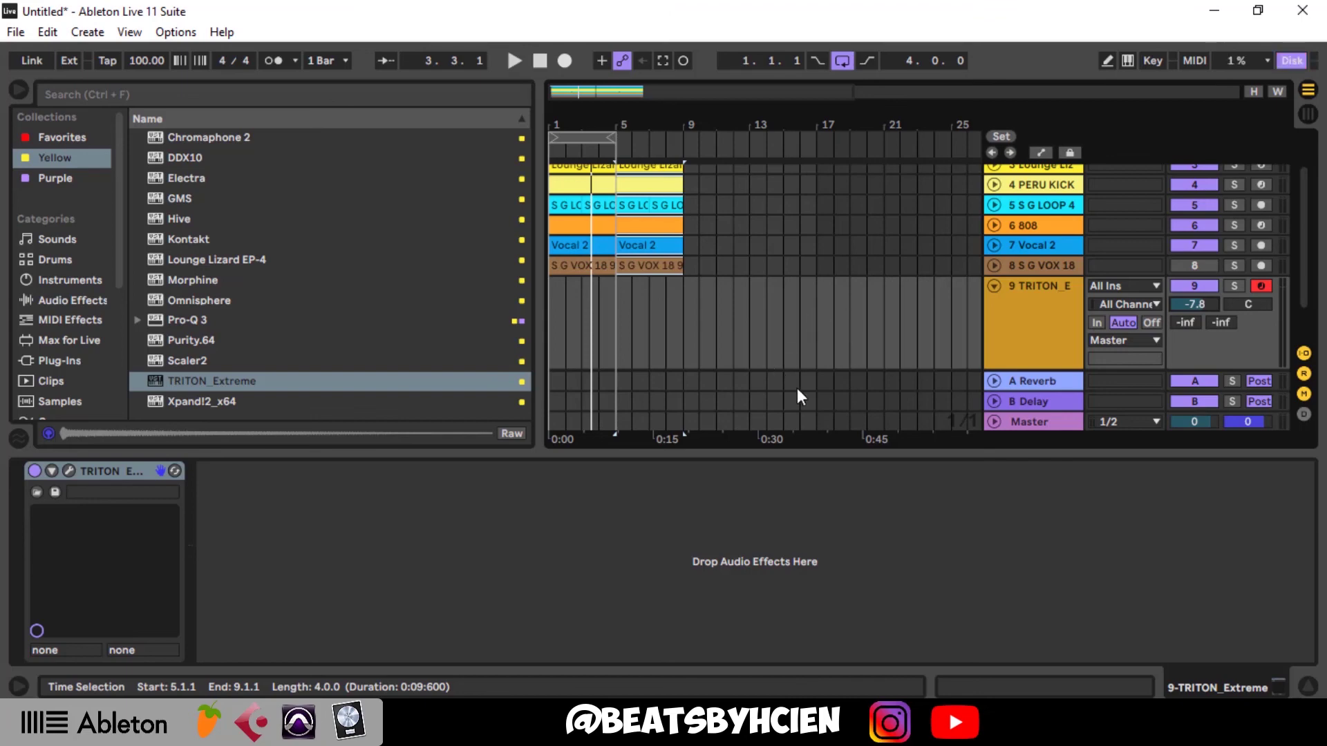
- Collapse the device view of track 9 TRITON_Extreme to show every track in the arrangement
double_click(801, 450)
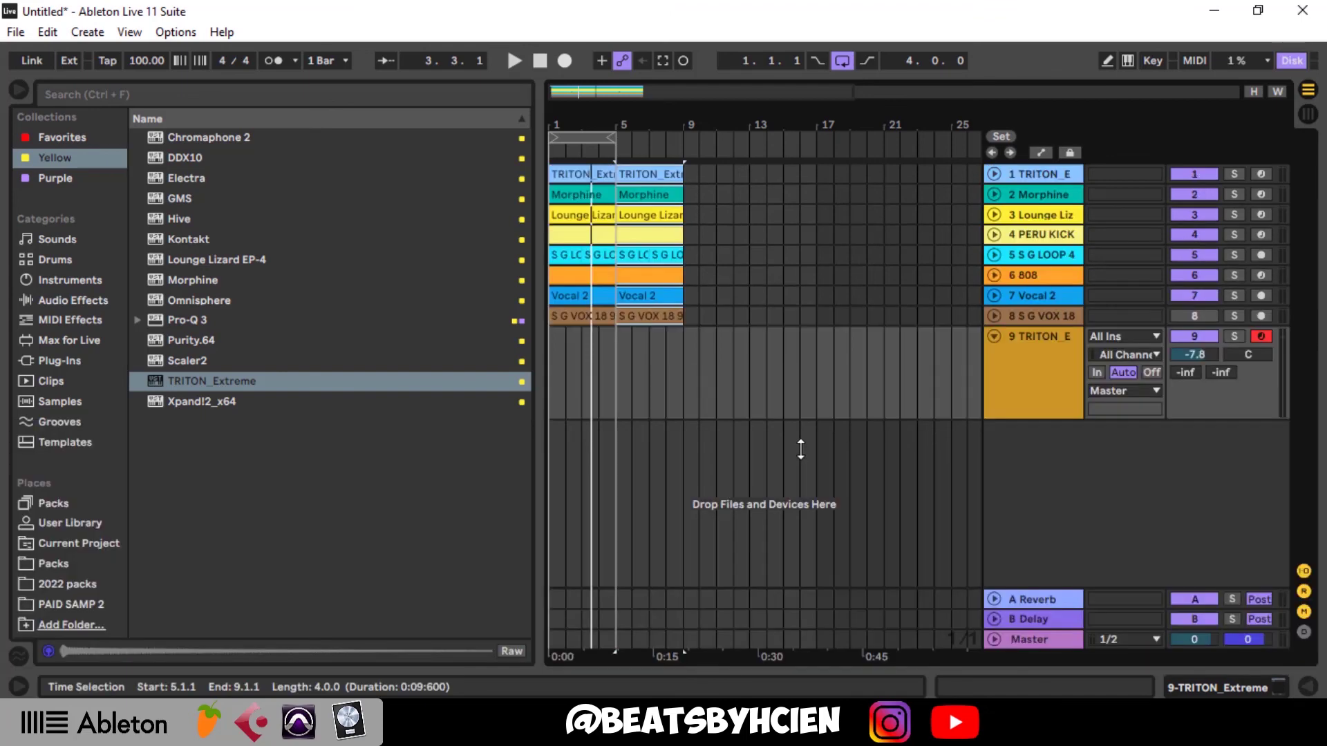